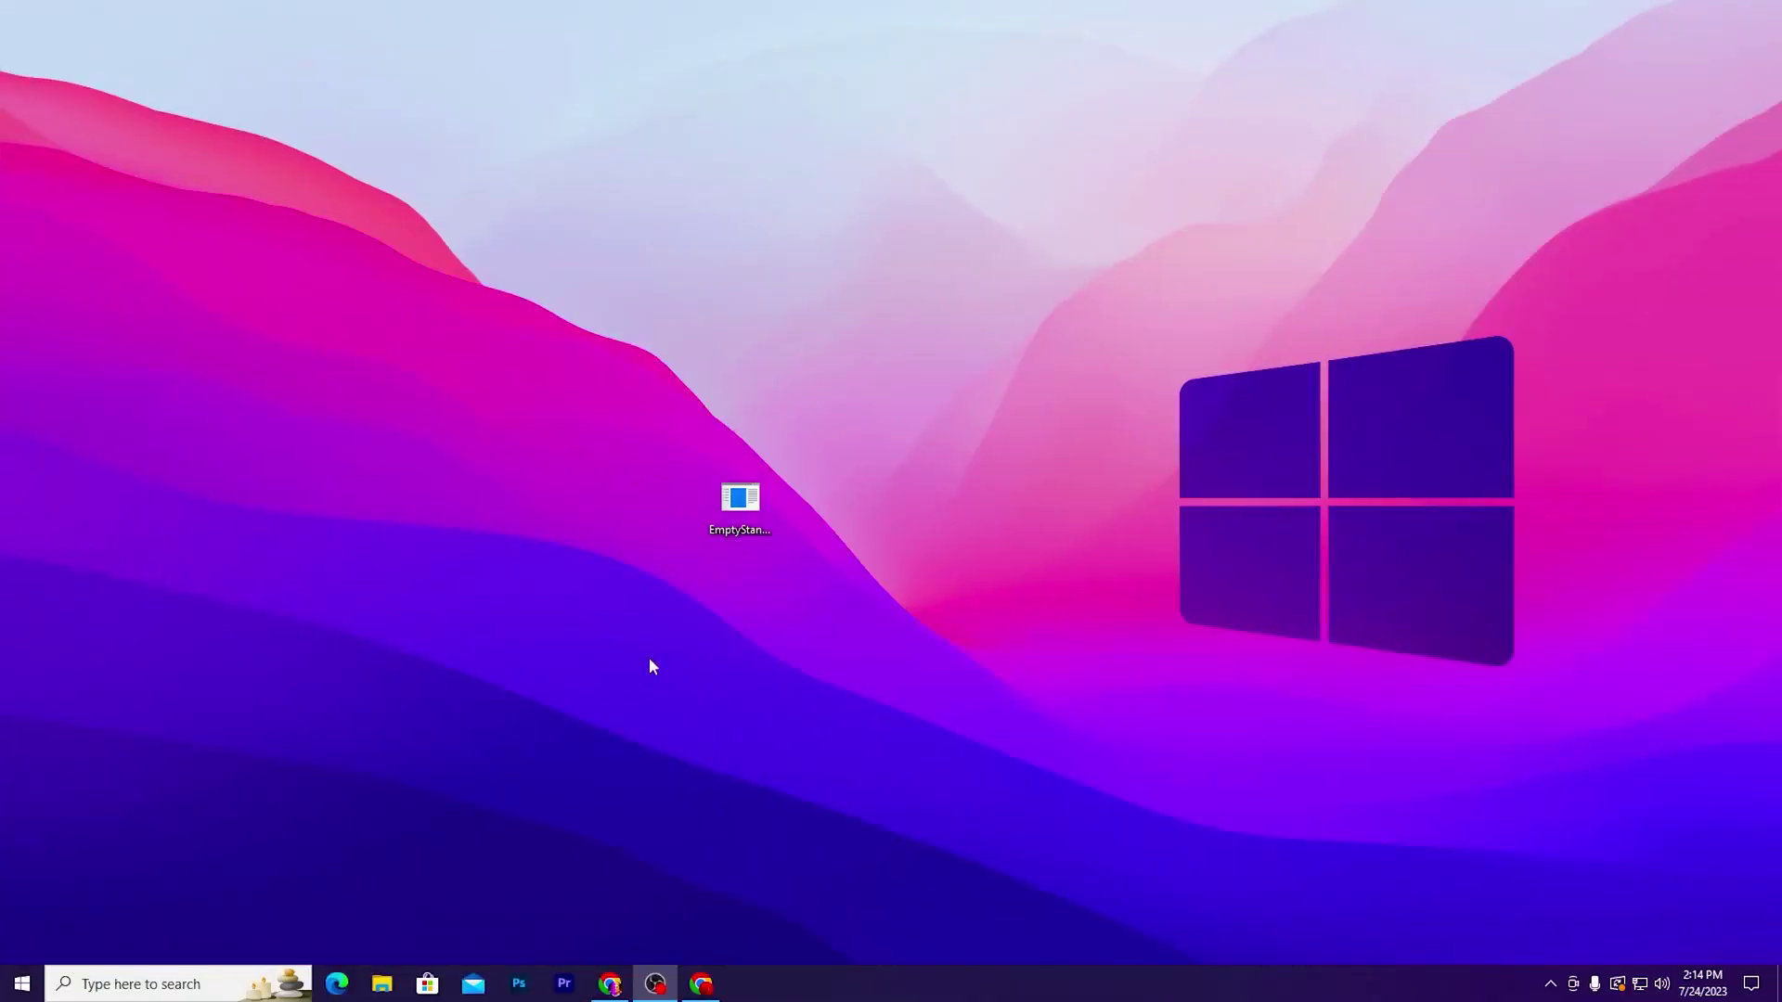
Select EmptyStandbyList.exe on the desktop and bring Chrome with the uptopacks site forward.
{"action": "left_click", "coordinate": [743, 524]}
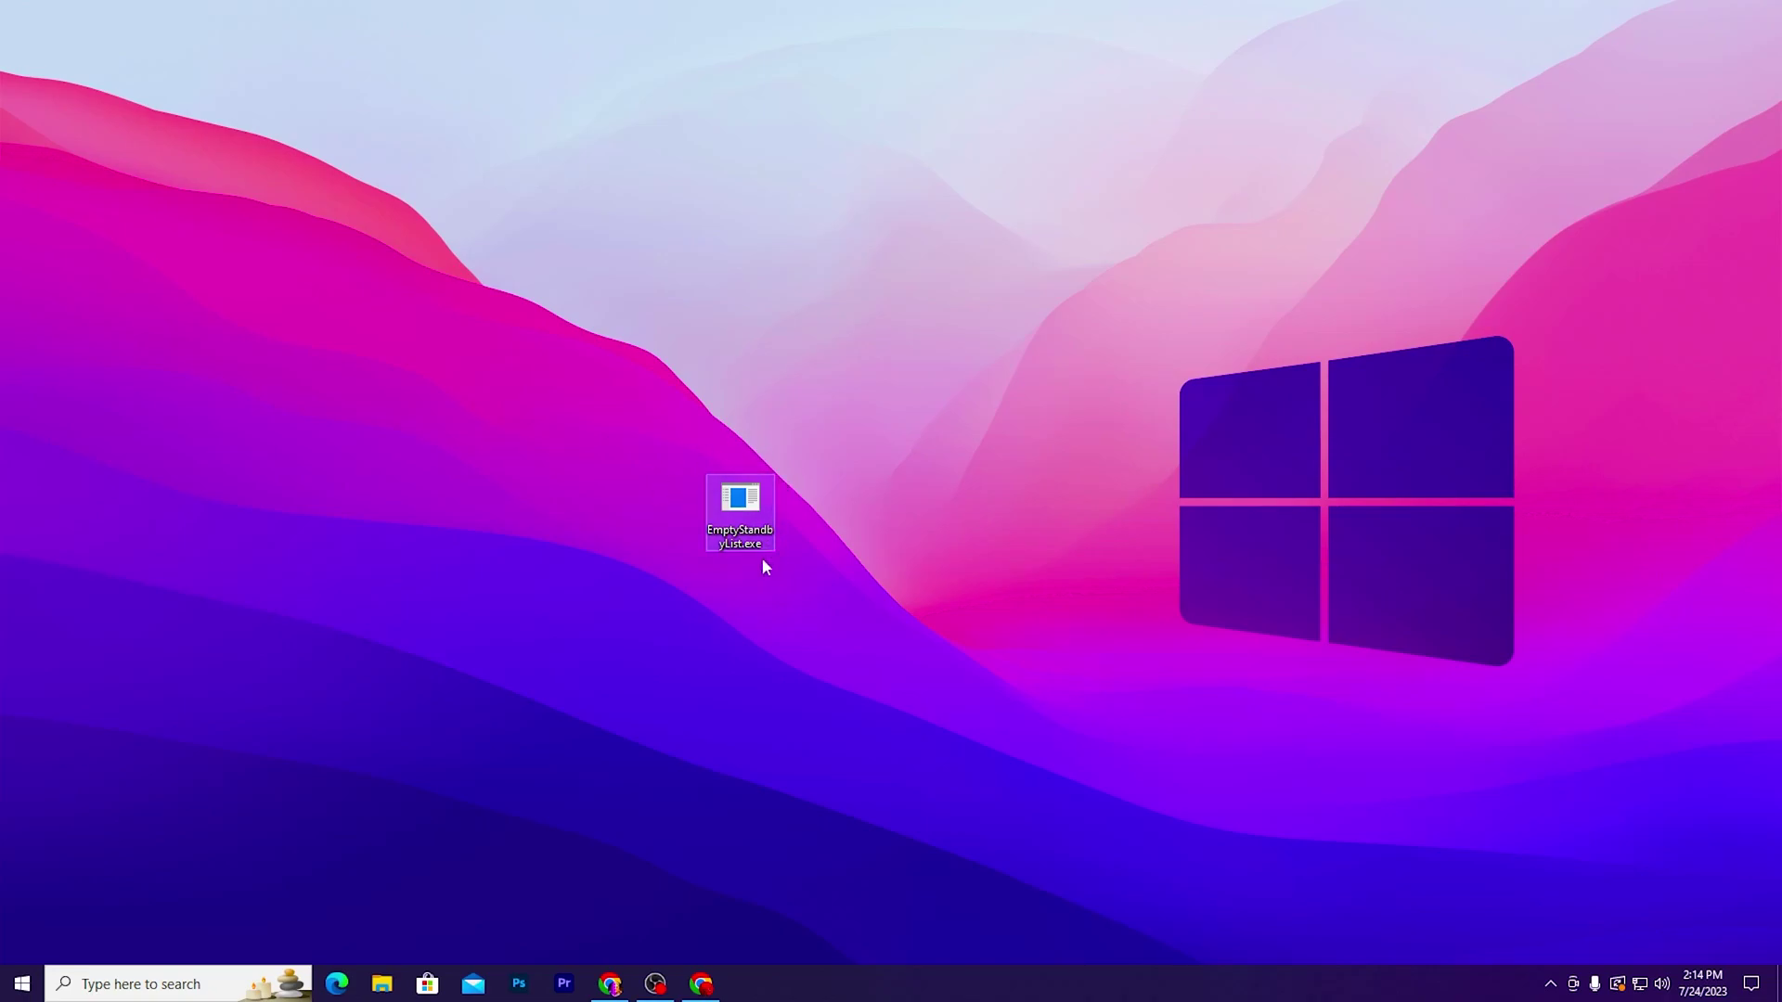
{"action": "left_click", "coordinate": [610, 983]}
Open the 'How To Fortnite FPS Boost ULTRA LOW END PCs' article and scroll to its download section.
{"action": "left_click", "coordinate": [104, 13]}
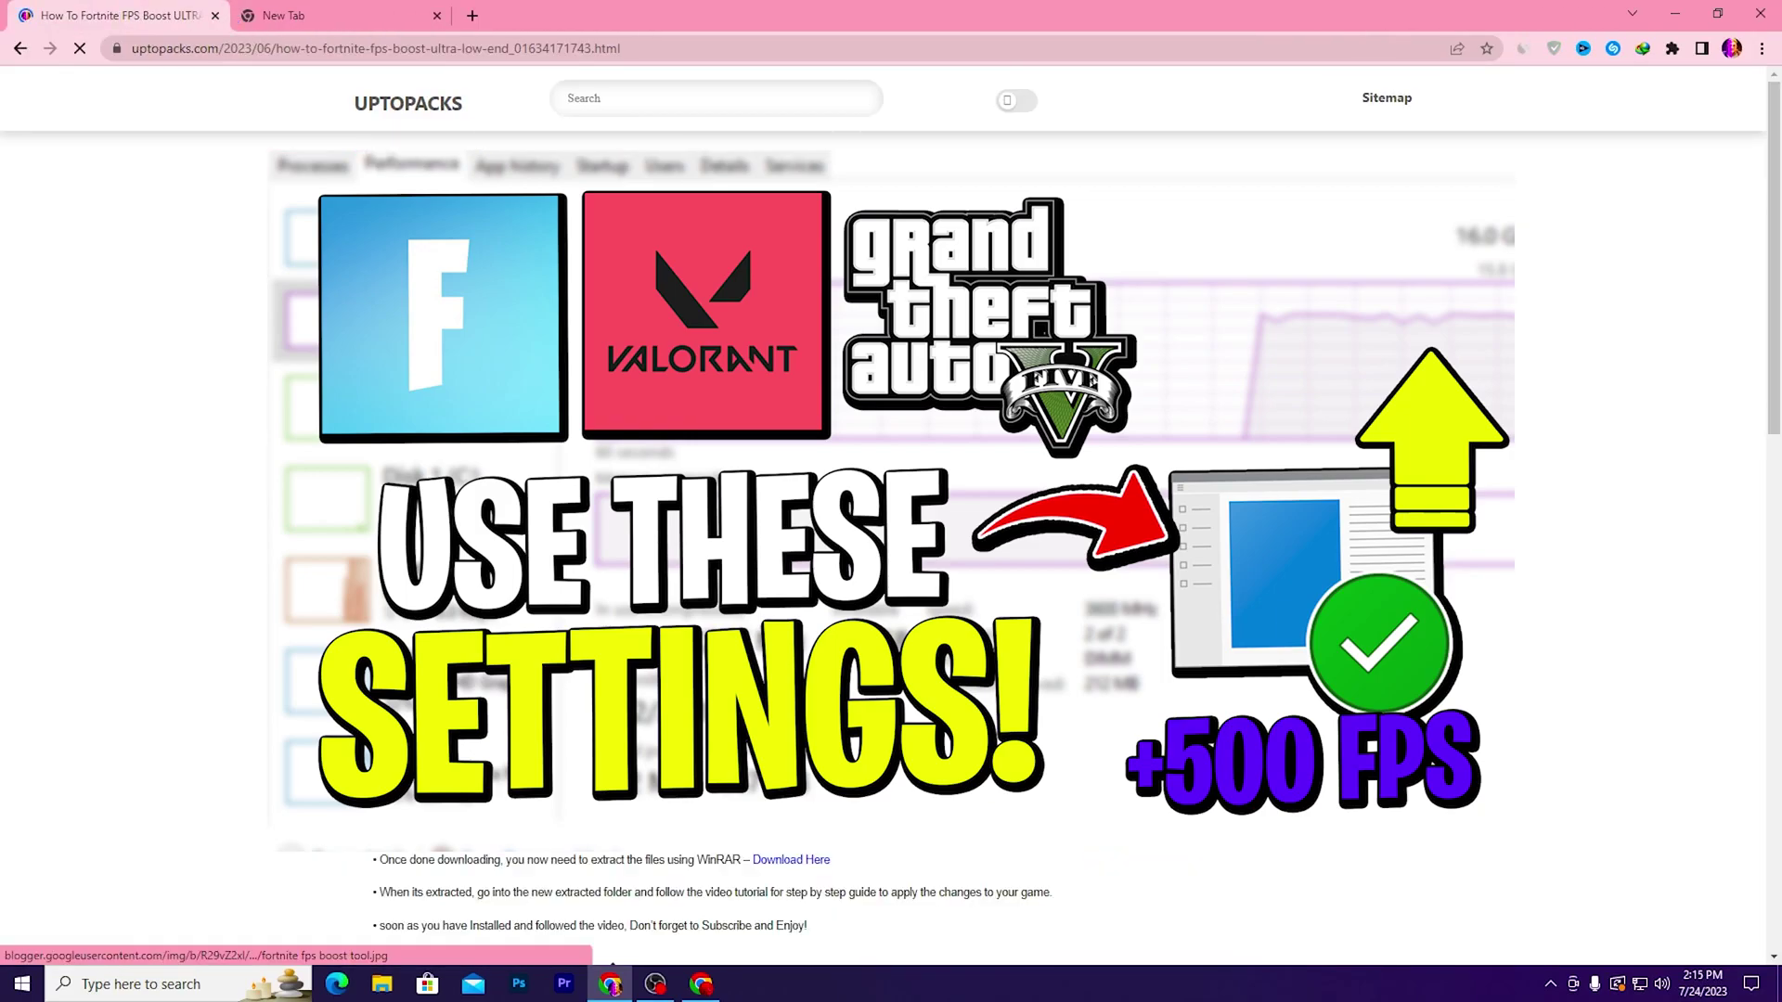
{"action": "scroll", "coordinate": [773, 439], "scroll_direction": "down", "scroll_amount": 6}
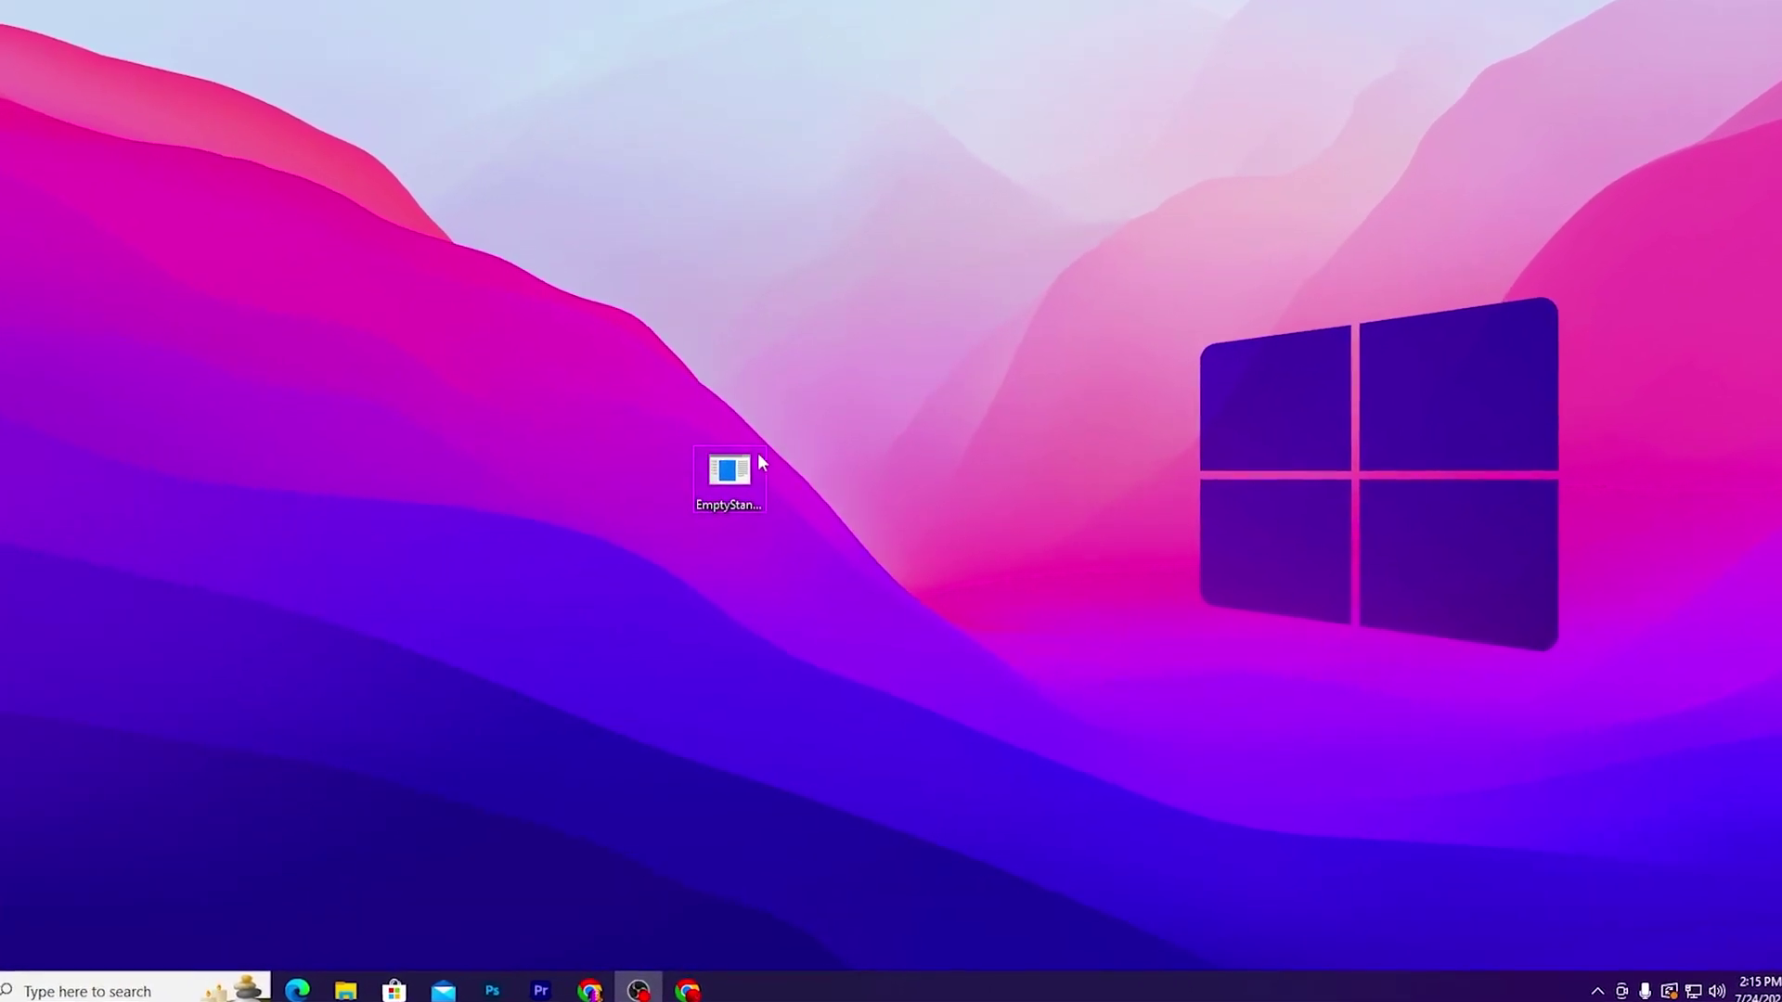
Tick 'Run this program as an administrator' in EmptyStandbyList.exe's Compatibility properties, then cut the file.
{"action": "right_click", "coordinate": [757, 456]}
{"action": "left_click", "coordinate": [824, 449]}
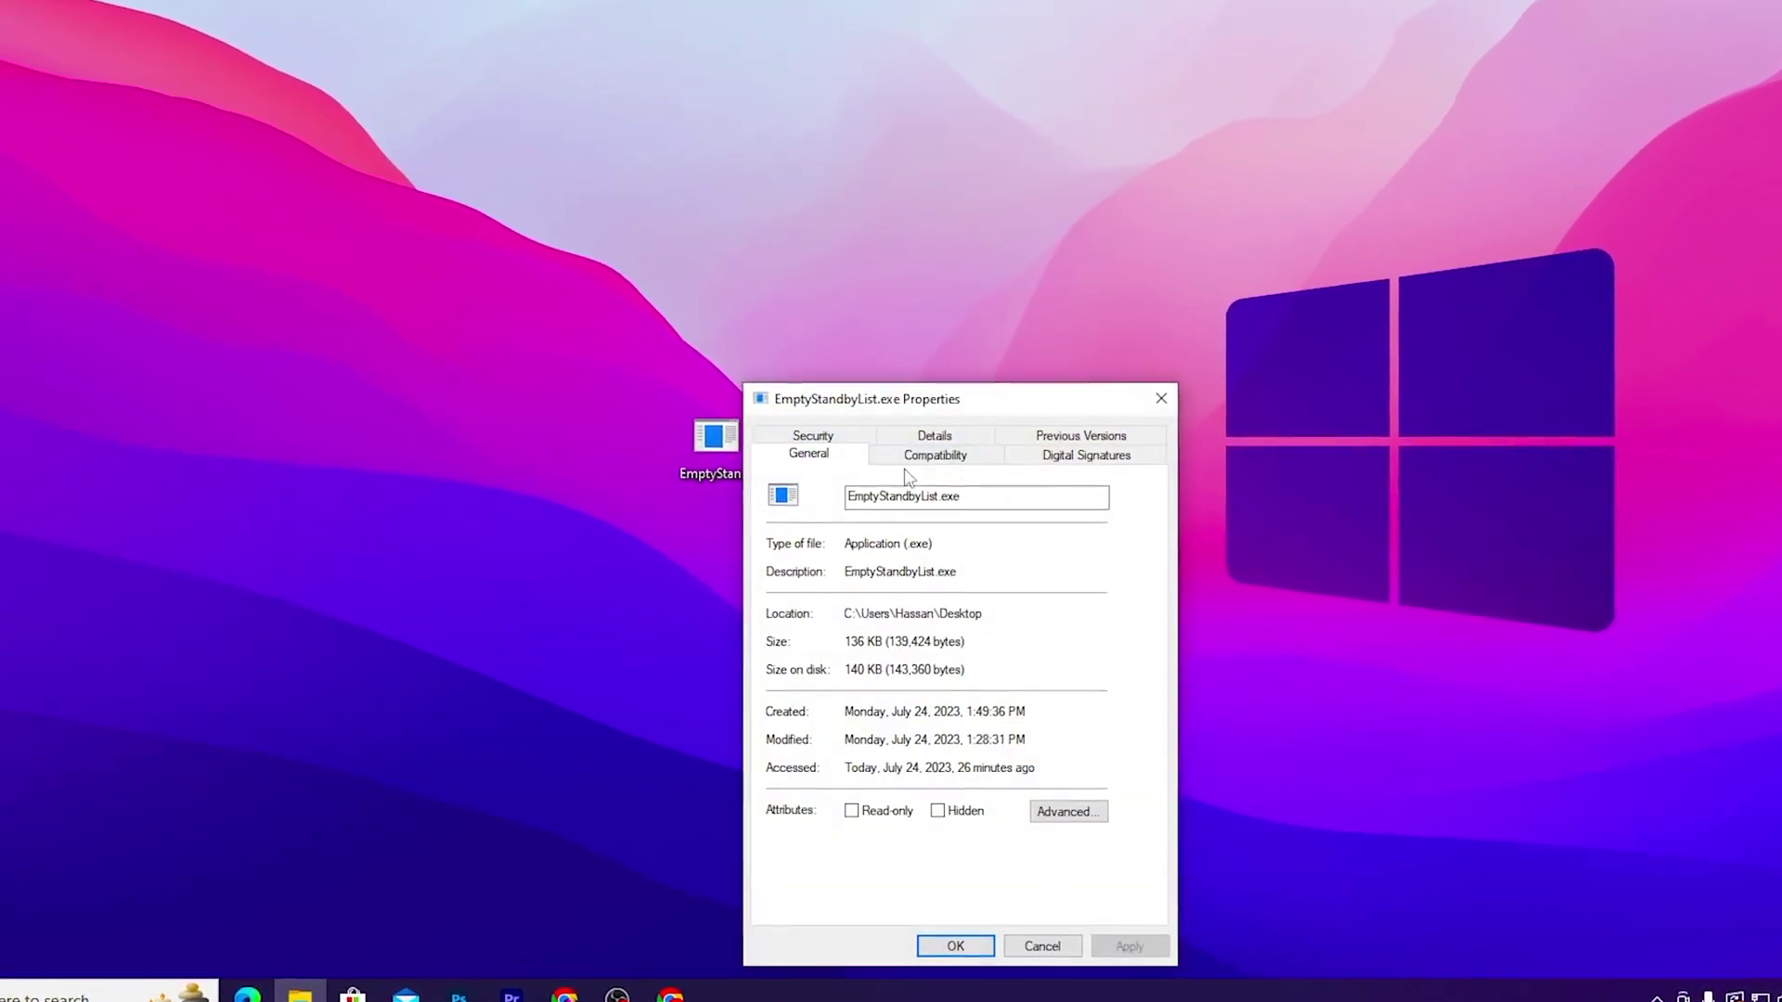
{"action": "left_click", "coordinate": [923, 456]}
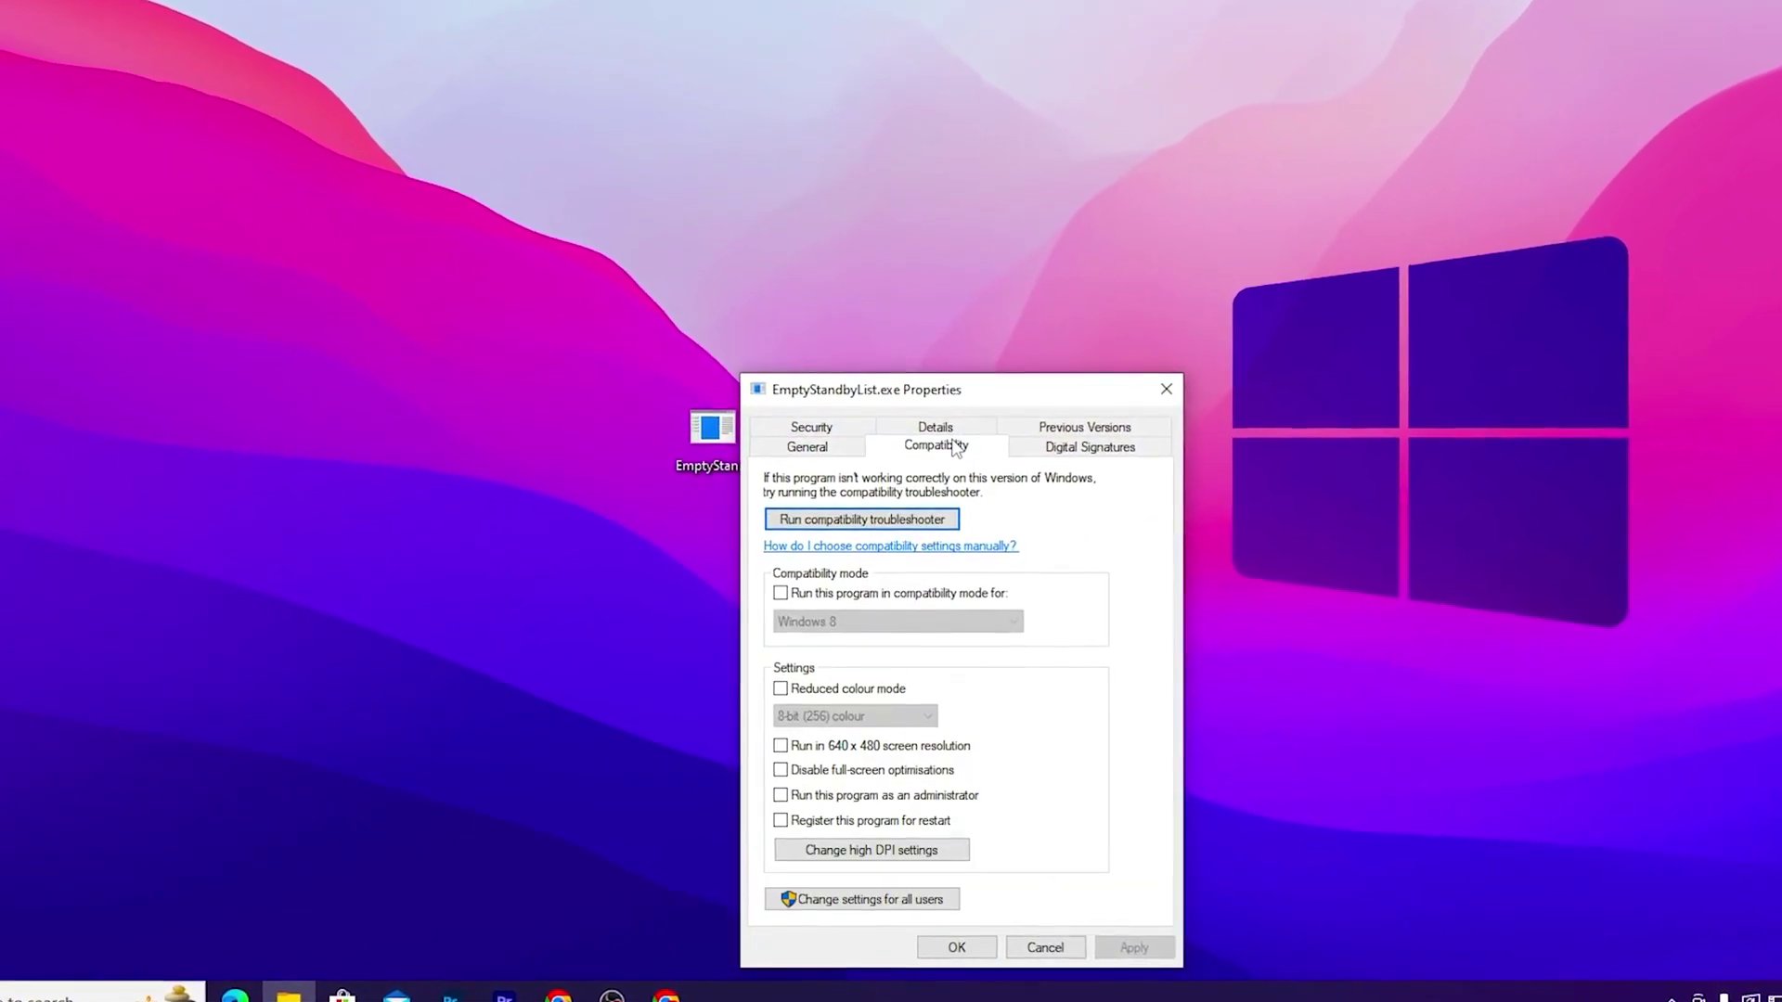
{"action": "left_click", "coordinate": [893, 794]}
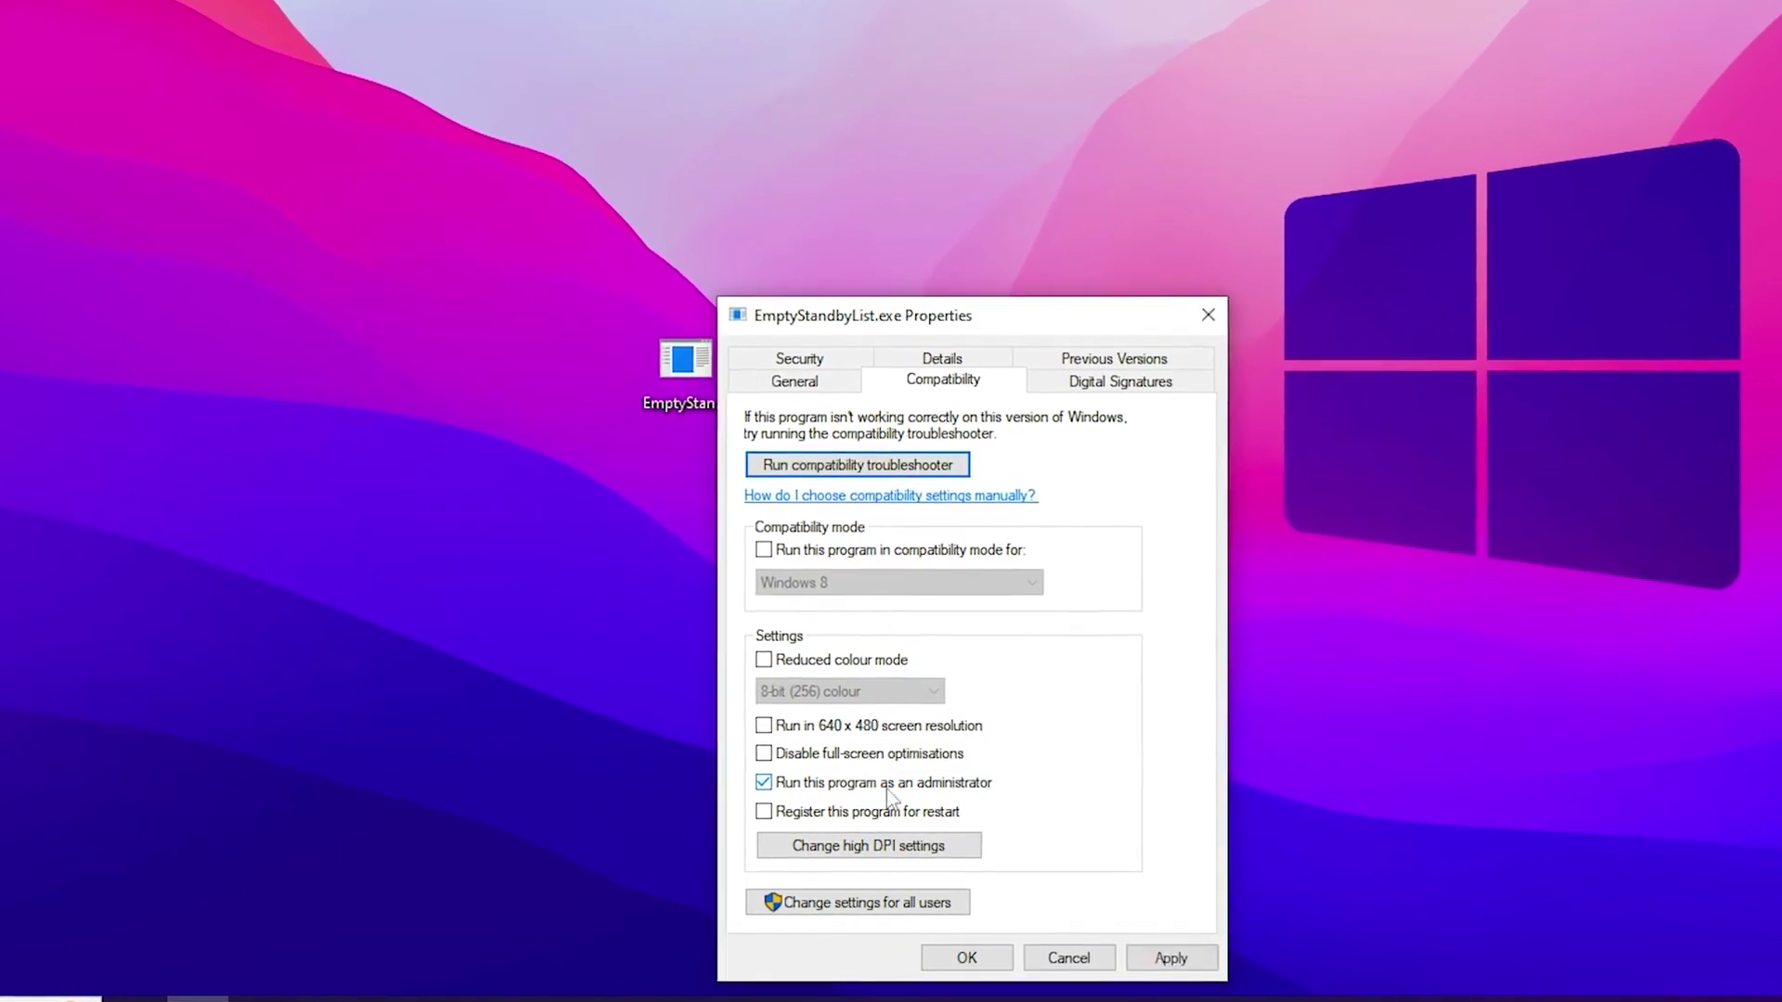
{"action": "left_click", "coordinate": [1169, 961]}
{"action": "left_click", "coordinate": [969, 960]}
{"action": "right_click", "coordinate": [659, 337]}
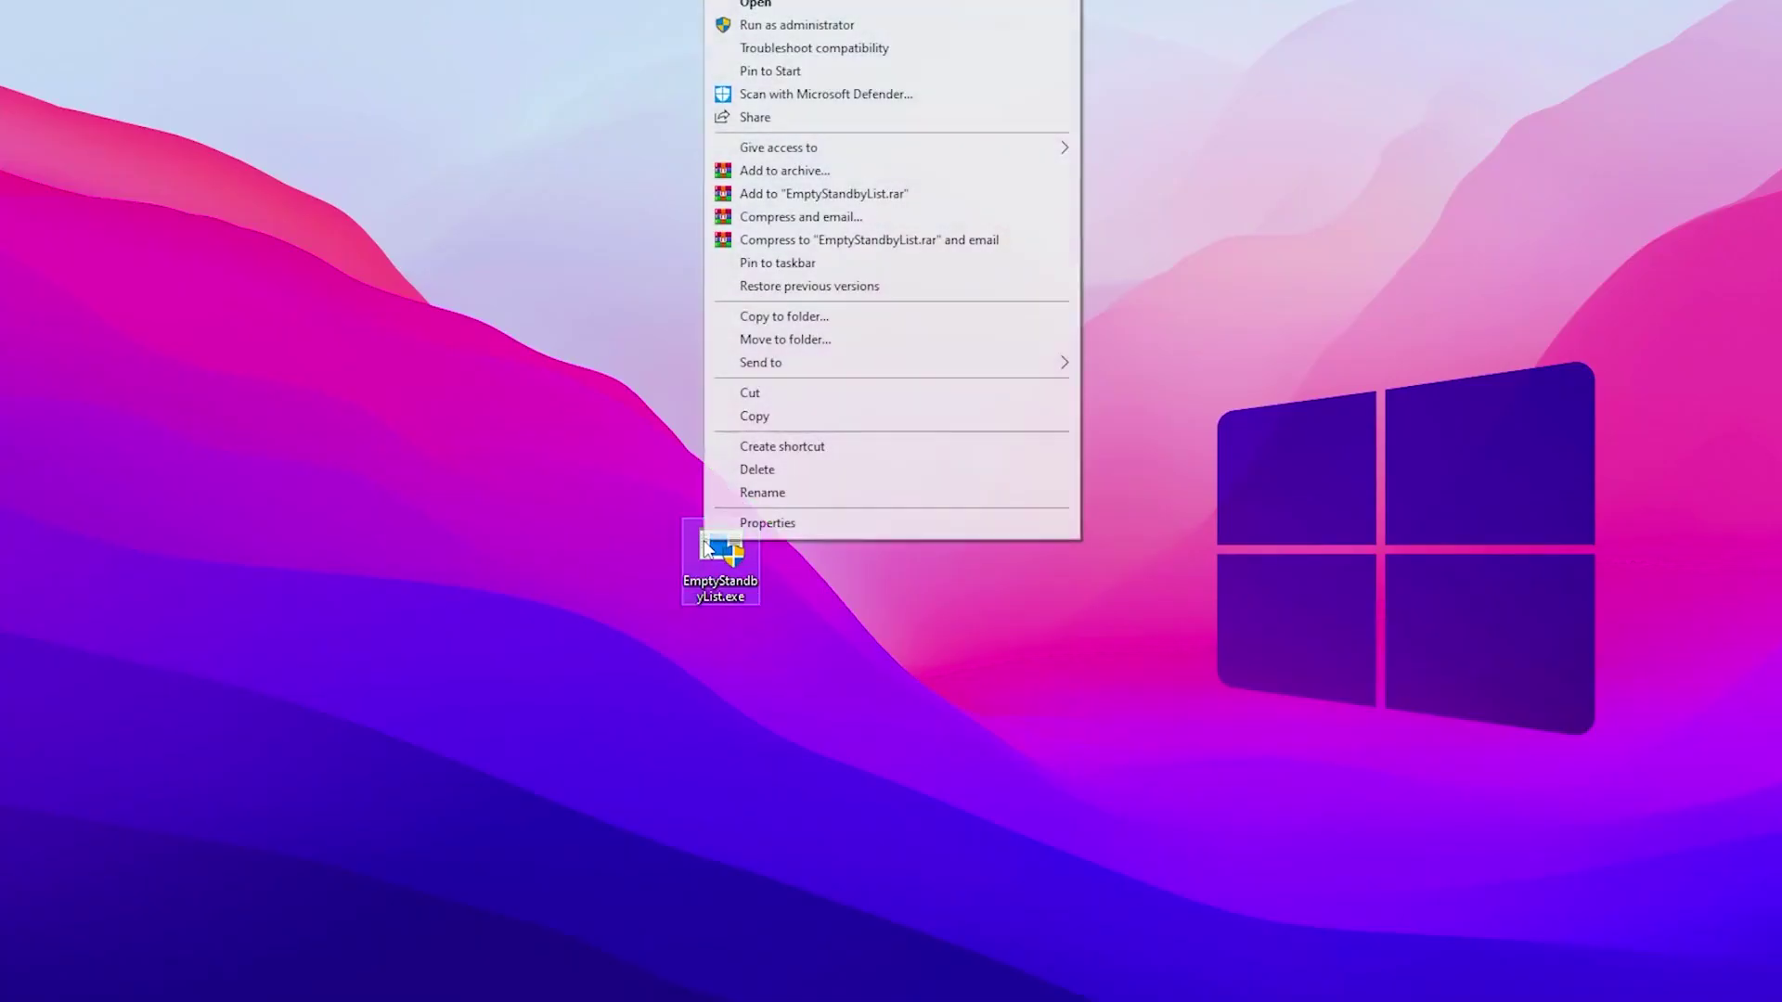
{"action": "left_click", "coordinate": [758, 394]}
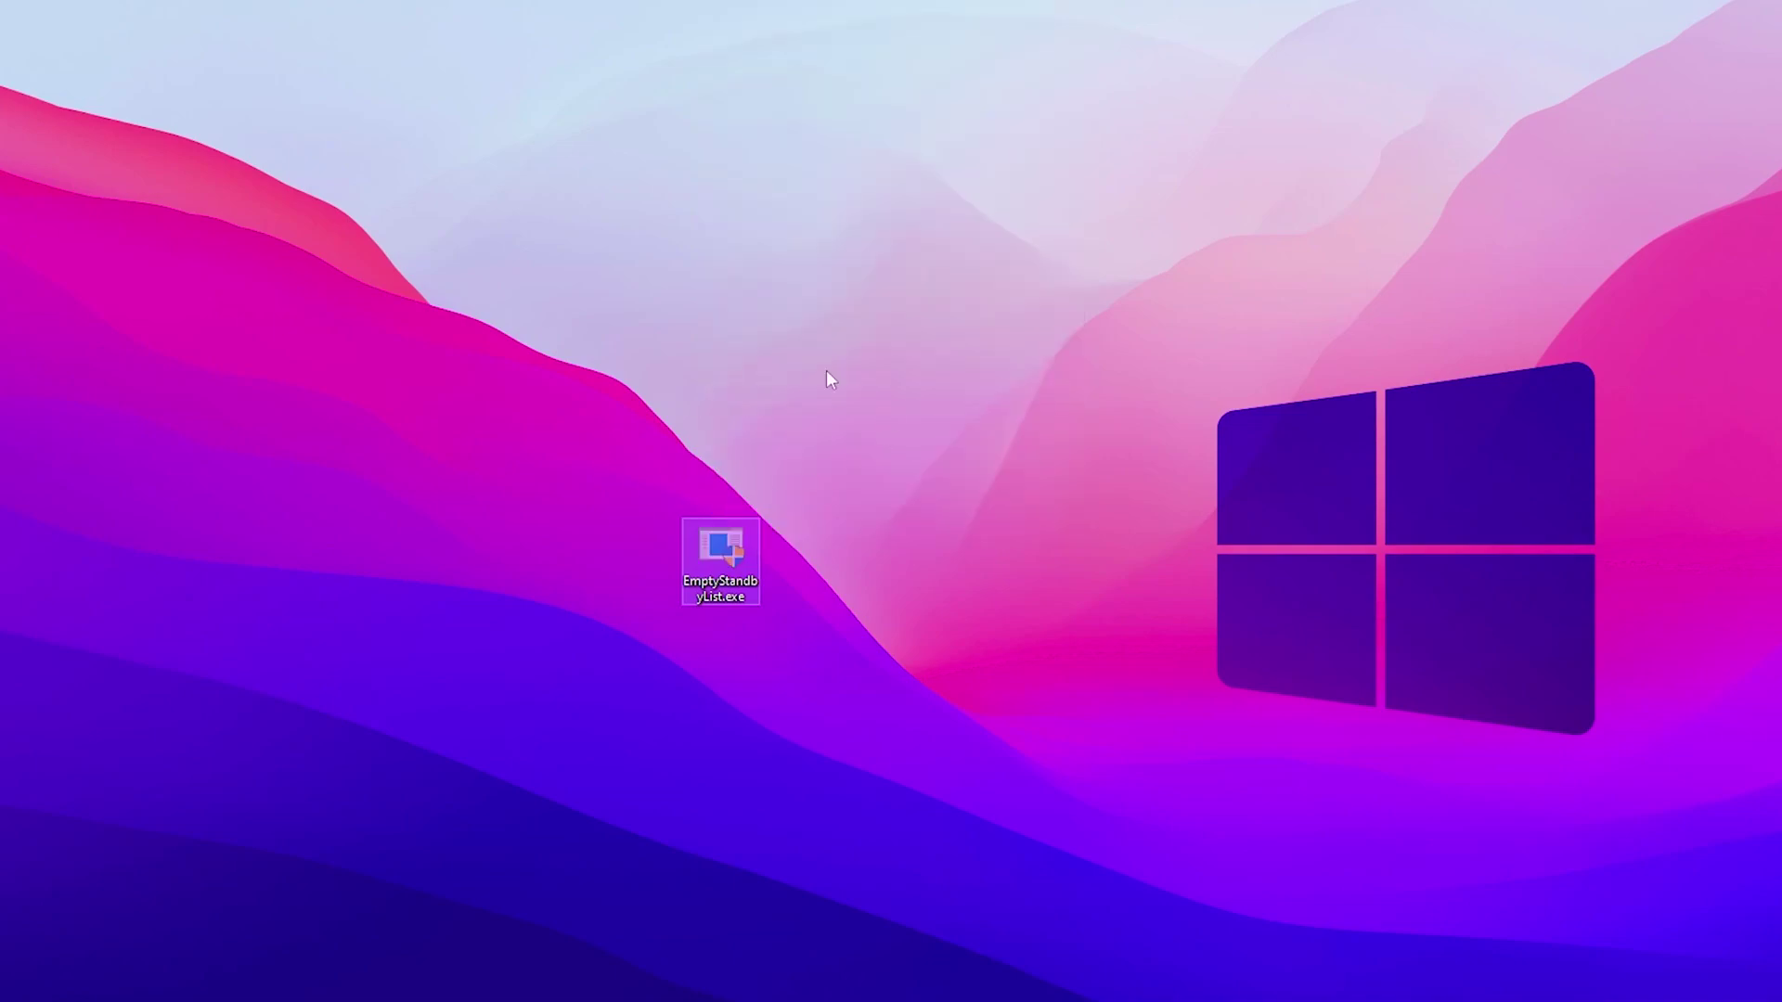
Browse File Explorer to Local Disk (C:) under This PC.
{"action": "key", "text": "super+e"}
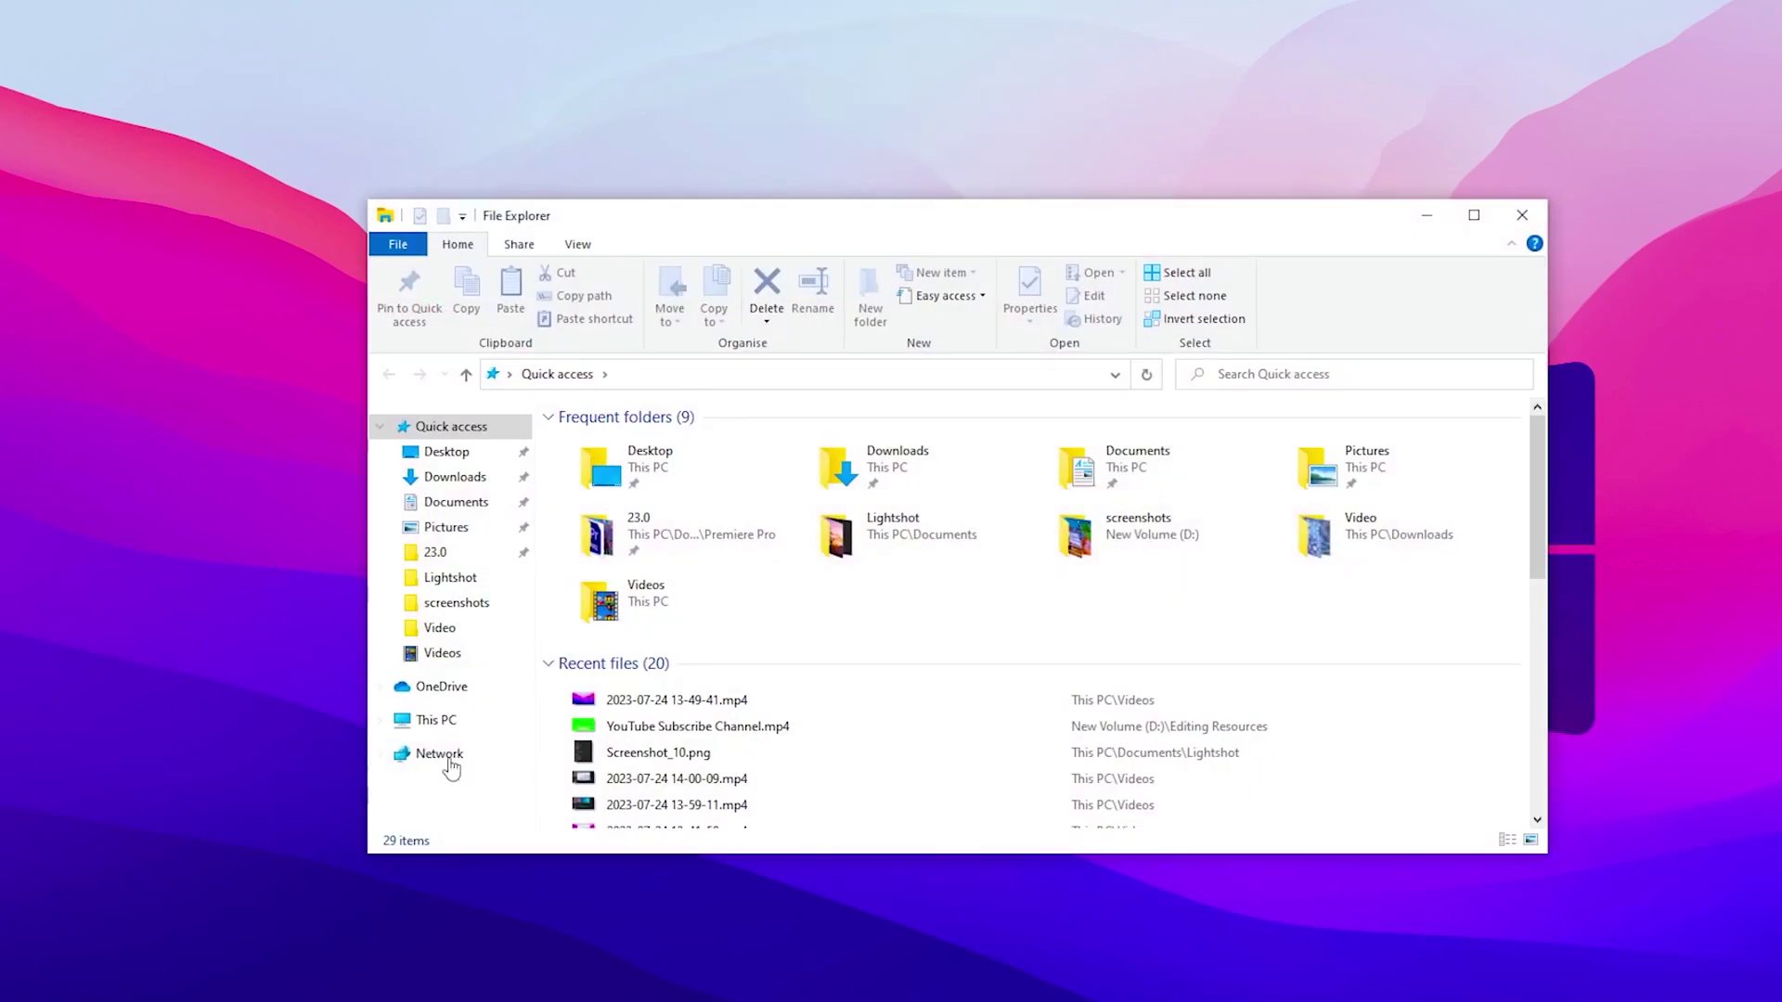
{"action": "left_click", "coordinate": [436, 720]}
{"action": "double_click", "coordinate": [631, 664]}
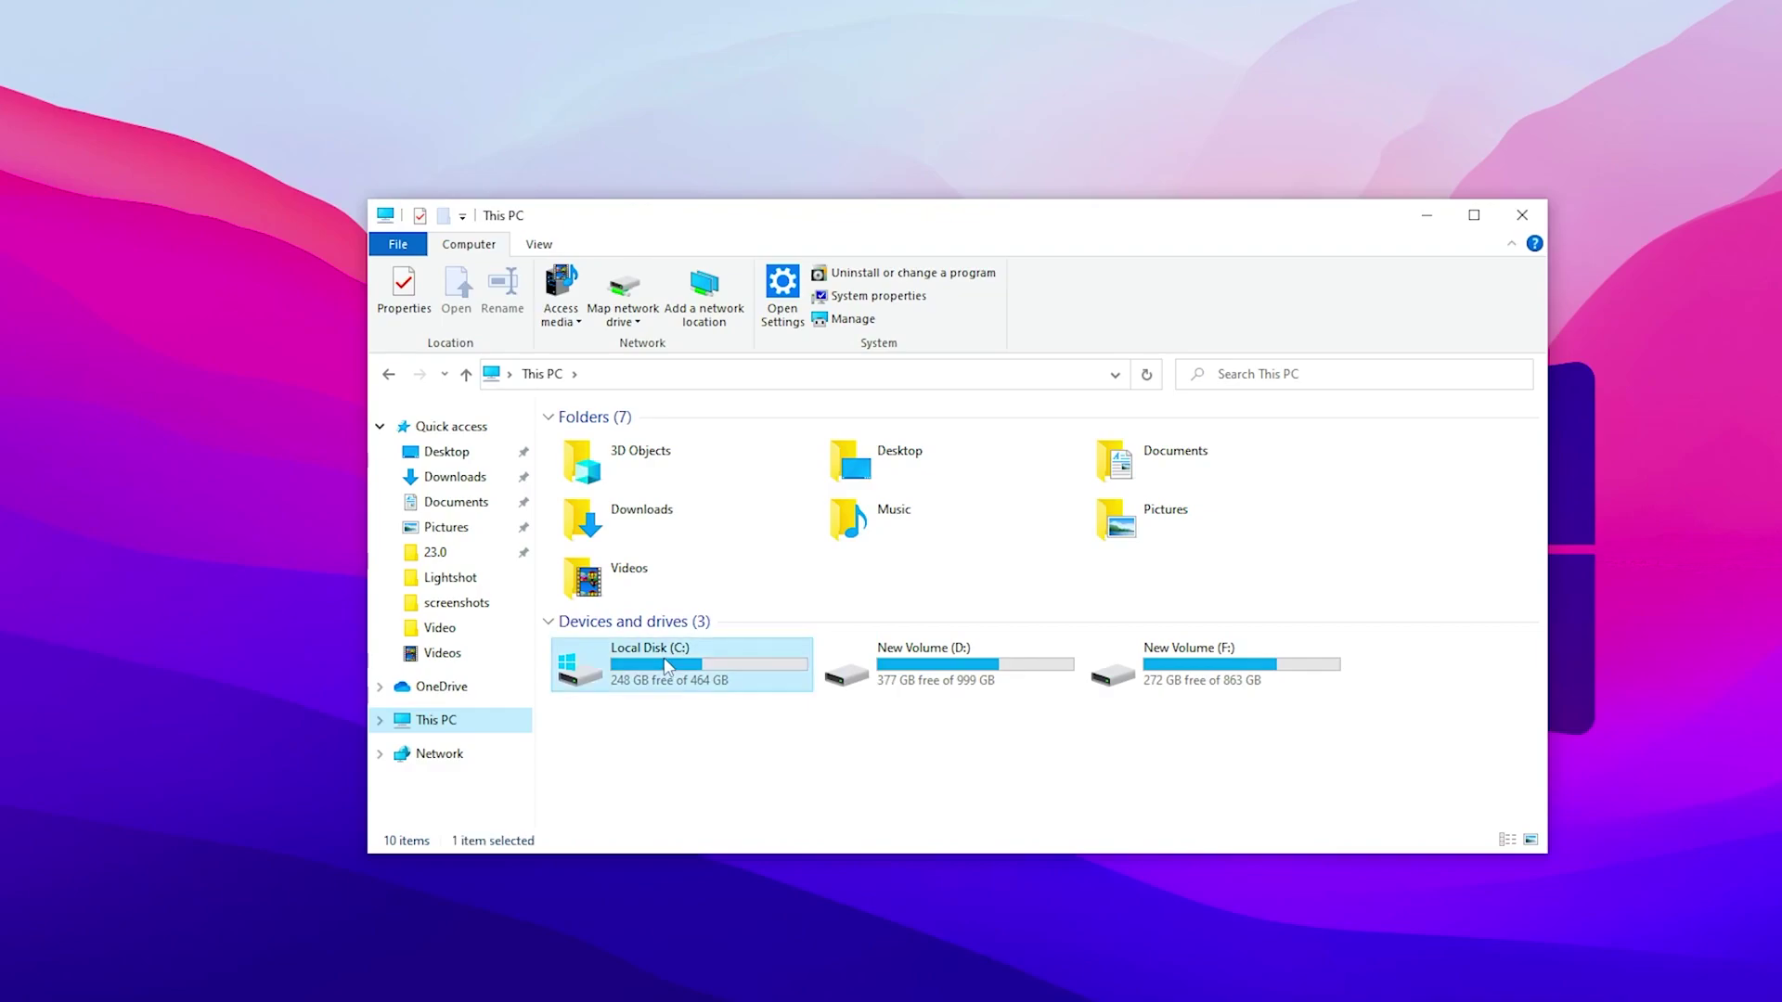
{"action": "right_click", "coordinate": [723, 677]}
{"action": "mouse_move", "coordinate": [816, 900]}
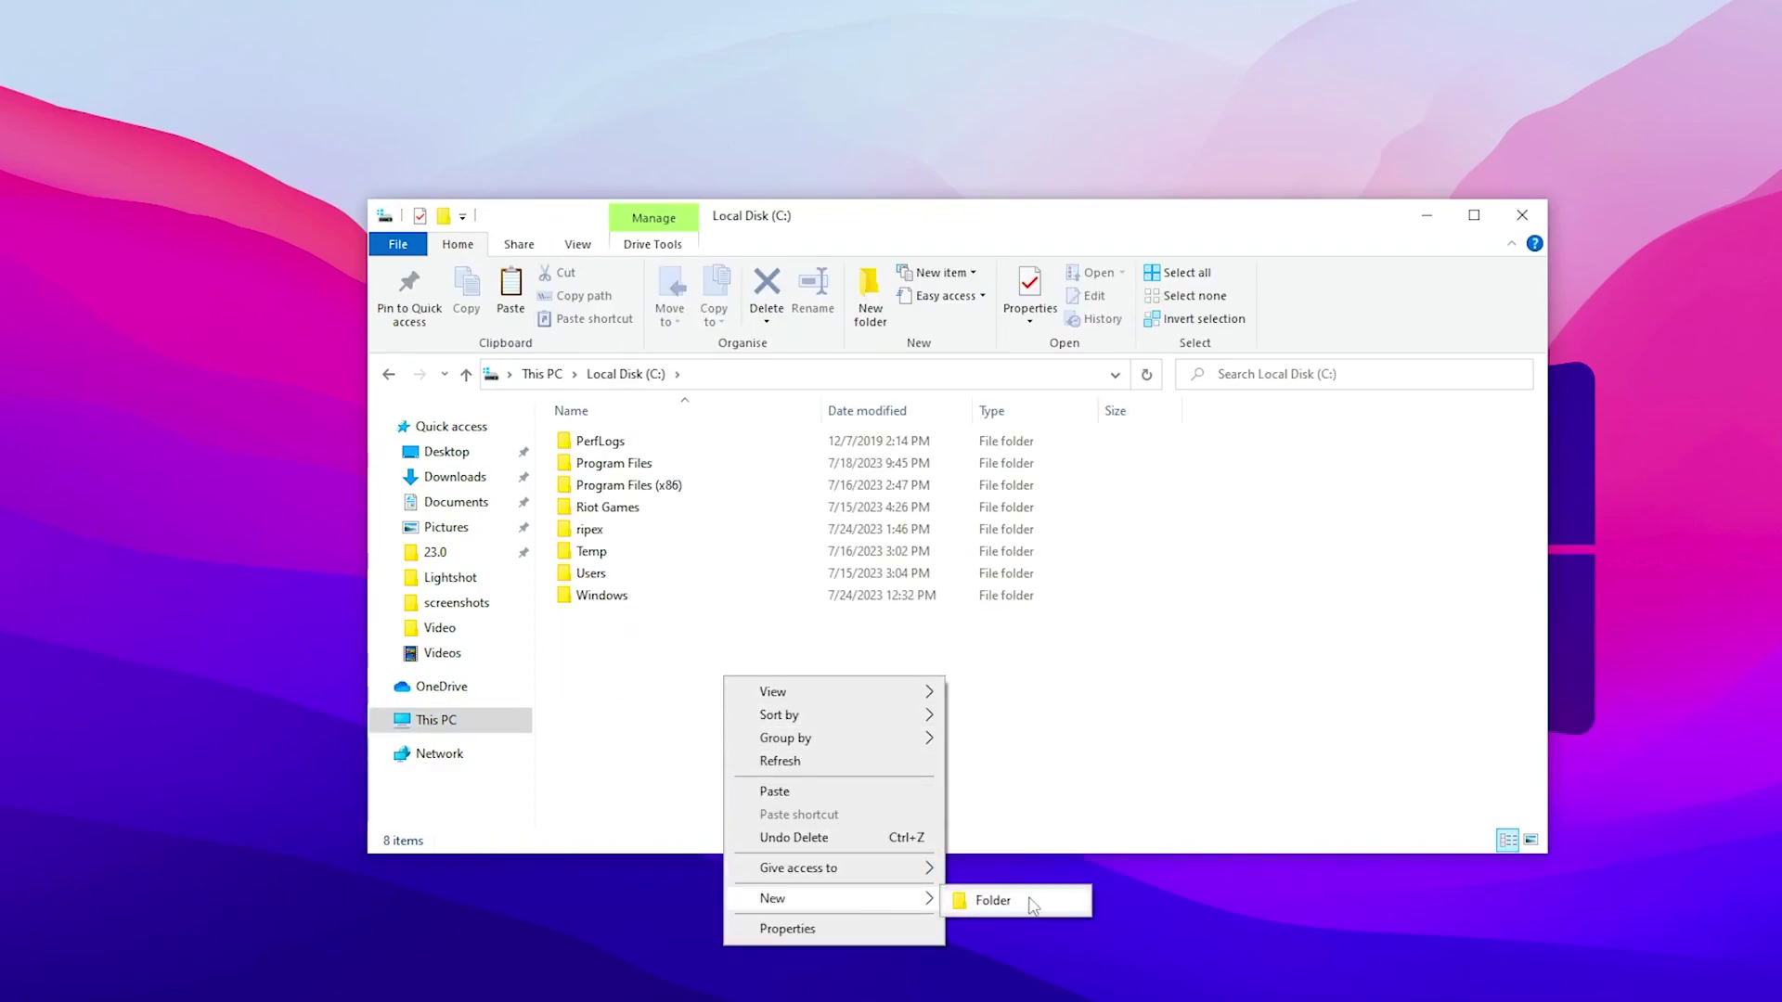
{"action": "key", "text": "Escape"}
{"action": "key", "text": "Escape"}
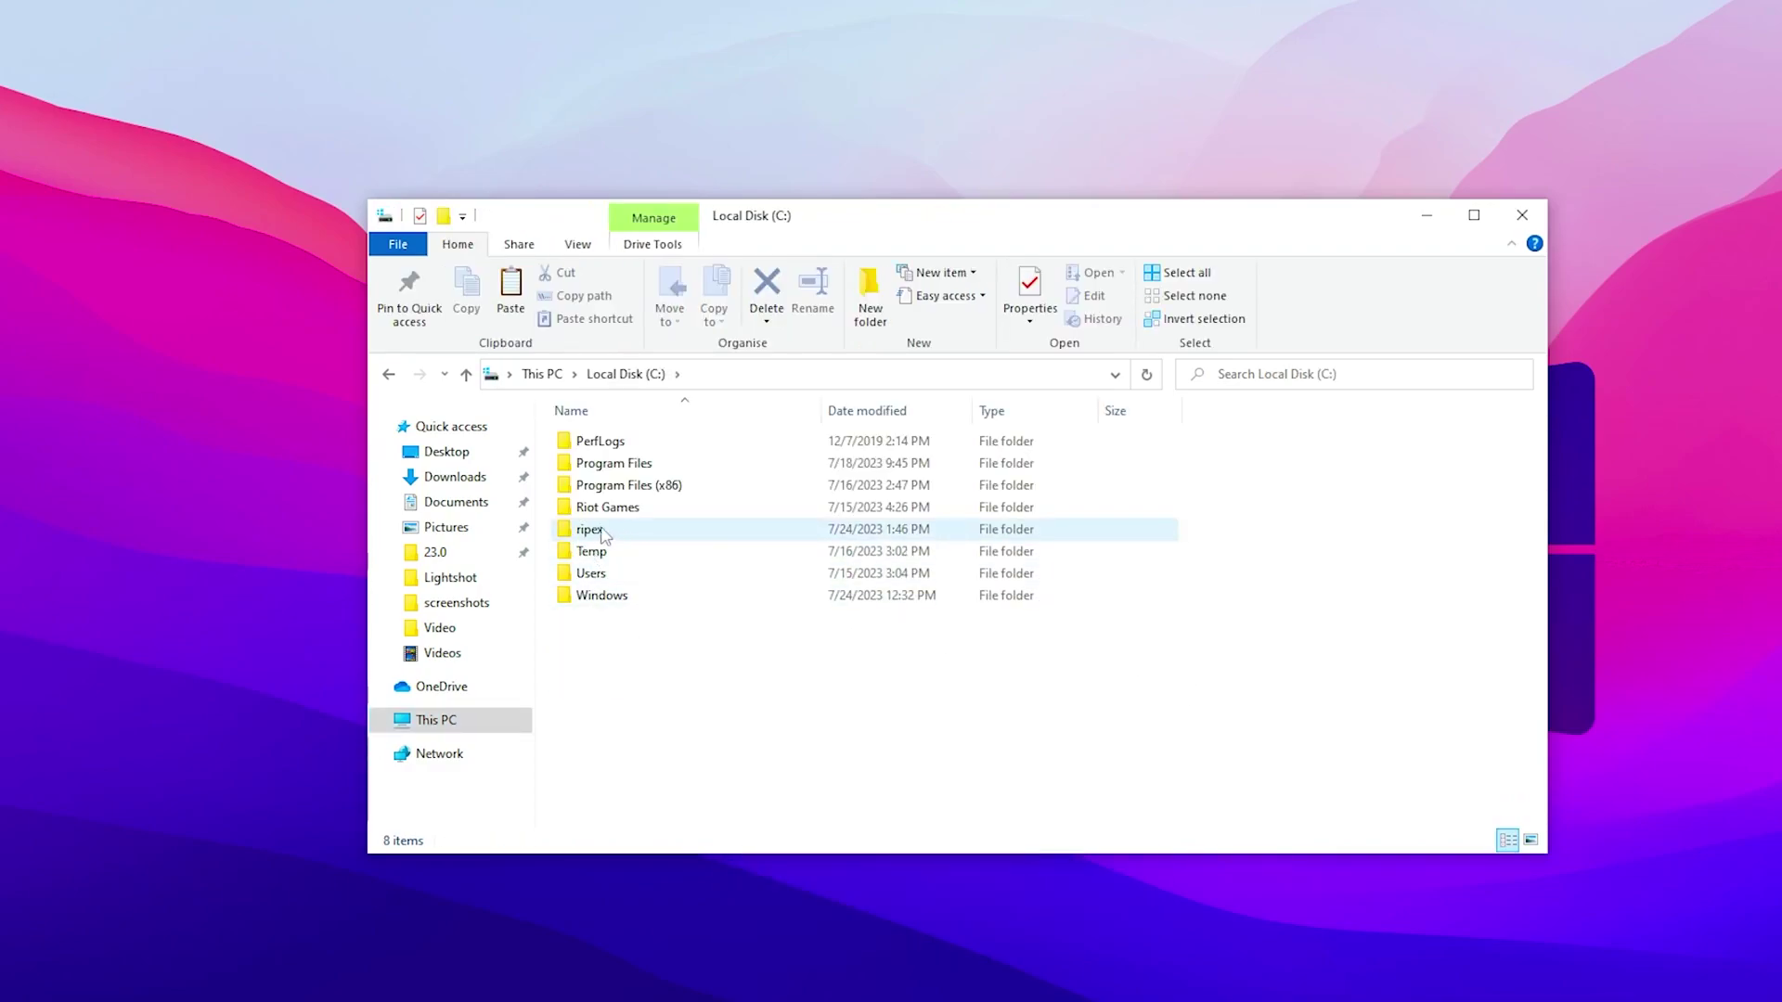
Open the ripex folder to place EmptyStandbyList.exe inside it.
{"action": "double_click", "coordinate": [639, 531]}
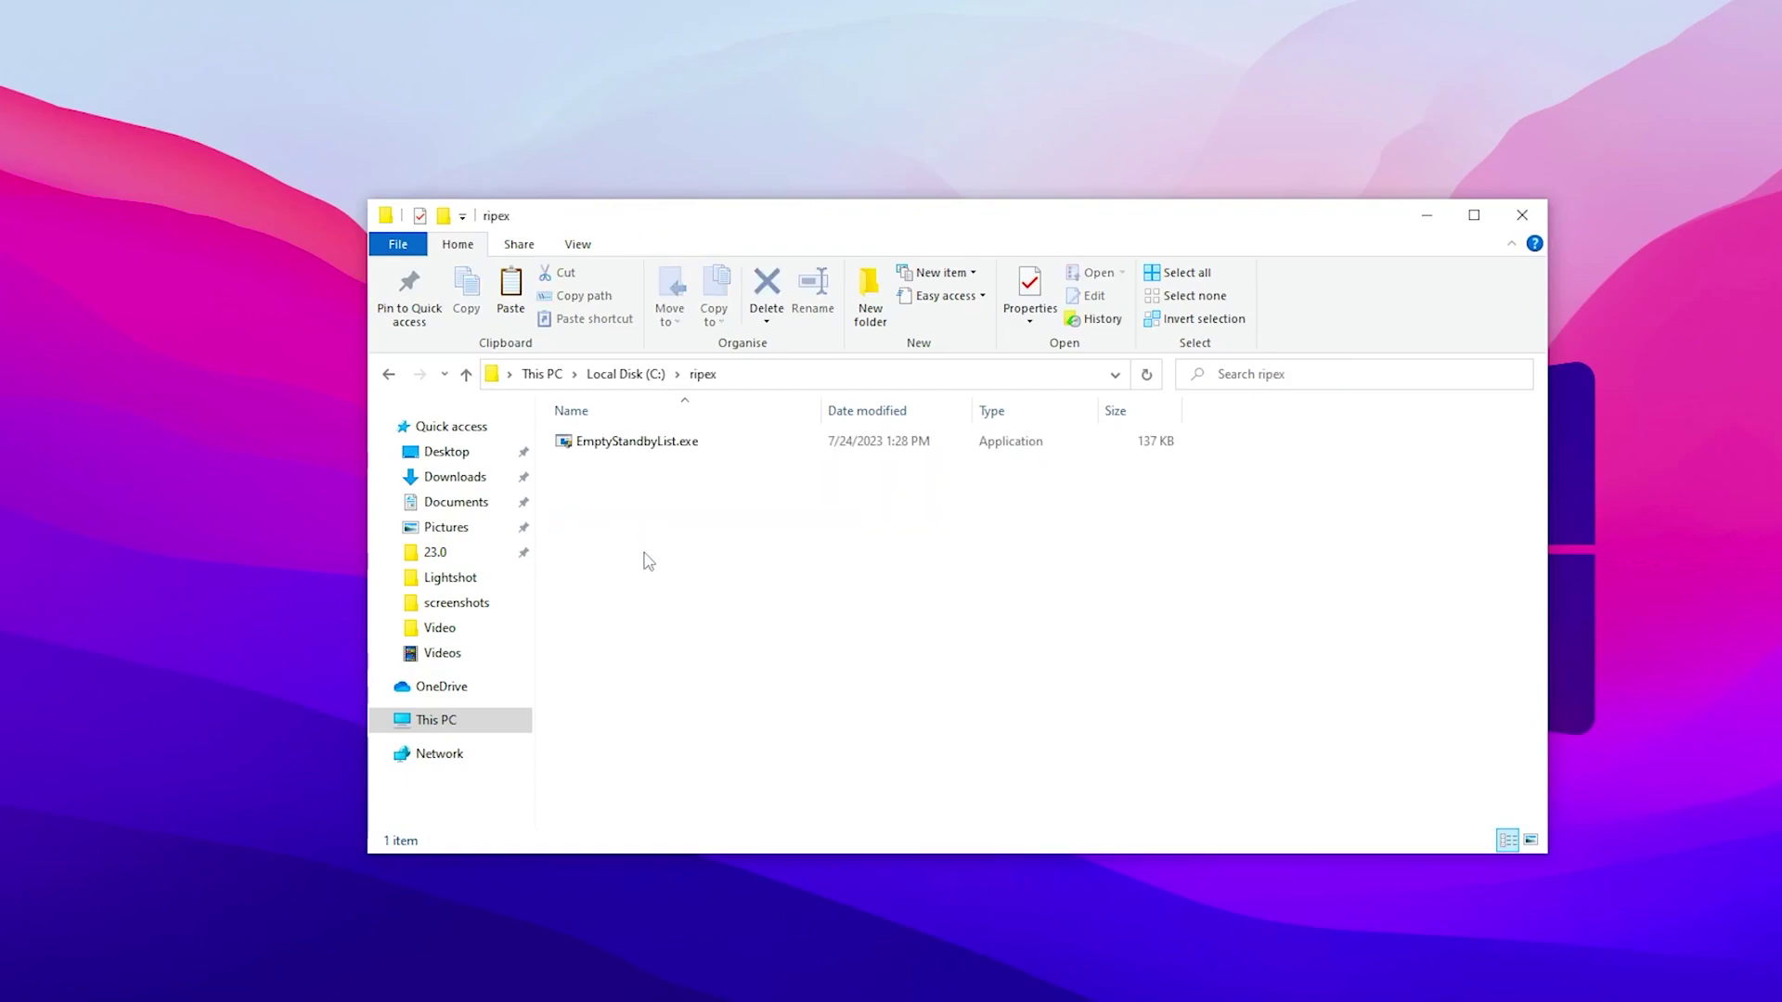
{"action": "right_click", "coordinate": [660, 492]}
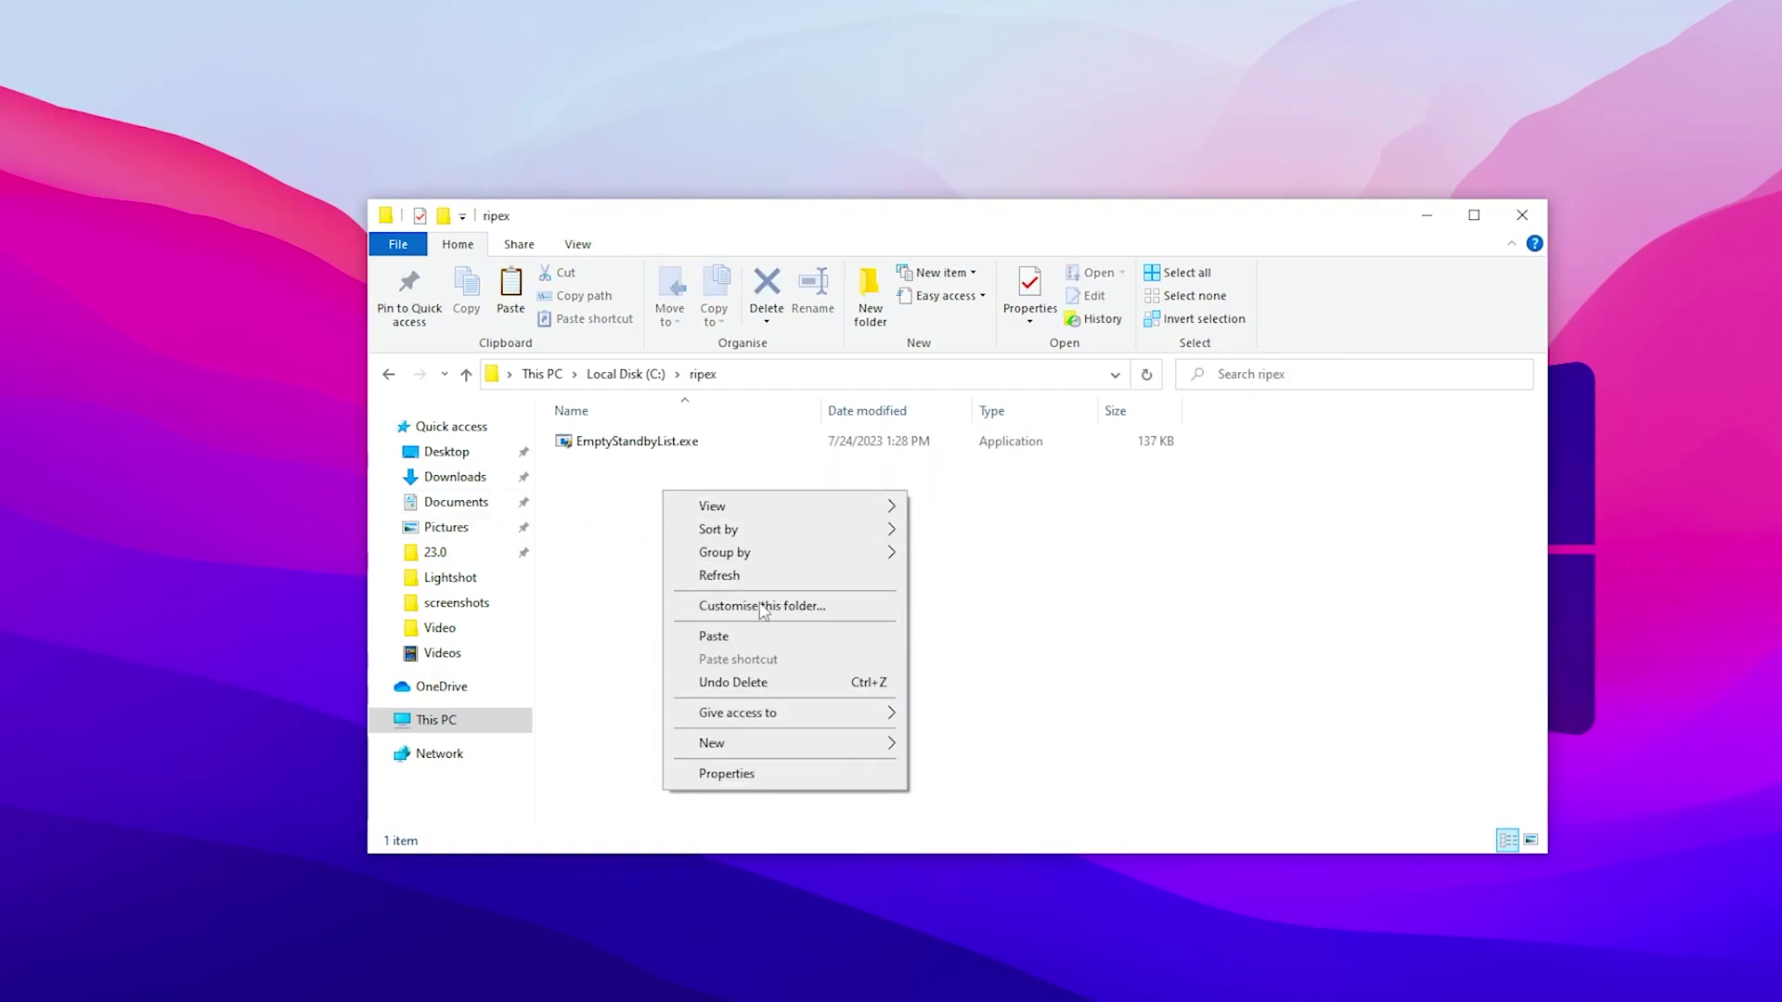
{"action": "left_click", "coordinate": [593, 465]}
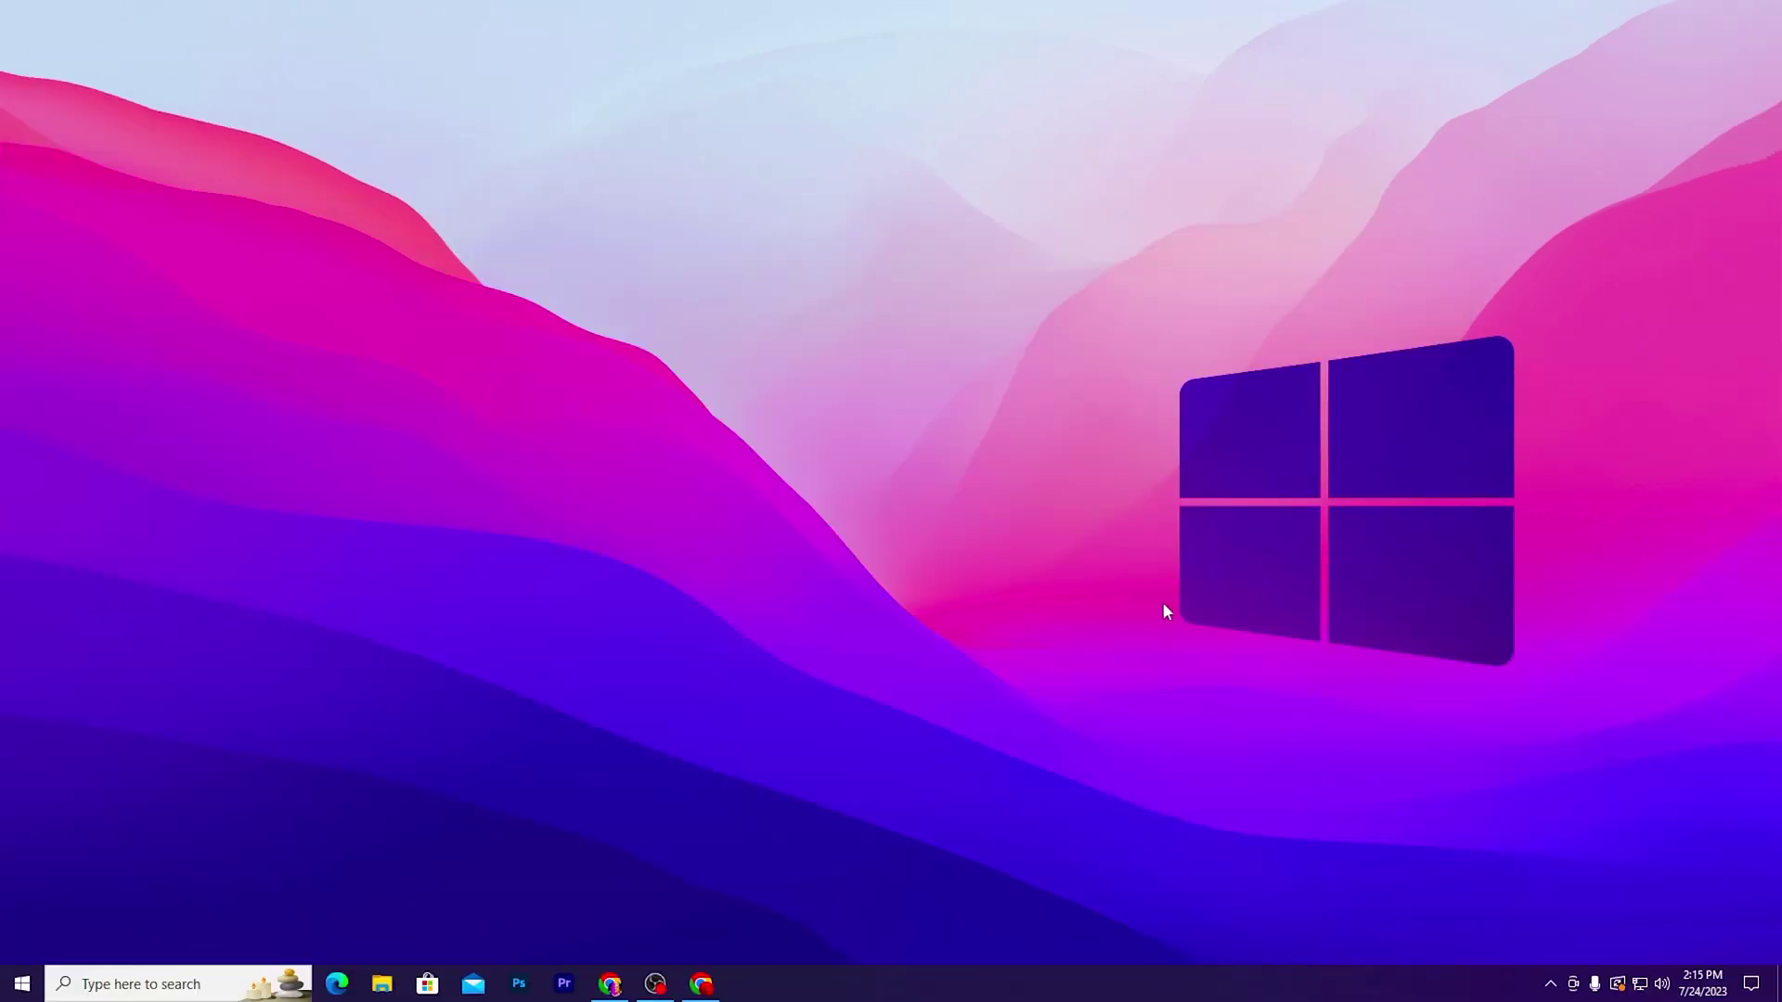
Search 'TA', run Task Scheduler as administrator, and reposition its window.
{"action": "left_click", "coordinate": [172, 986]}
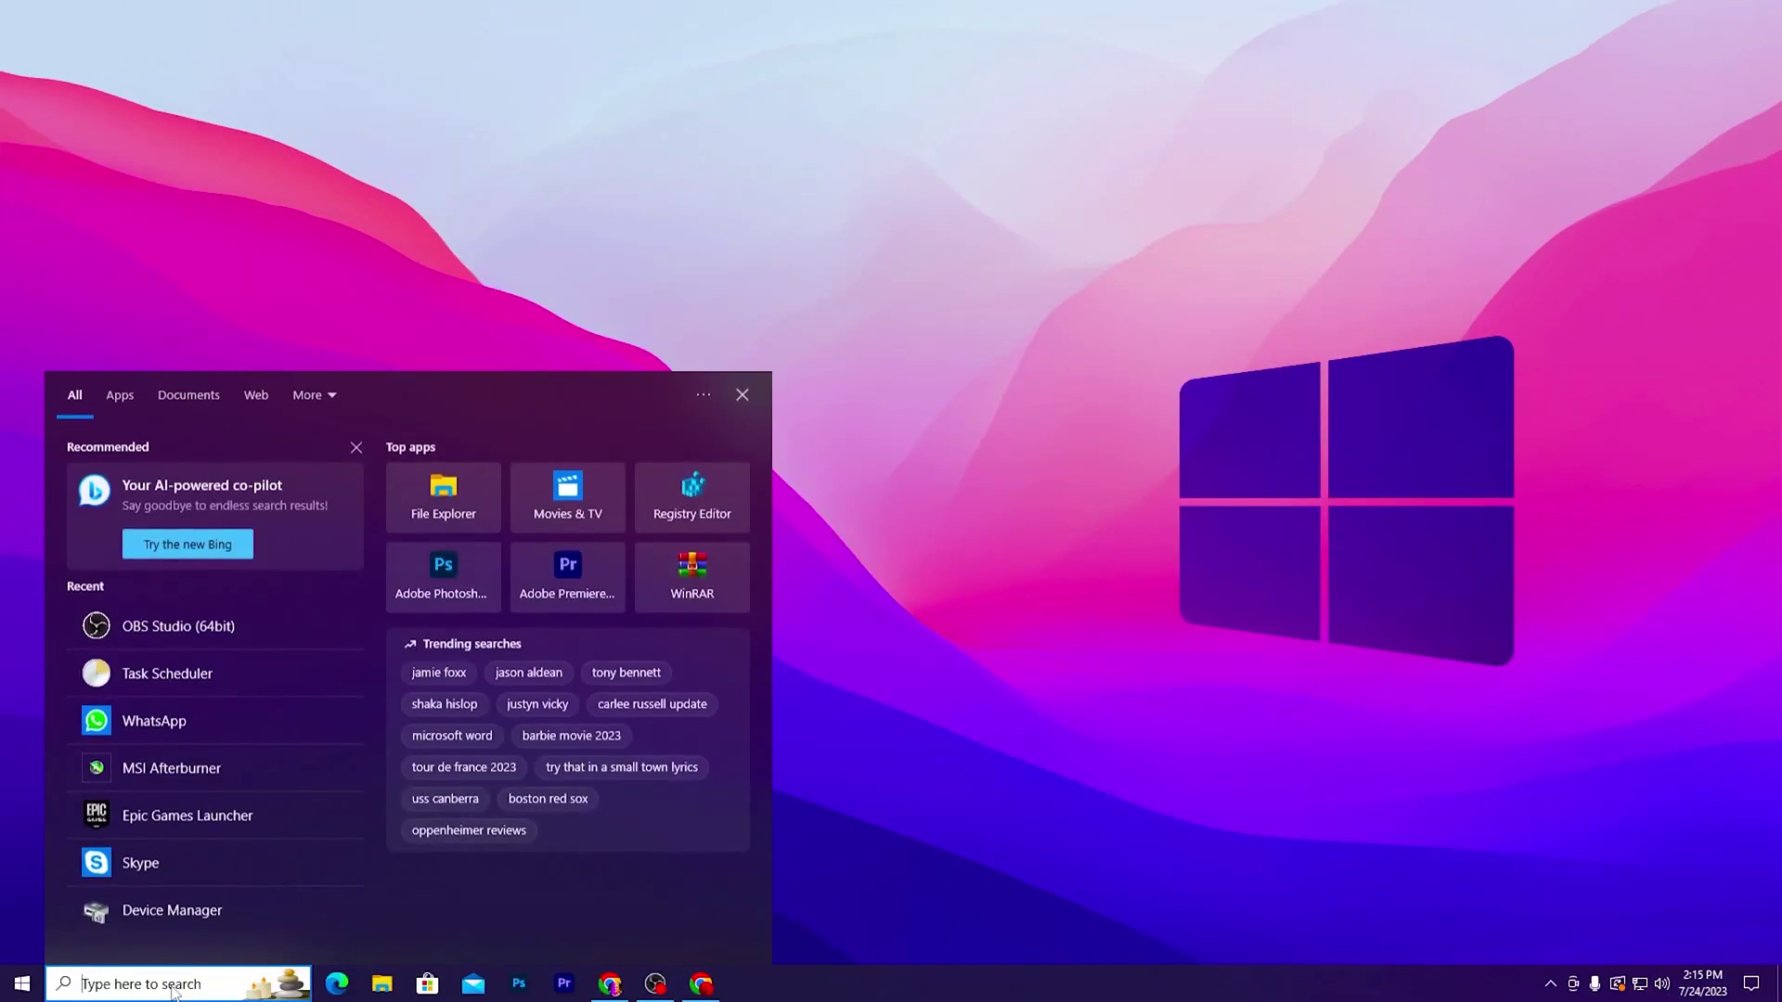
{"action": "type", "text": "TA"}
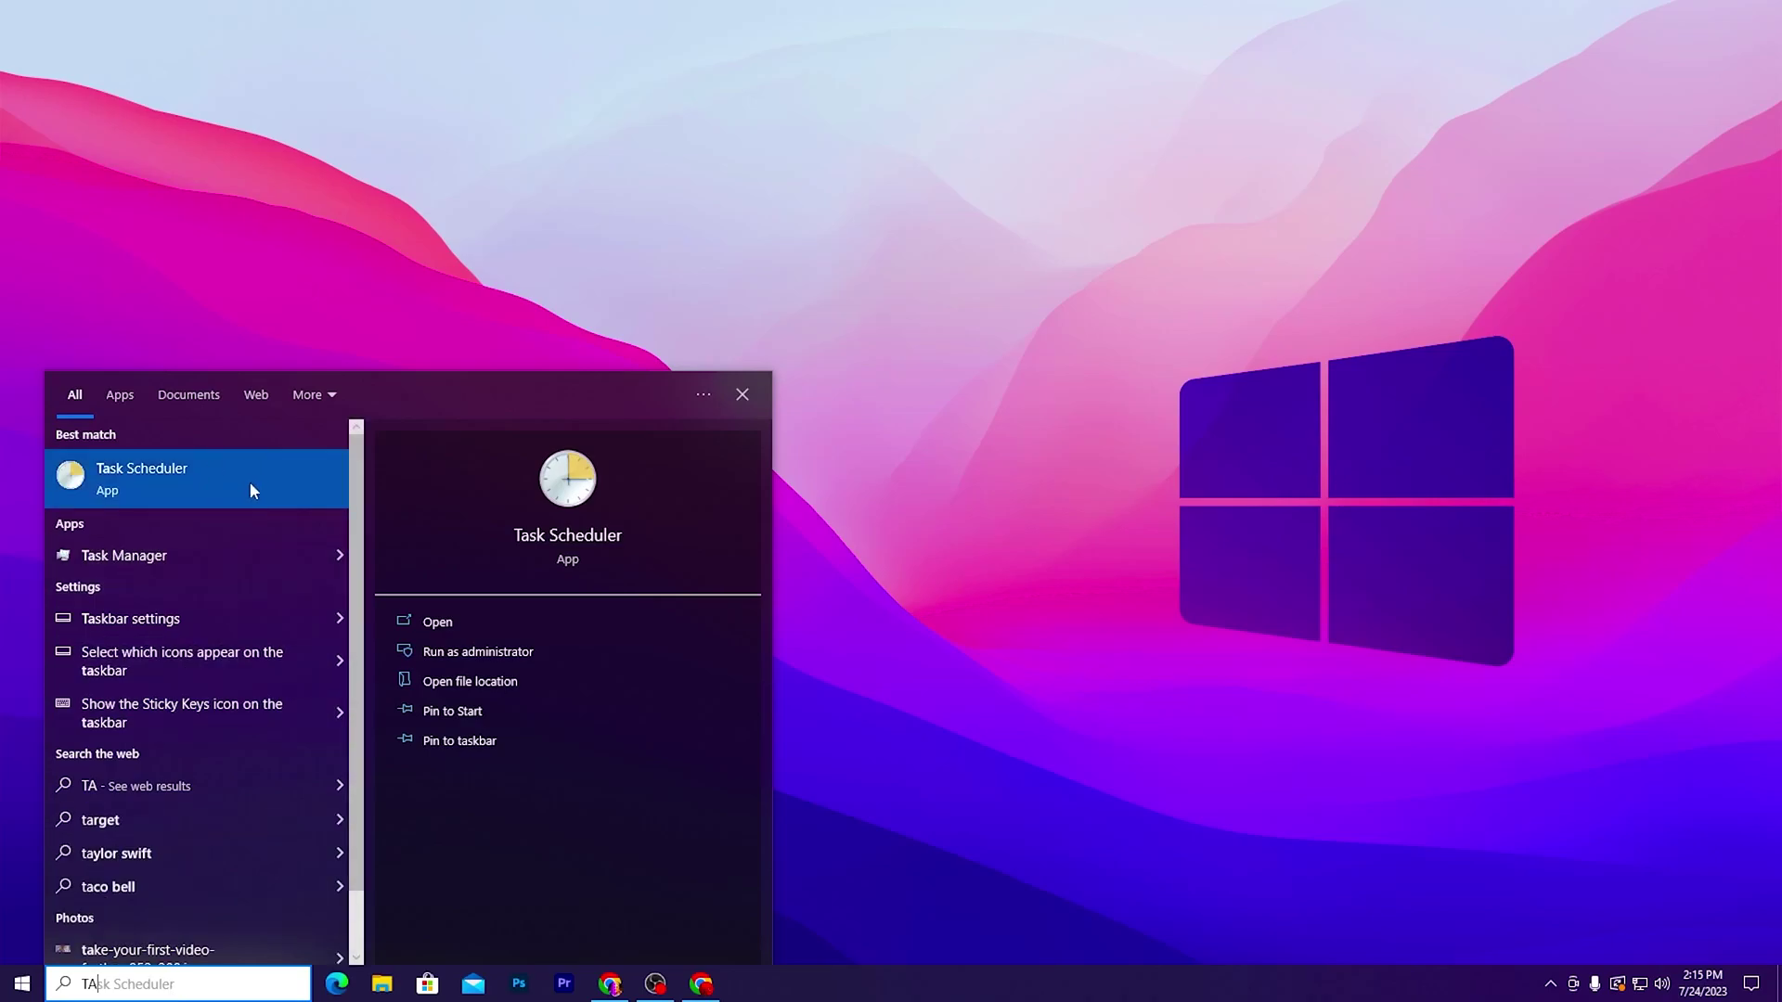
{"action": "left_click", "coordinate": [479, 653]}
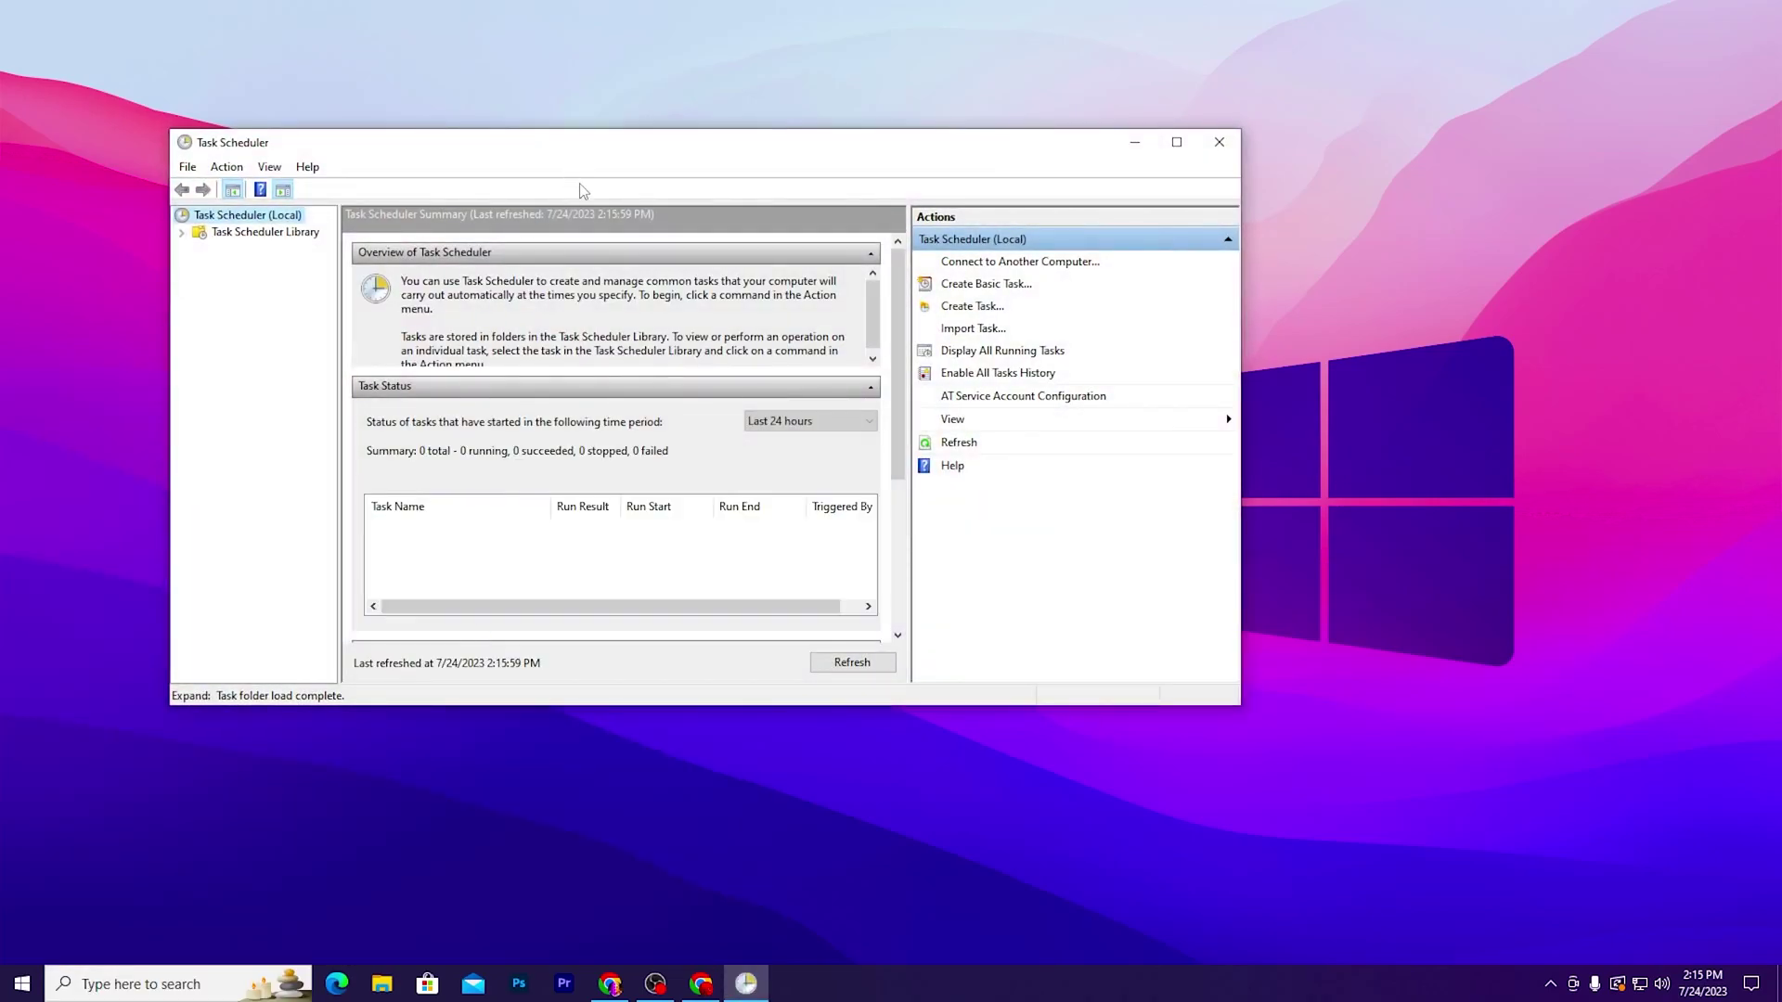
{"action": "left_click_drag", "start_coordinate": [581, 186], "coordinate": [695, 183]}
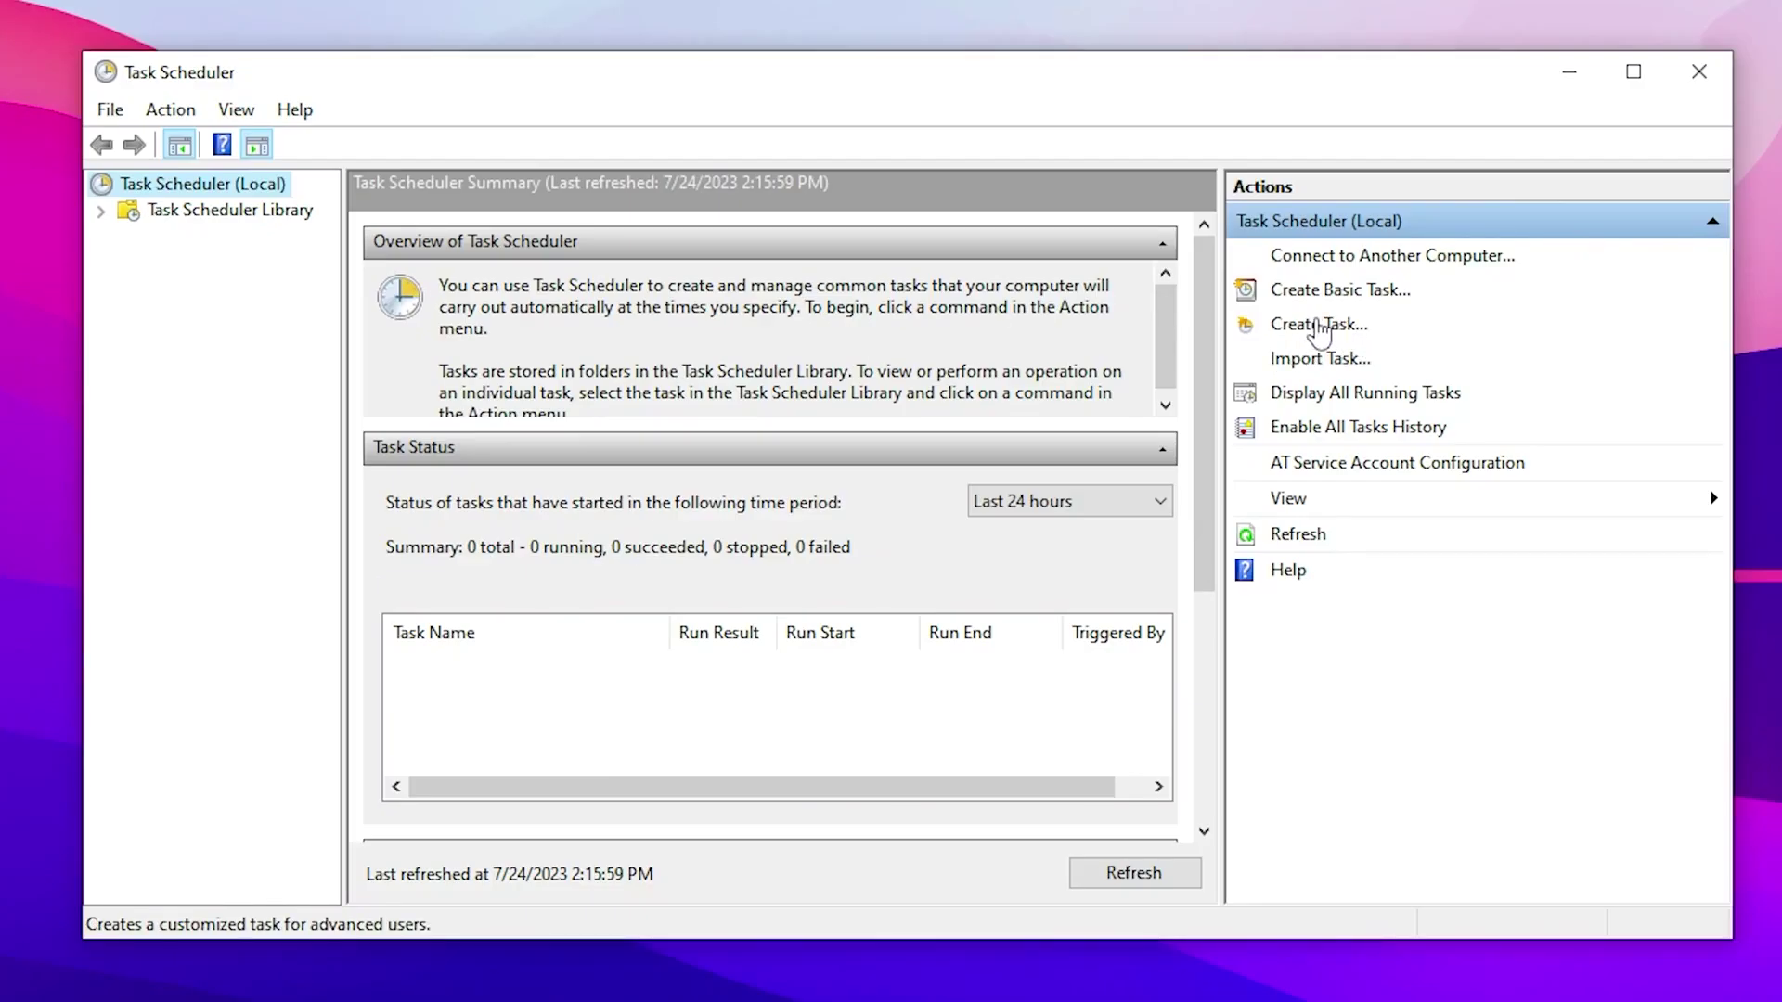
Start a new task named ripex and list all accounts for its run-as user.
{"action": "left_click", "coordinate": [1076, 339]}
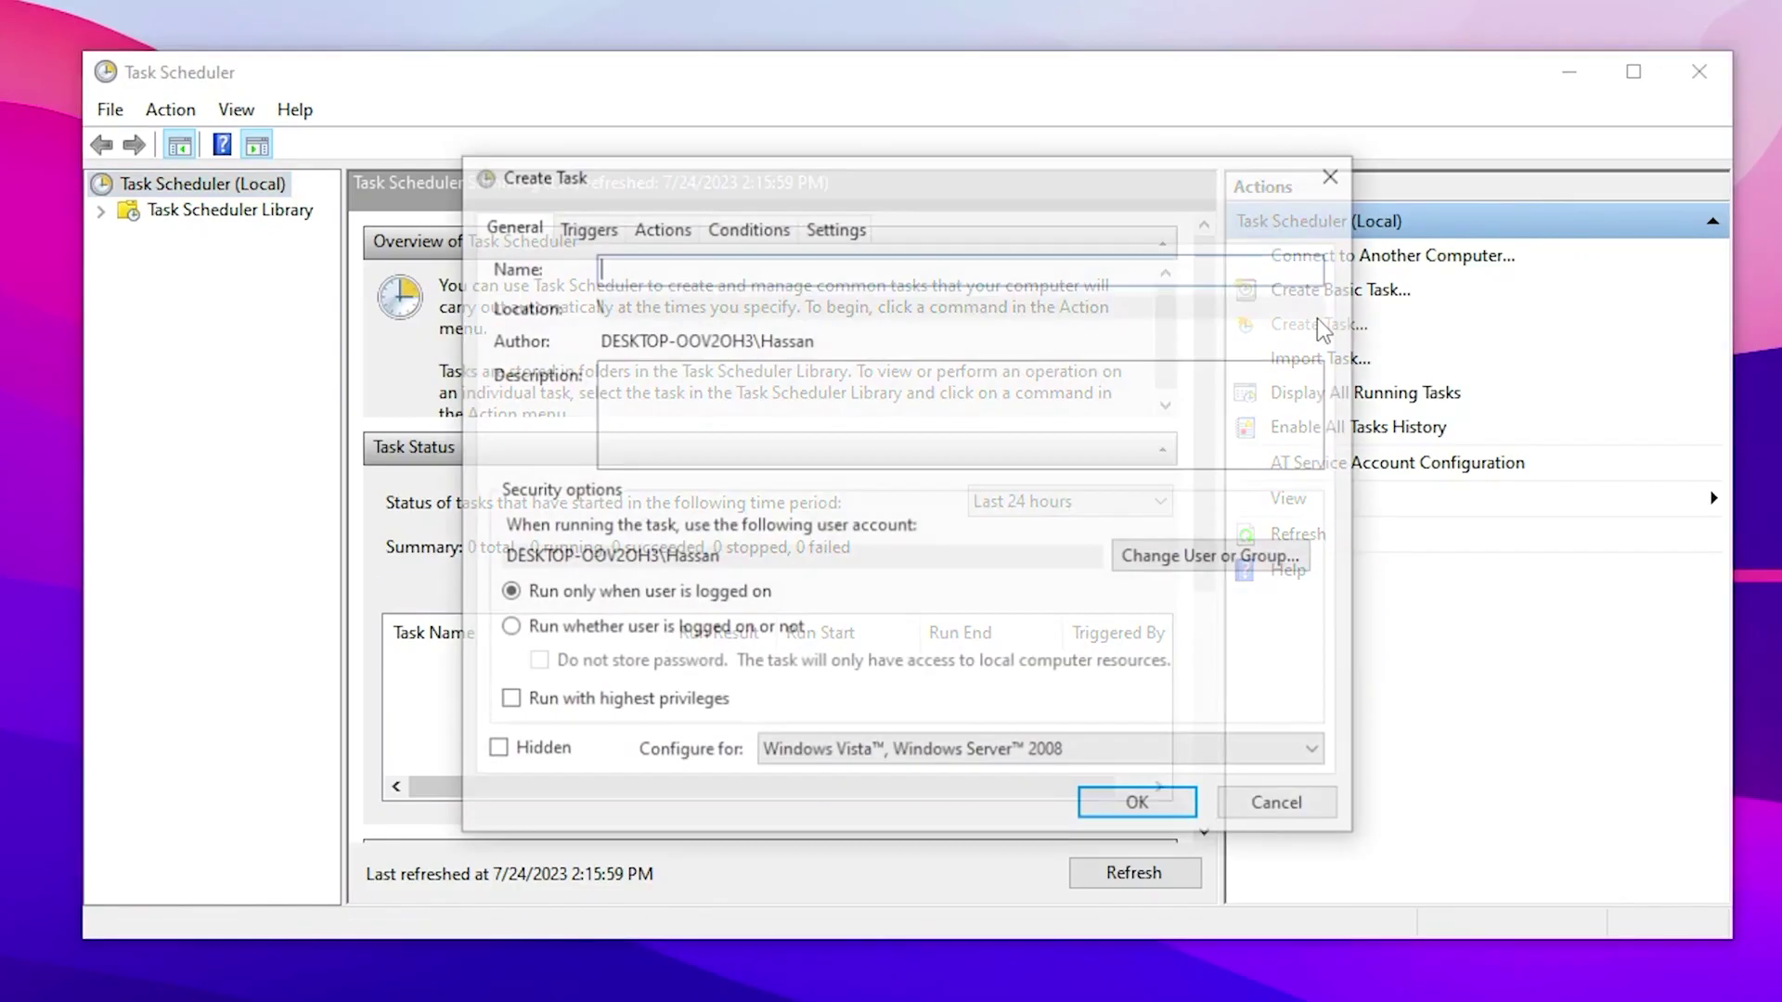
{"action": "type", "text": "ripex"}
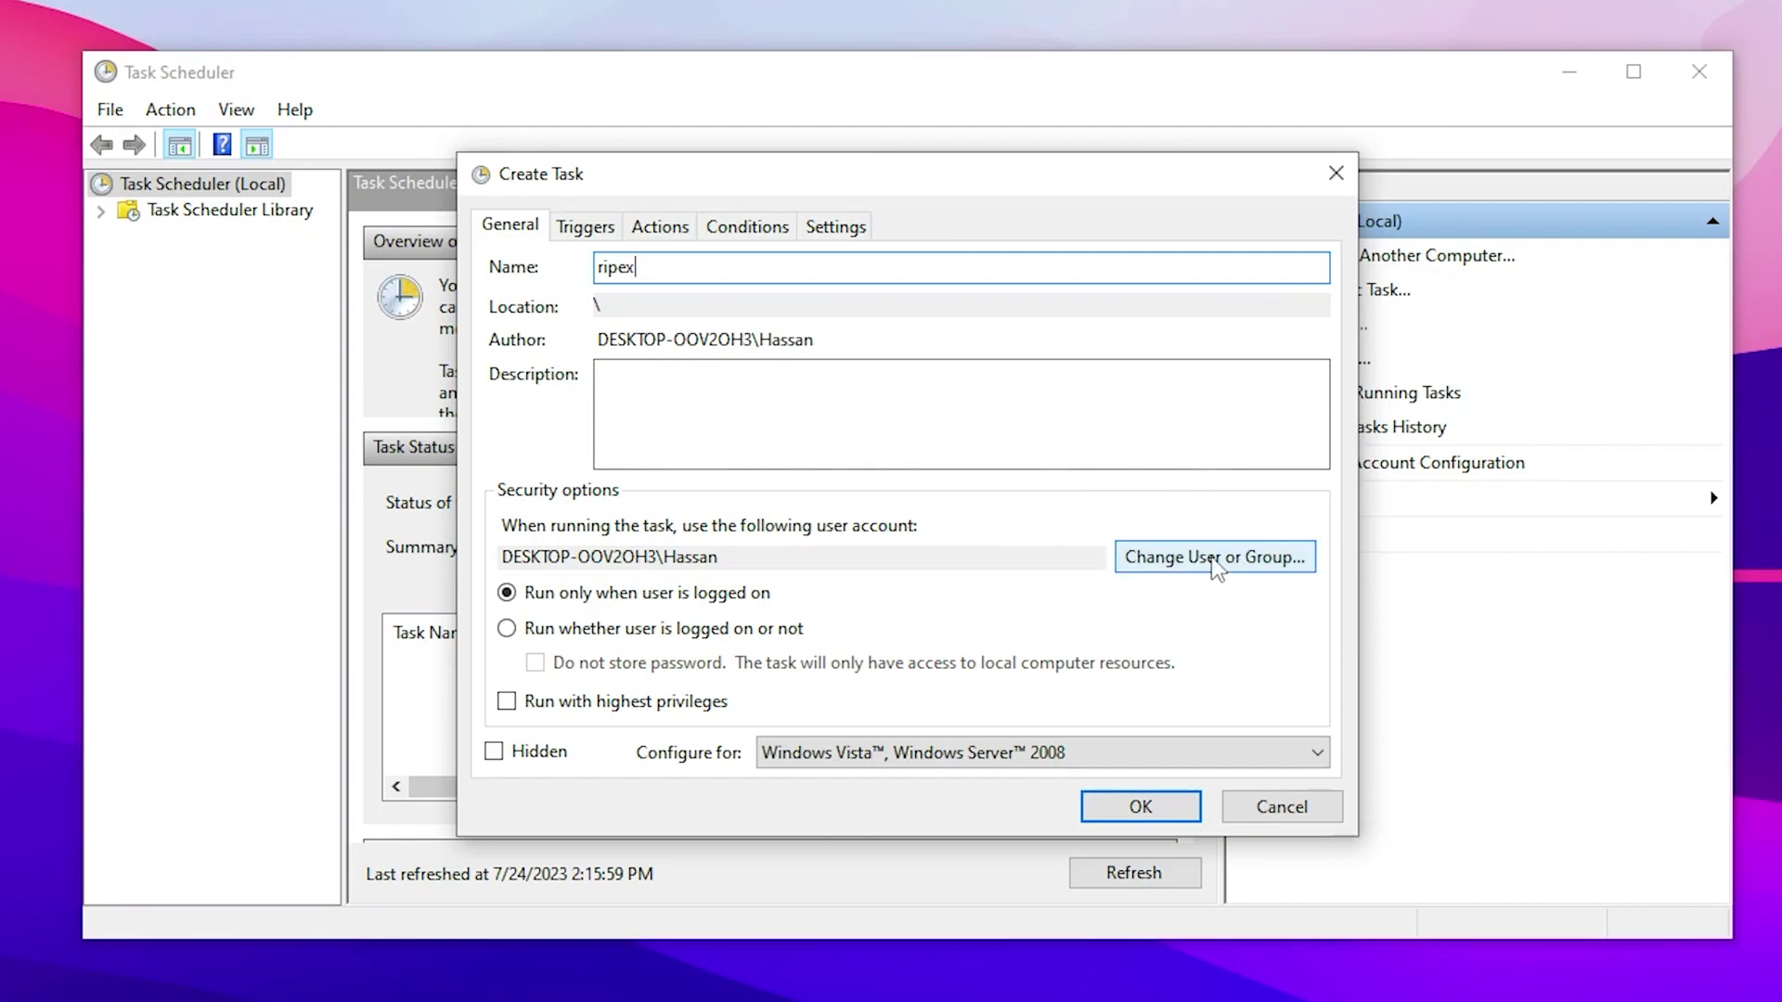
{"action": "left_click", "coordinate": [1243, 559]}
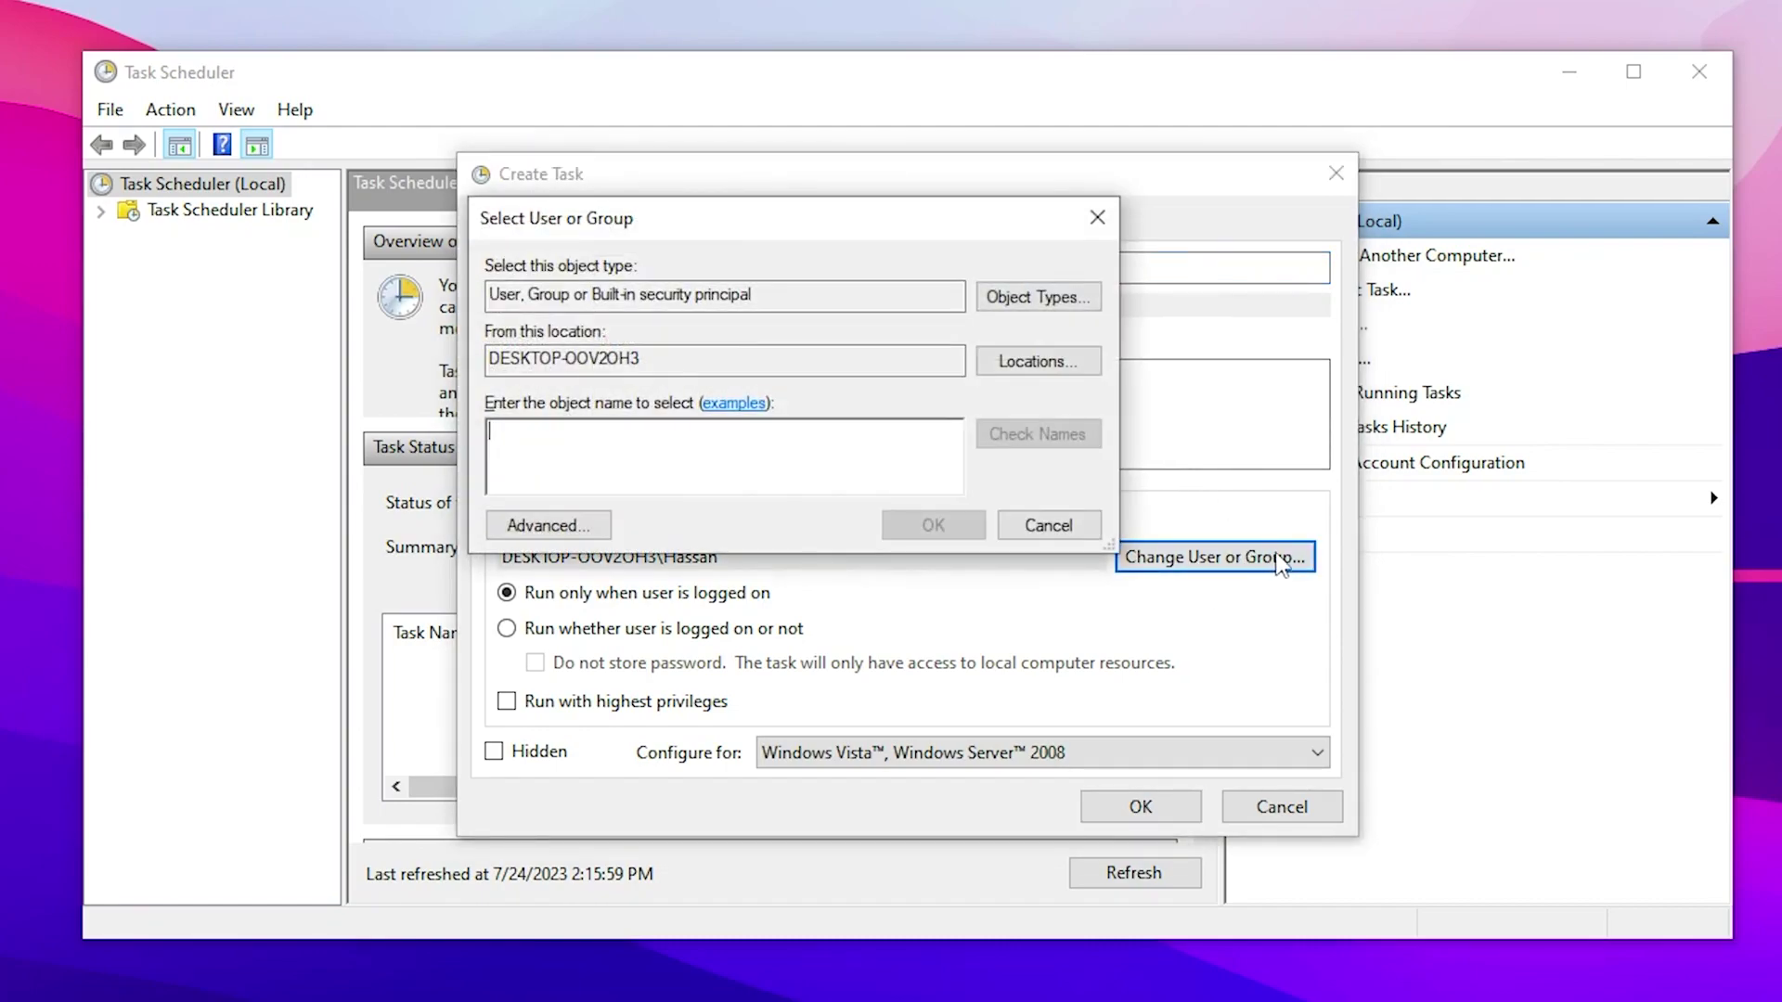
{"action": "left_click", "coordinate": [547, 526]}
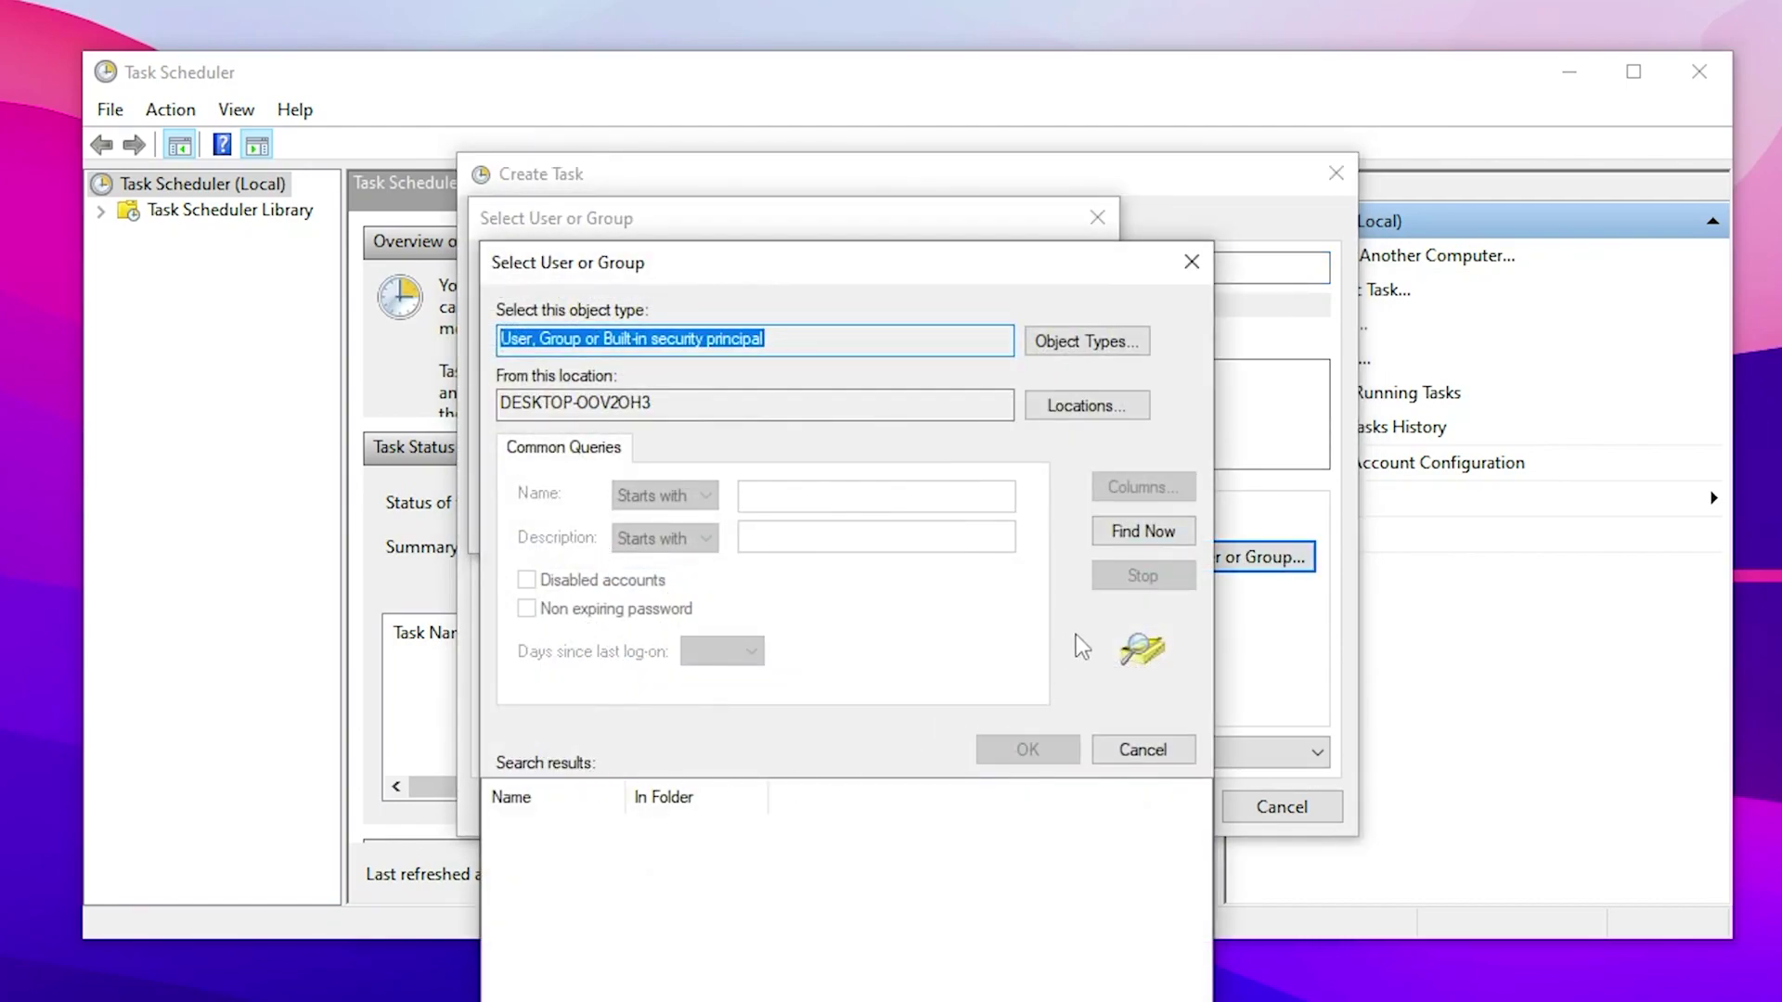
{"action": "left_click", "coordinate": [1140, 555]}
Choose SYSTEM as the task's account and enable 'Run with highest privileges'.
{"action": "scroll", "coordinate": [577, 970], "scroll_direction": "down", "scroll_amount": 8}
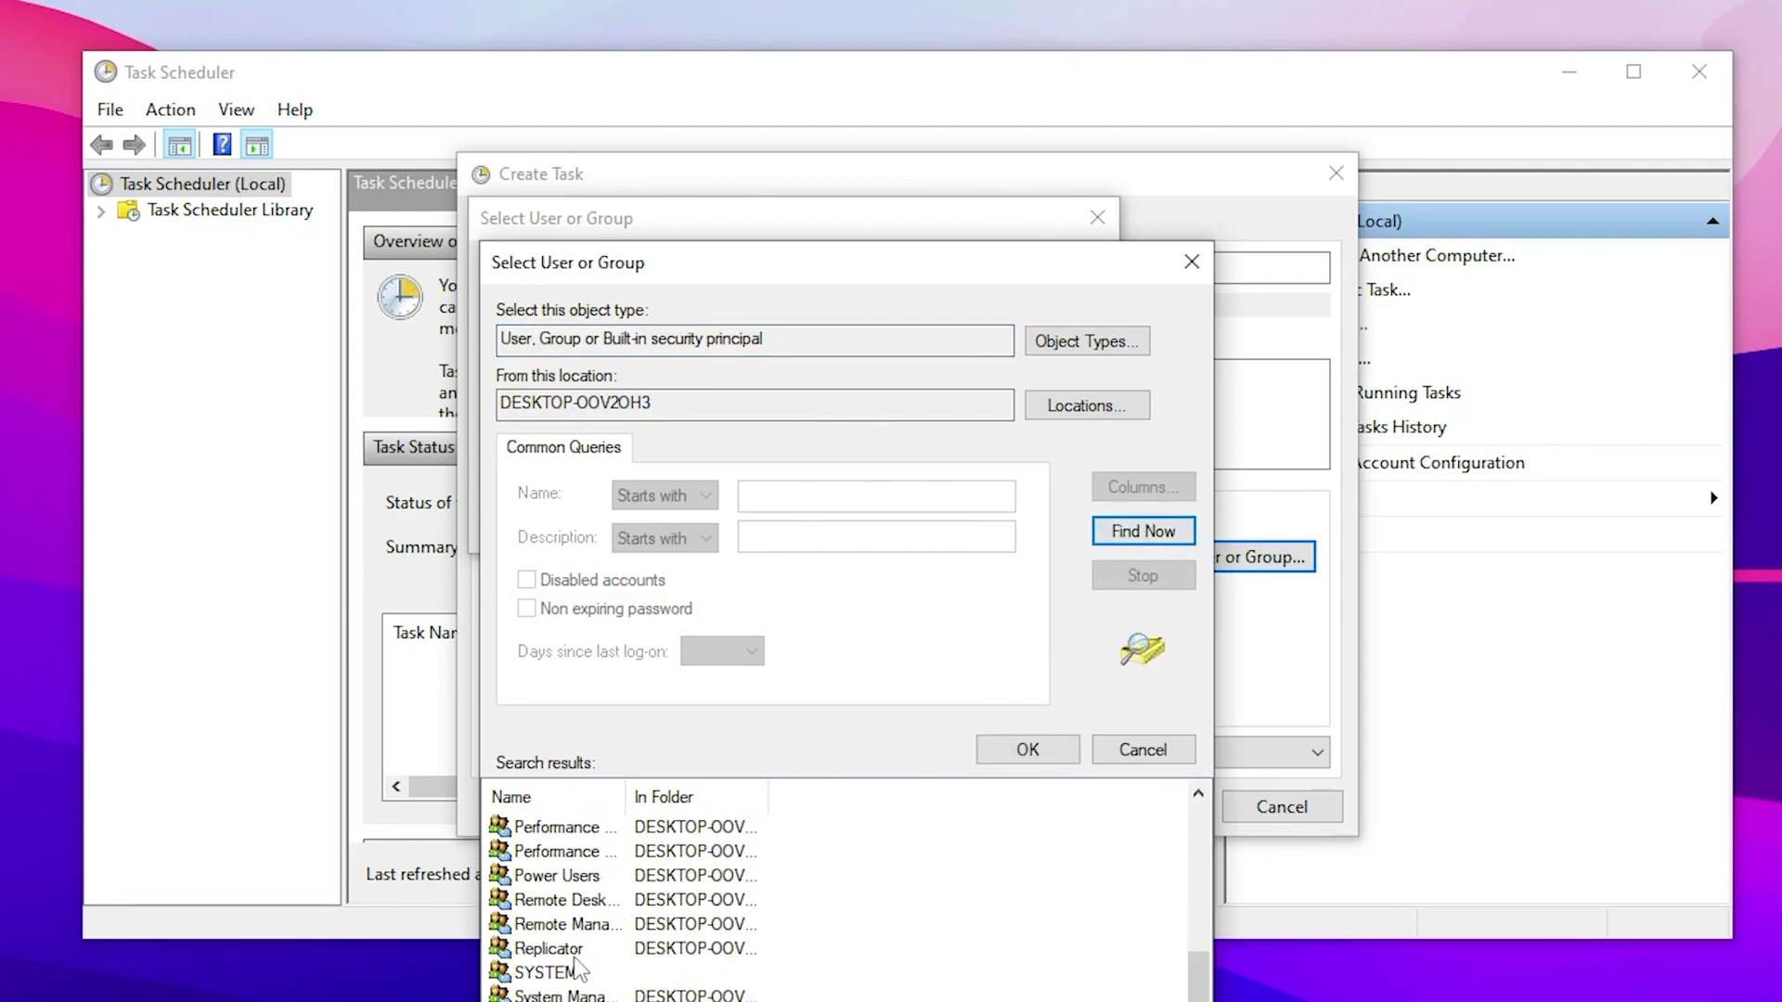
{"action": "left_click", "coordinate": [551, 974]}
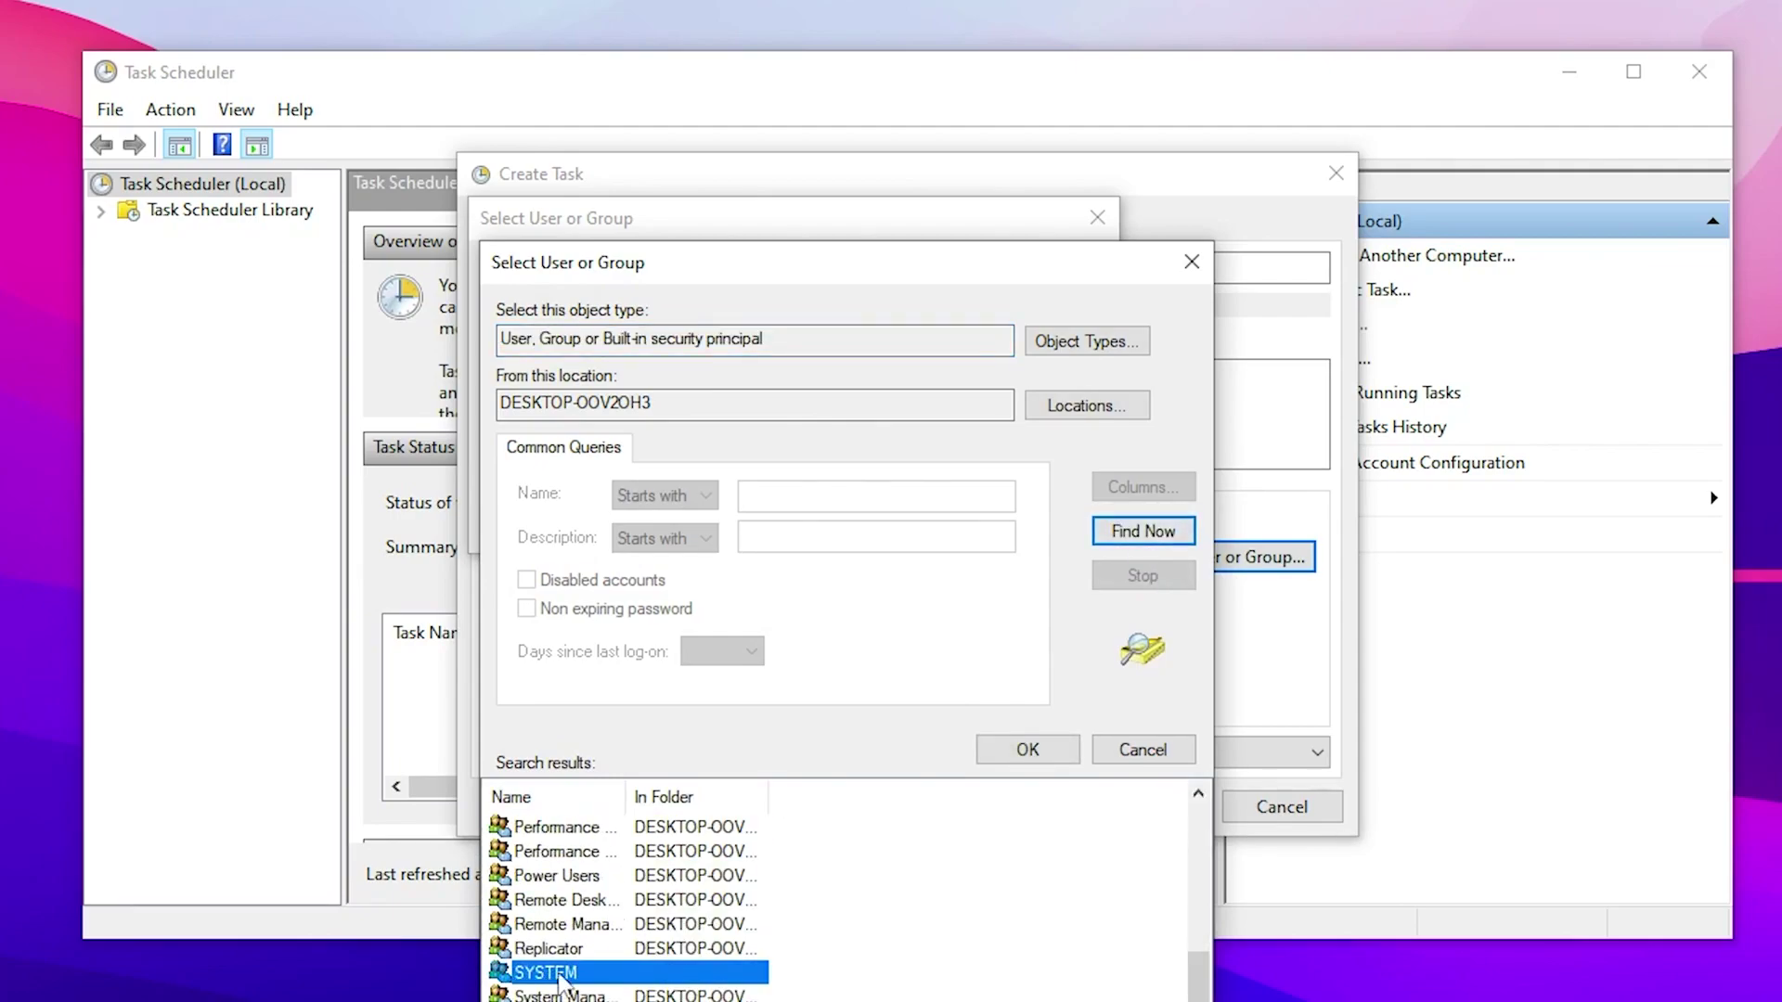
{"action": "double_click", "coordinate": [551, 972]}
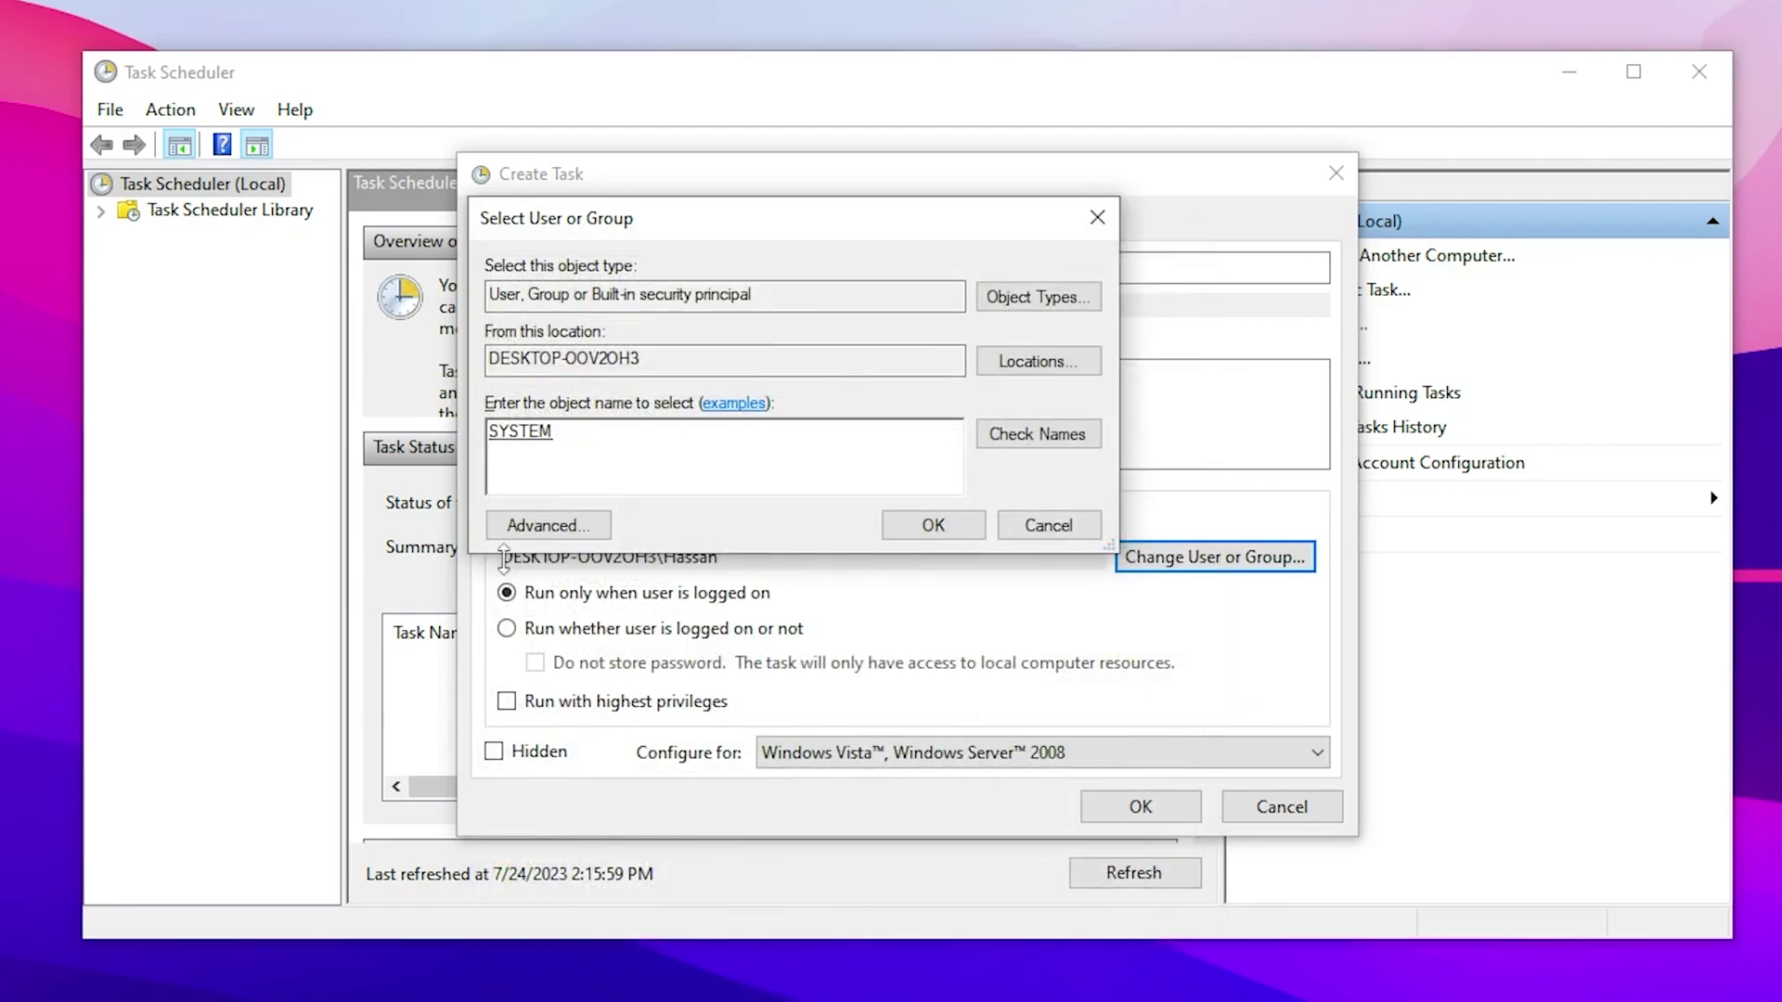
{"action": "left_click", "coordinate": [965, 522]}
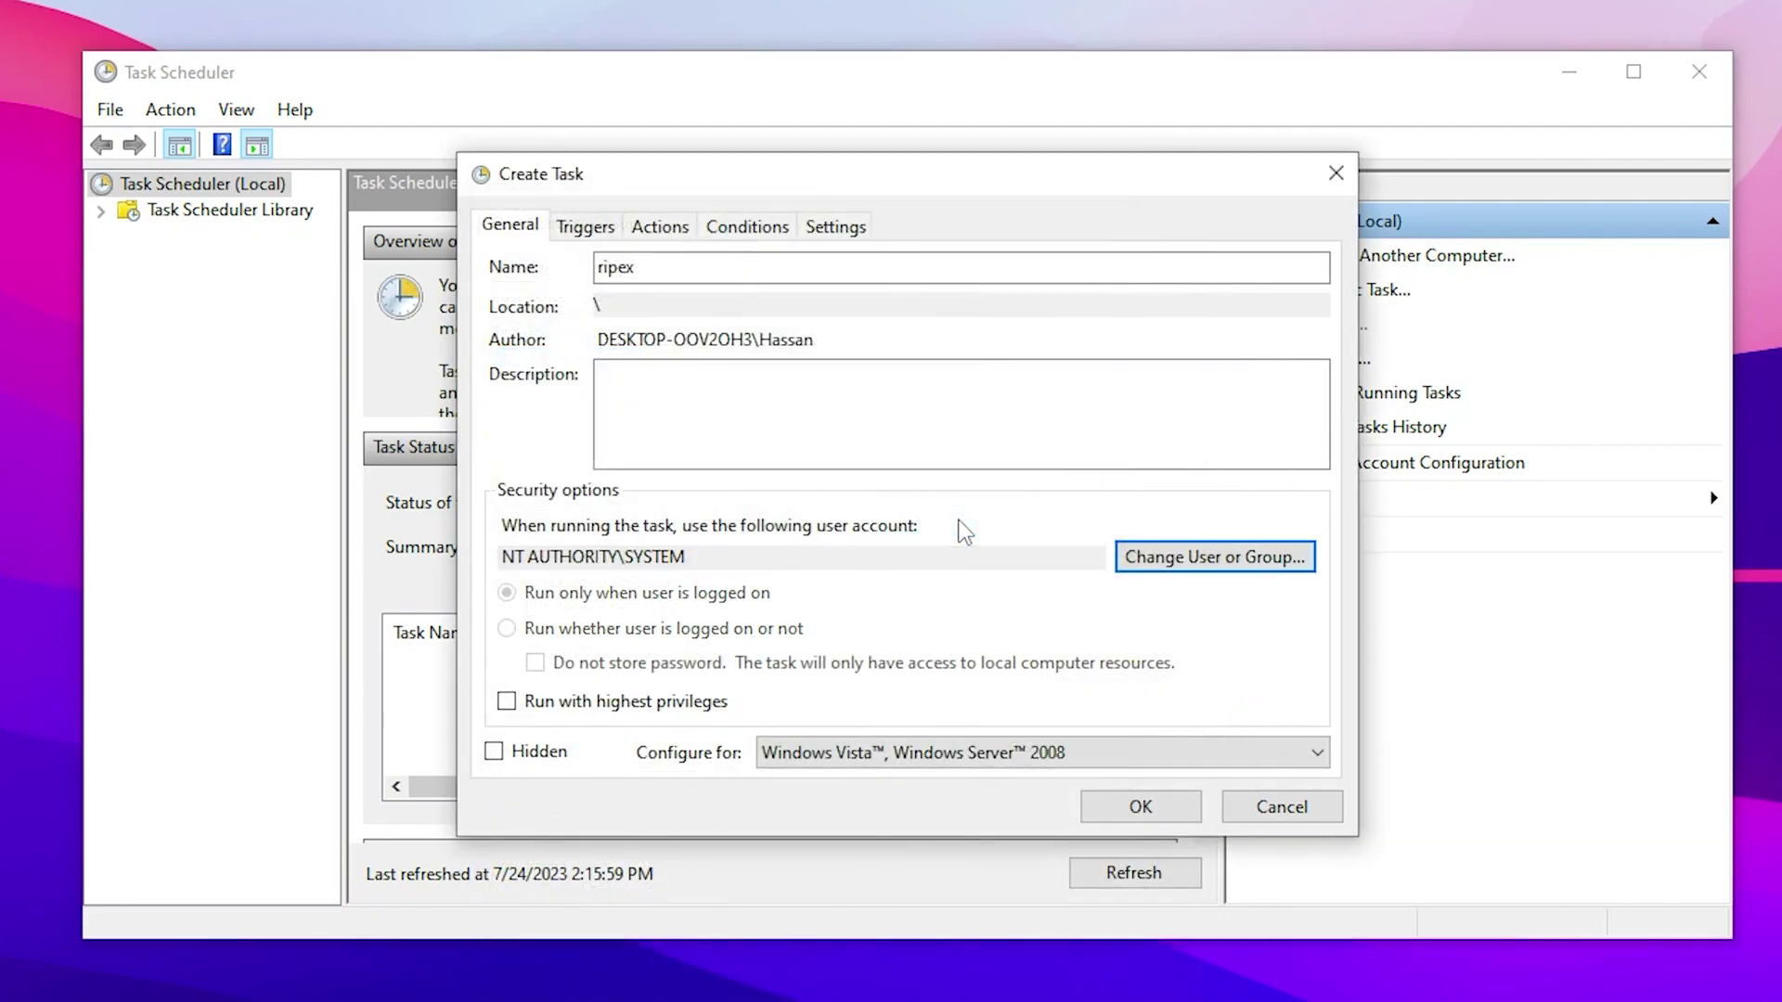
{"action": "left_click", "coordinate": [527, 707]}
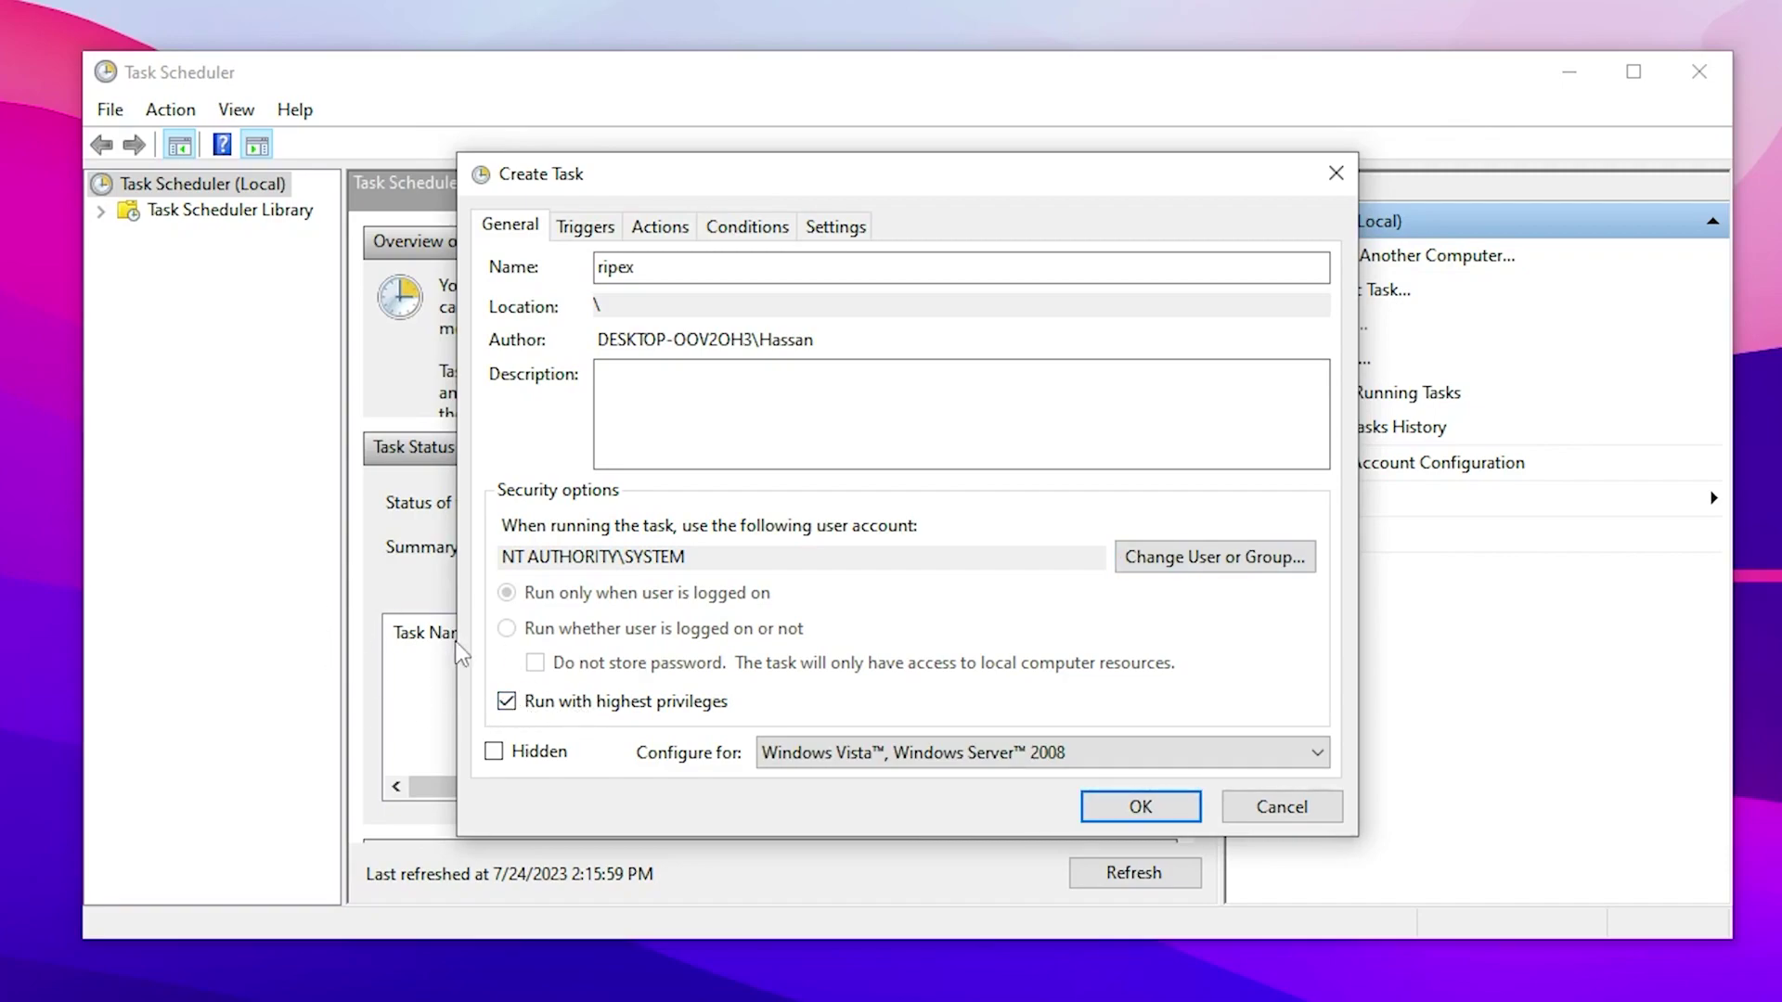
Add a one-time trigger that repeats every 5 minutes for a duration of Indefinitely.
{"action": "left_click", "coordinate": [590, 230]}
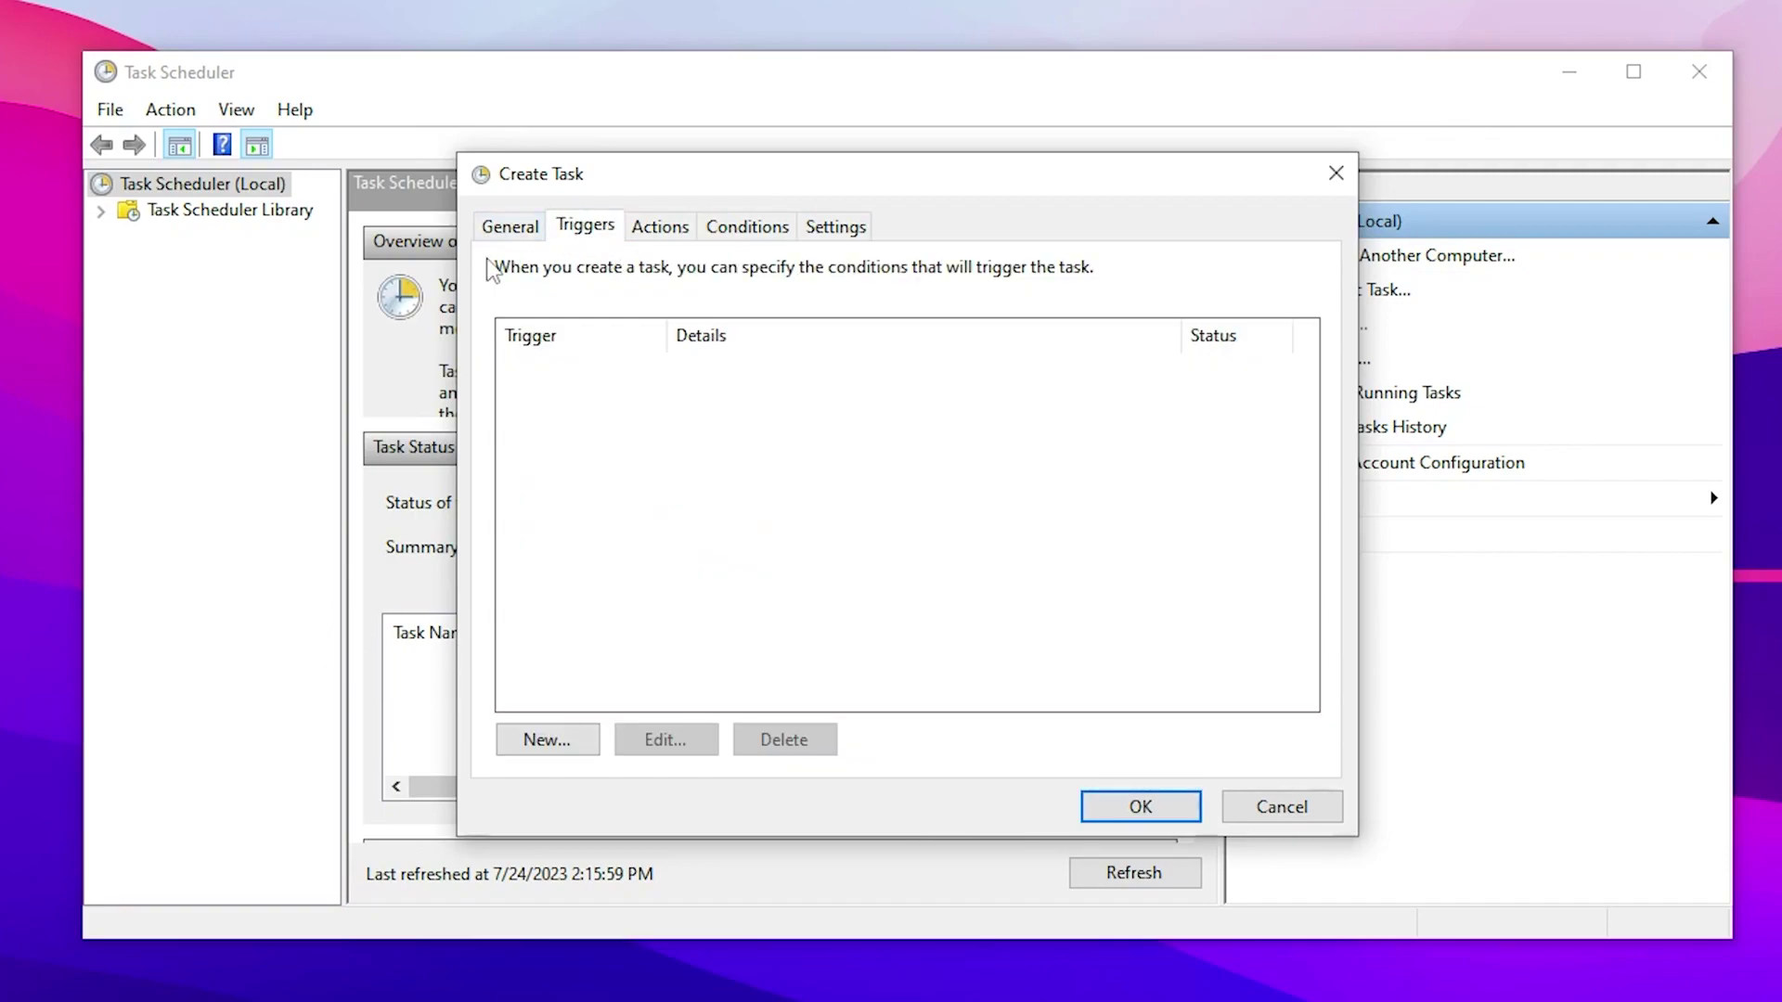
{"action": "left_click", "coordinate": [550, 741]}
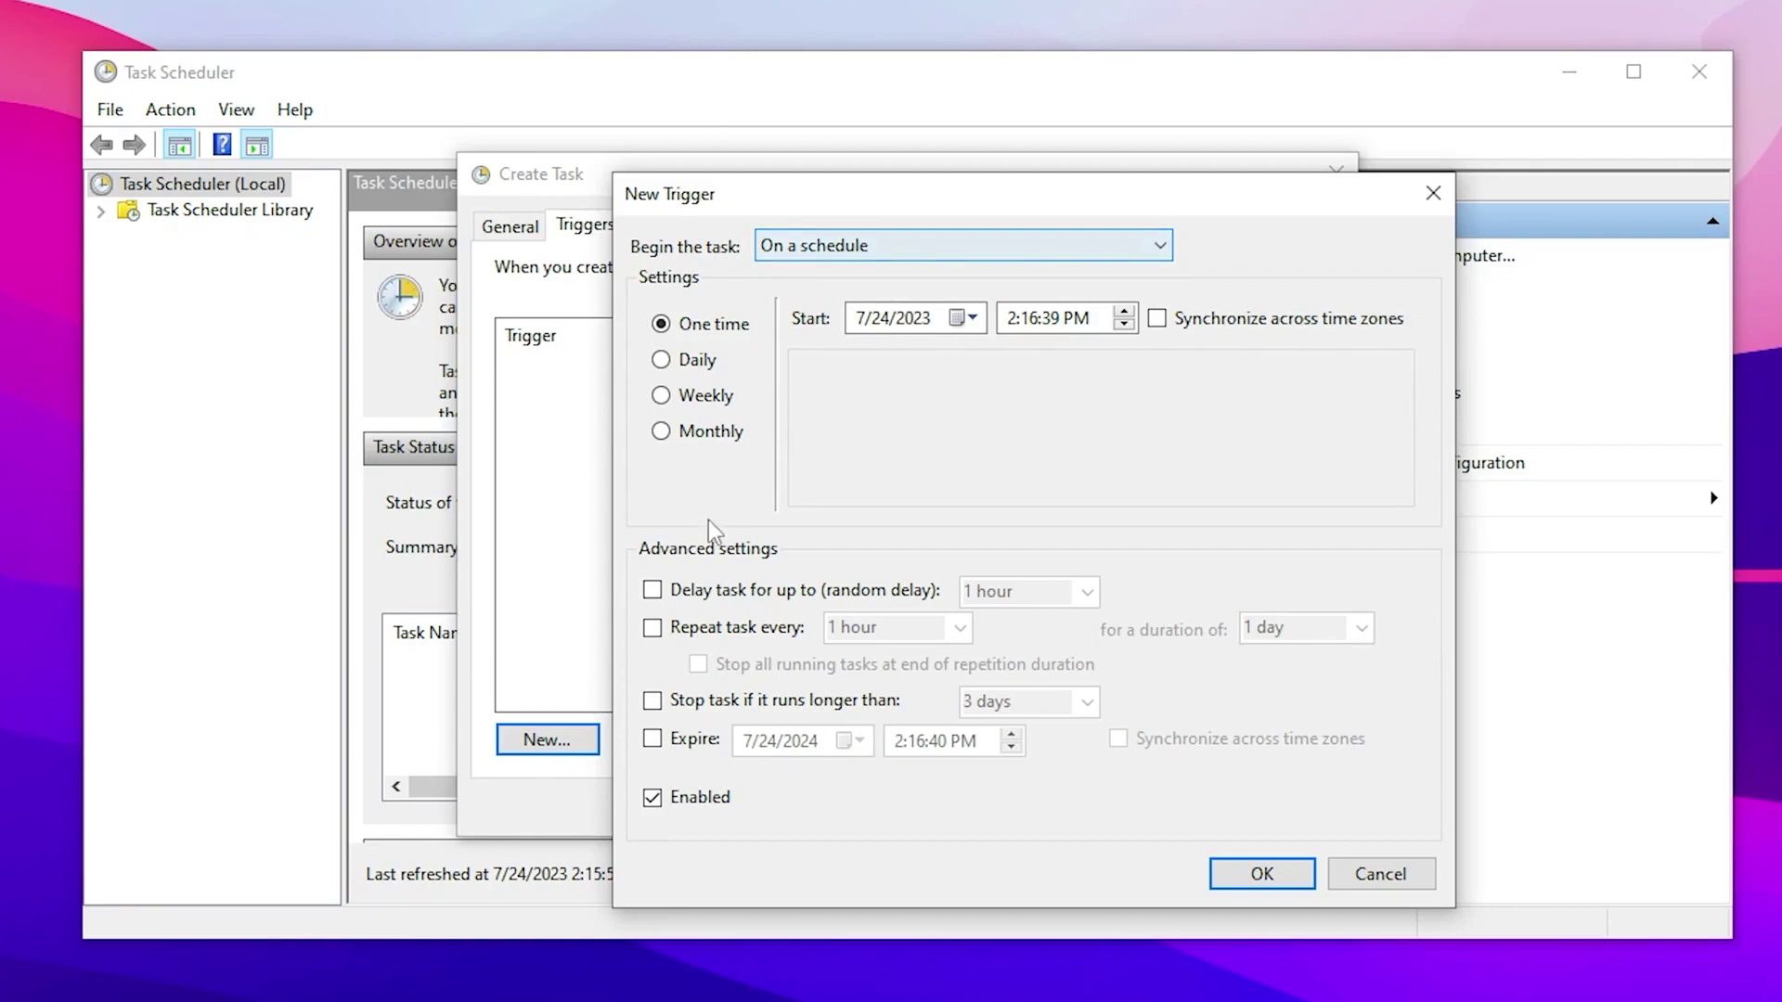
{"action": "left_click", "coordinate": [652, 628]}
{"action": "left_click", "coordinate": [960, 628]}
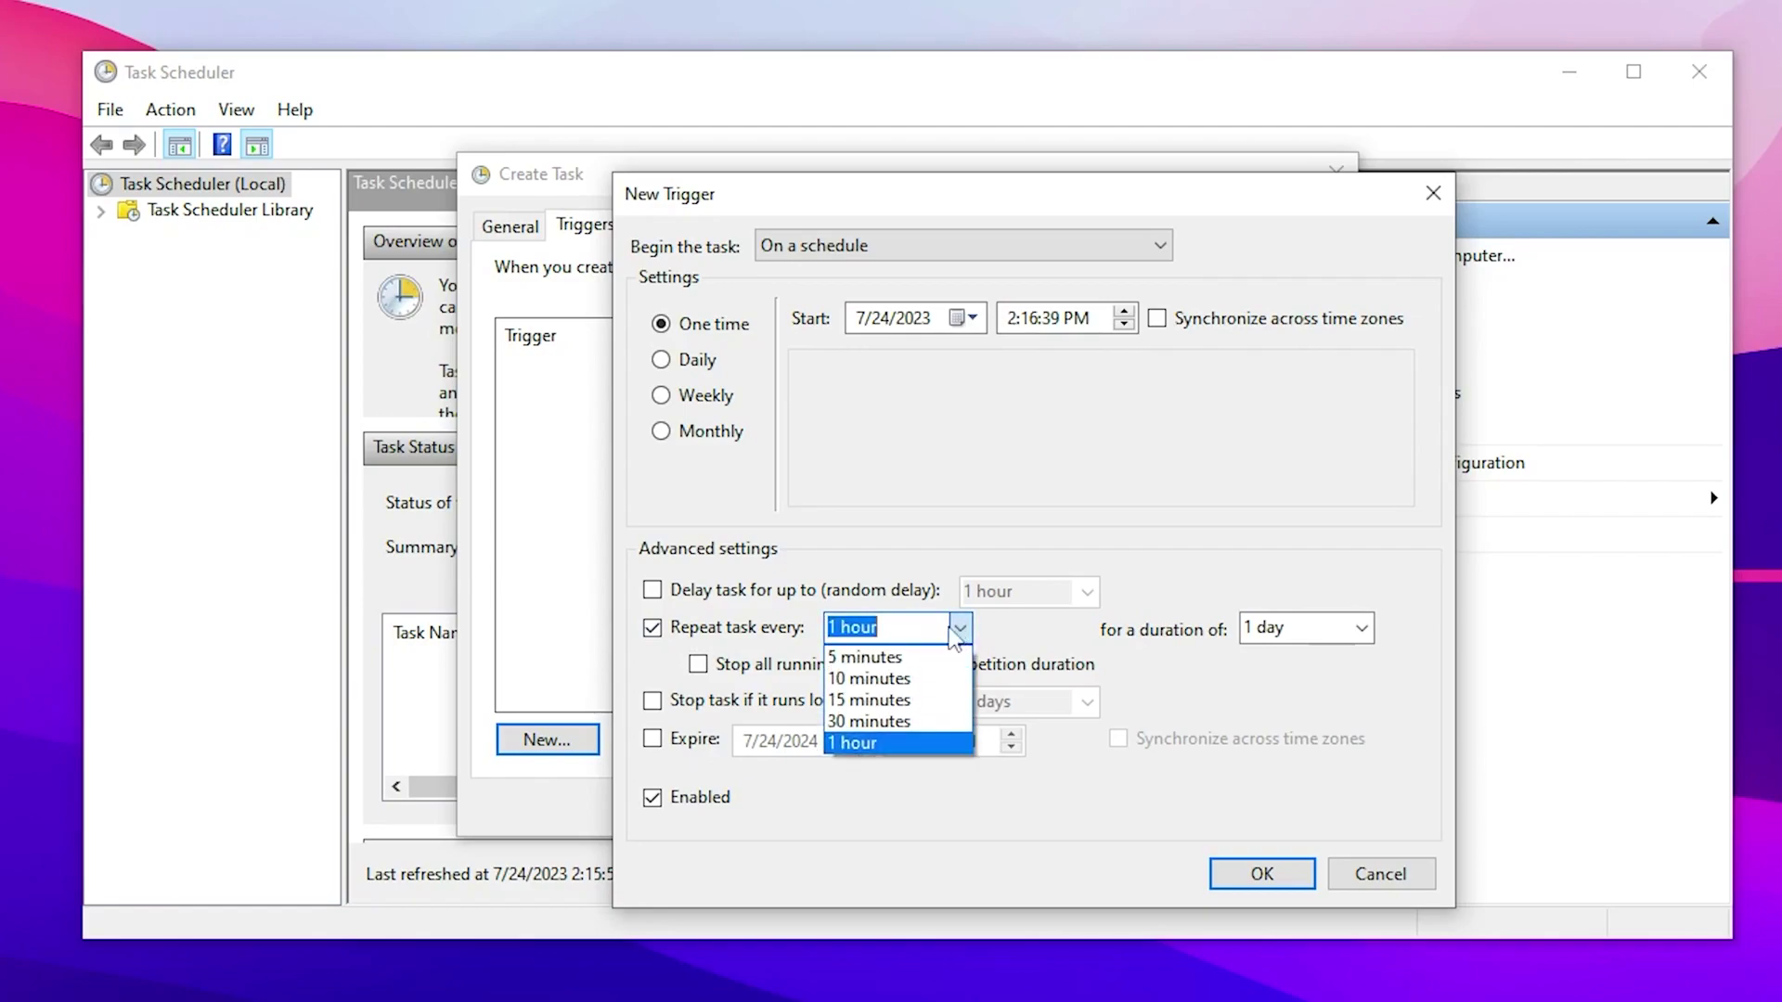
{"action": "left_click", "coordinate": [858, 652]}
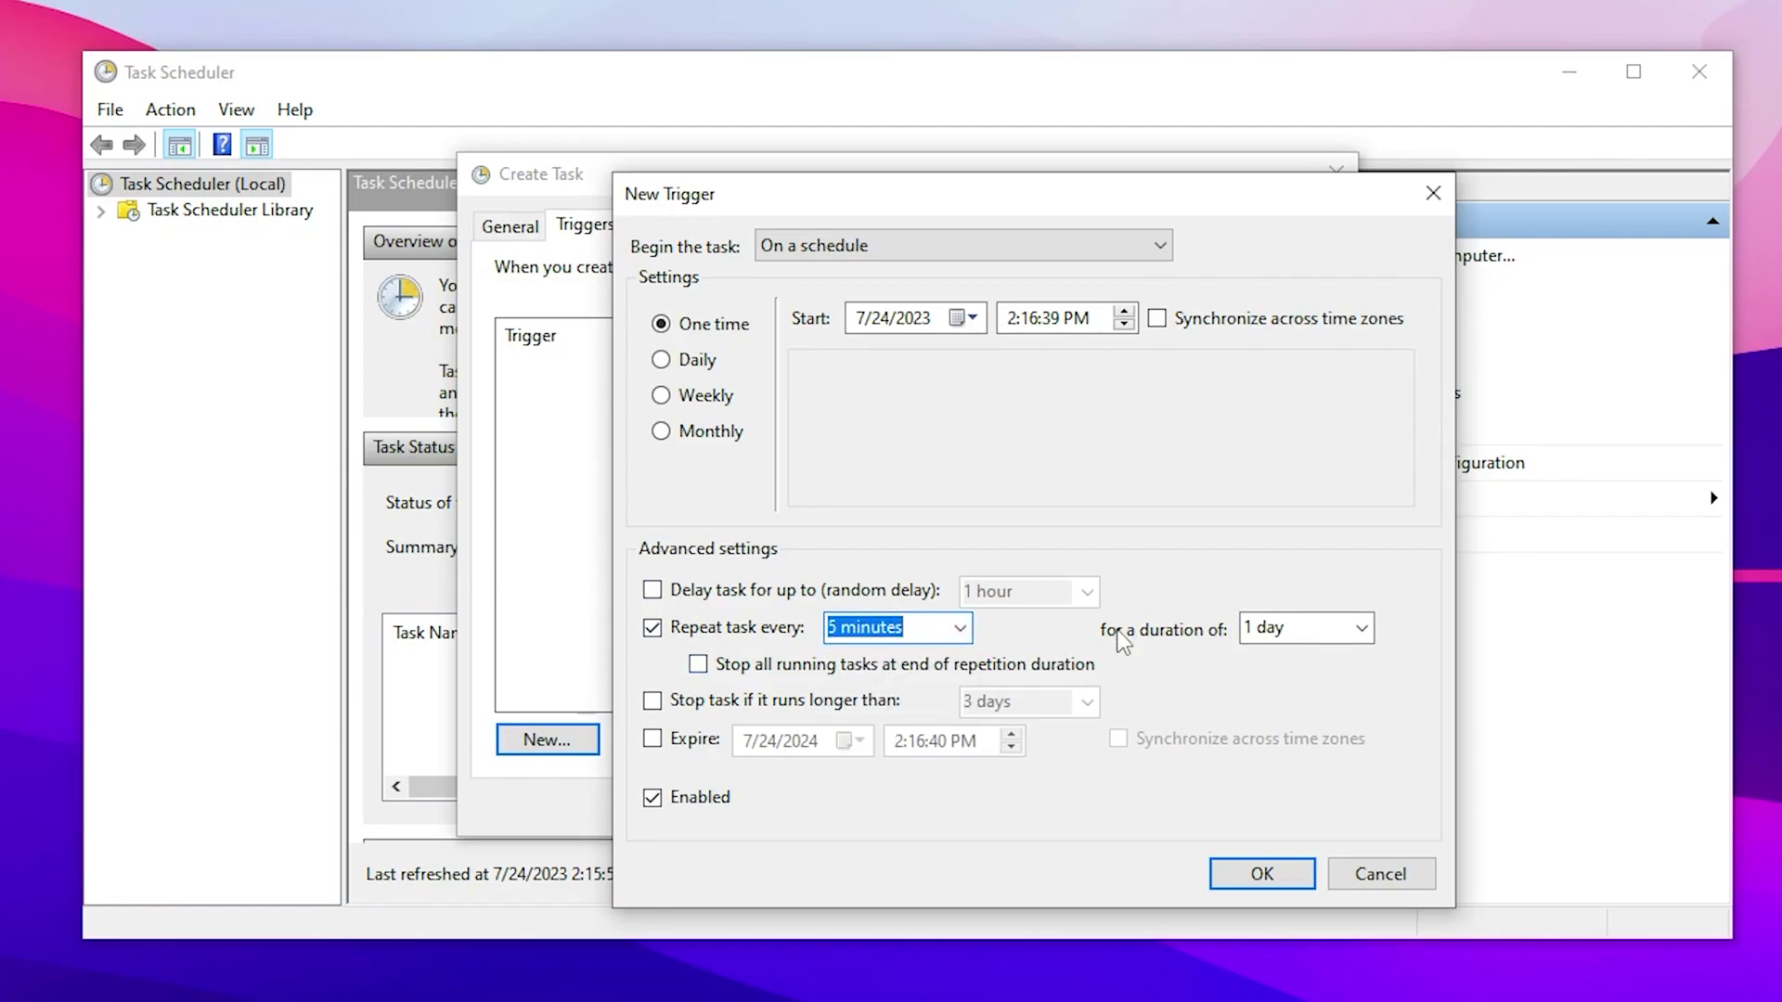
{"action": "left_click", "coordinate": [1360, 629]}
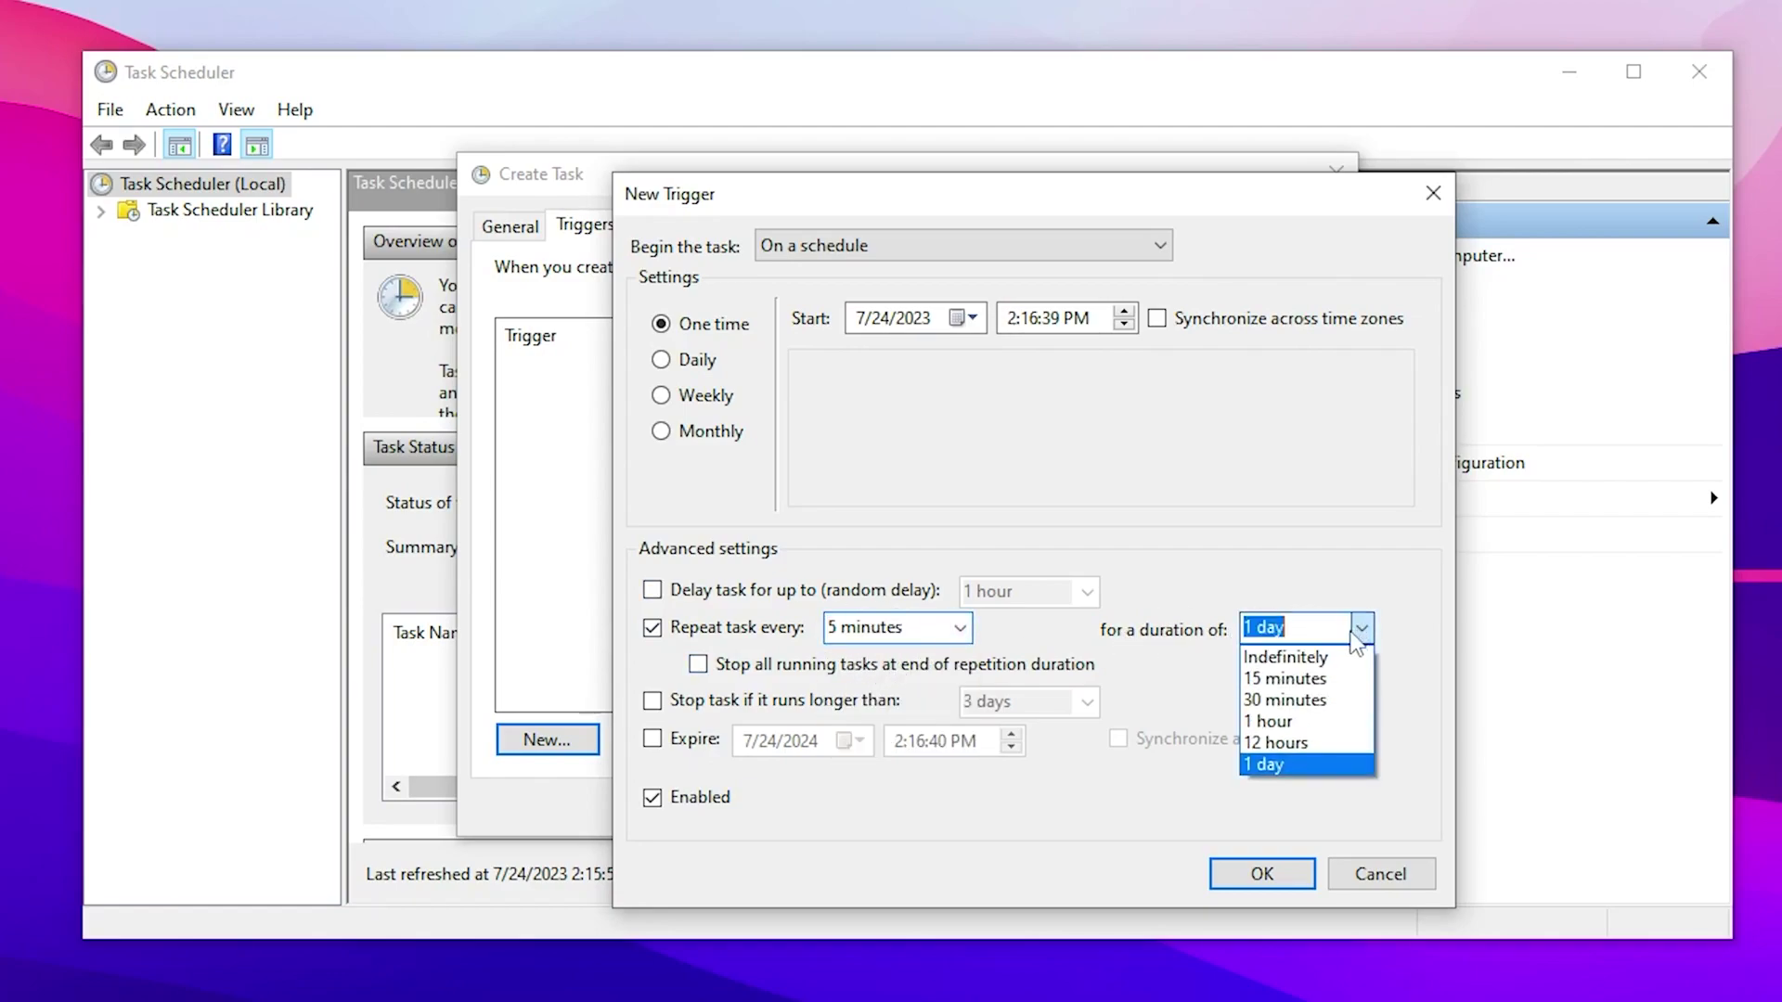
{"action": "left_click", "coordinate": [1330, 657]}
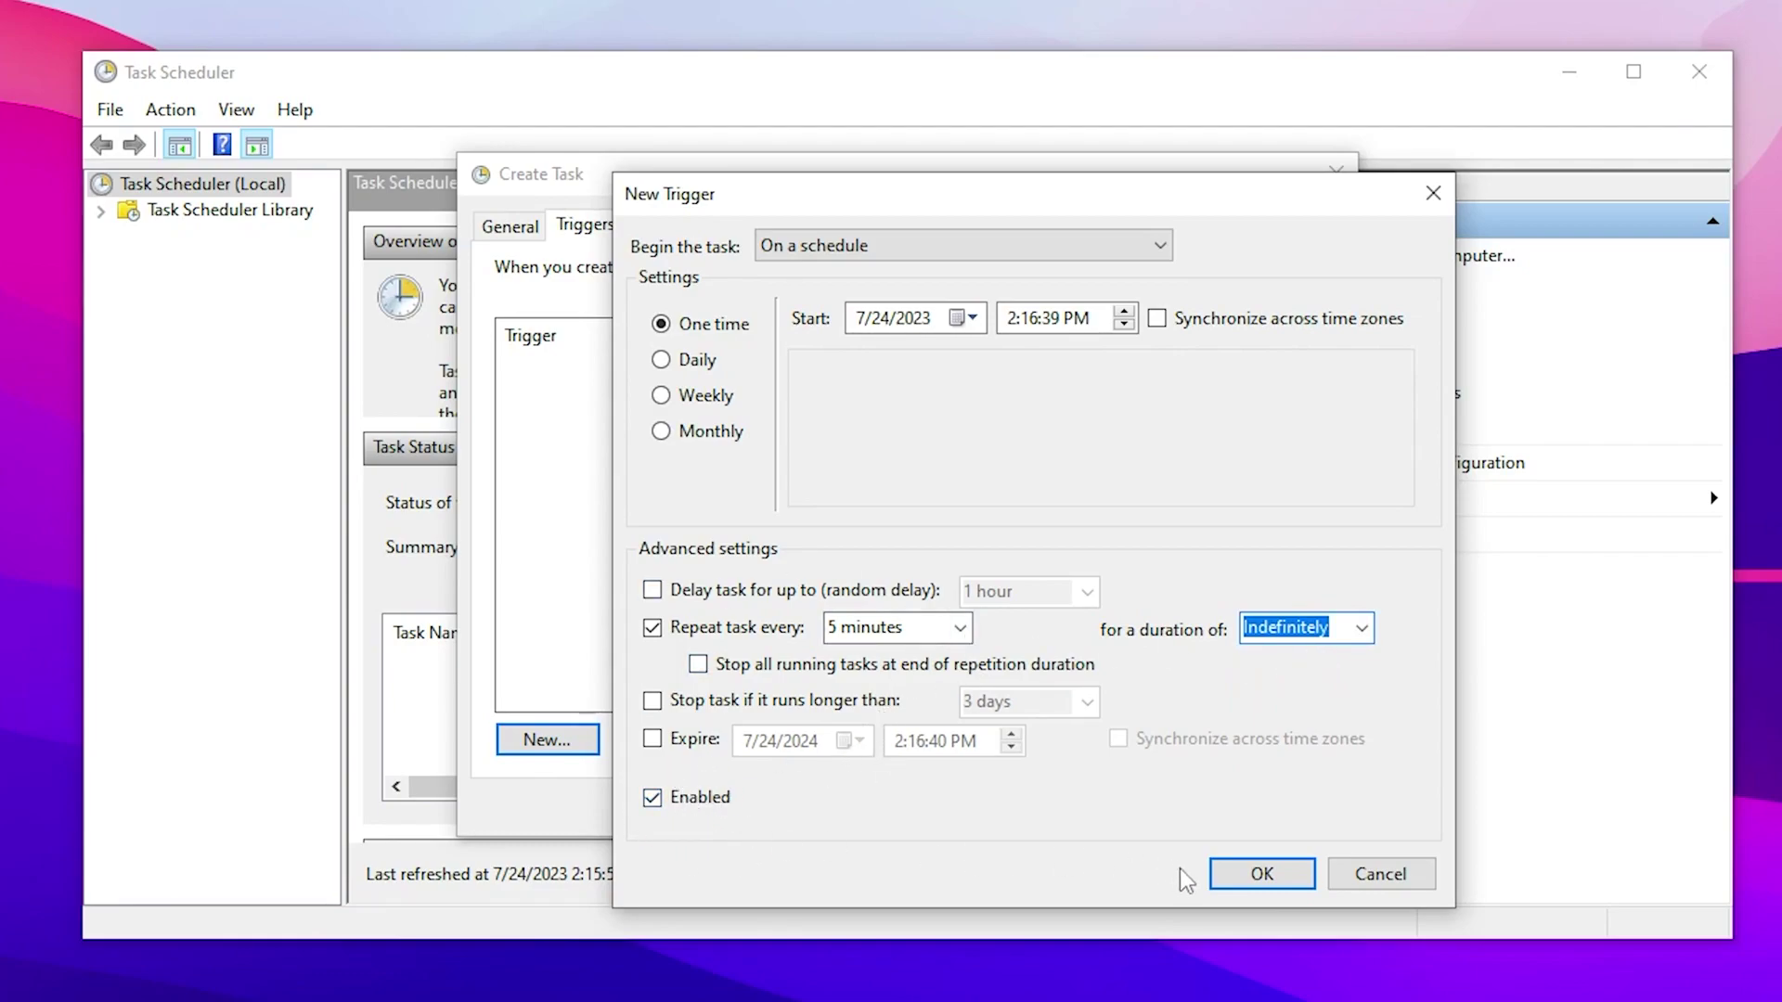
{"action": "left_click", "coordinate": [1258, 874]}
Add a start-a-program action for C:\ripex\EmptyStandbyList.exe and save the ripex task.
{"action": "left_click", "coordinate": [656, 228]}
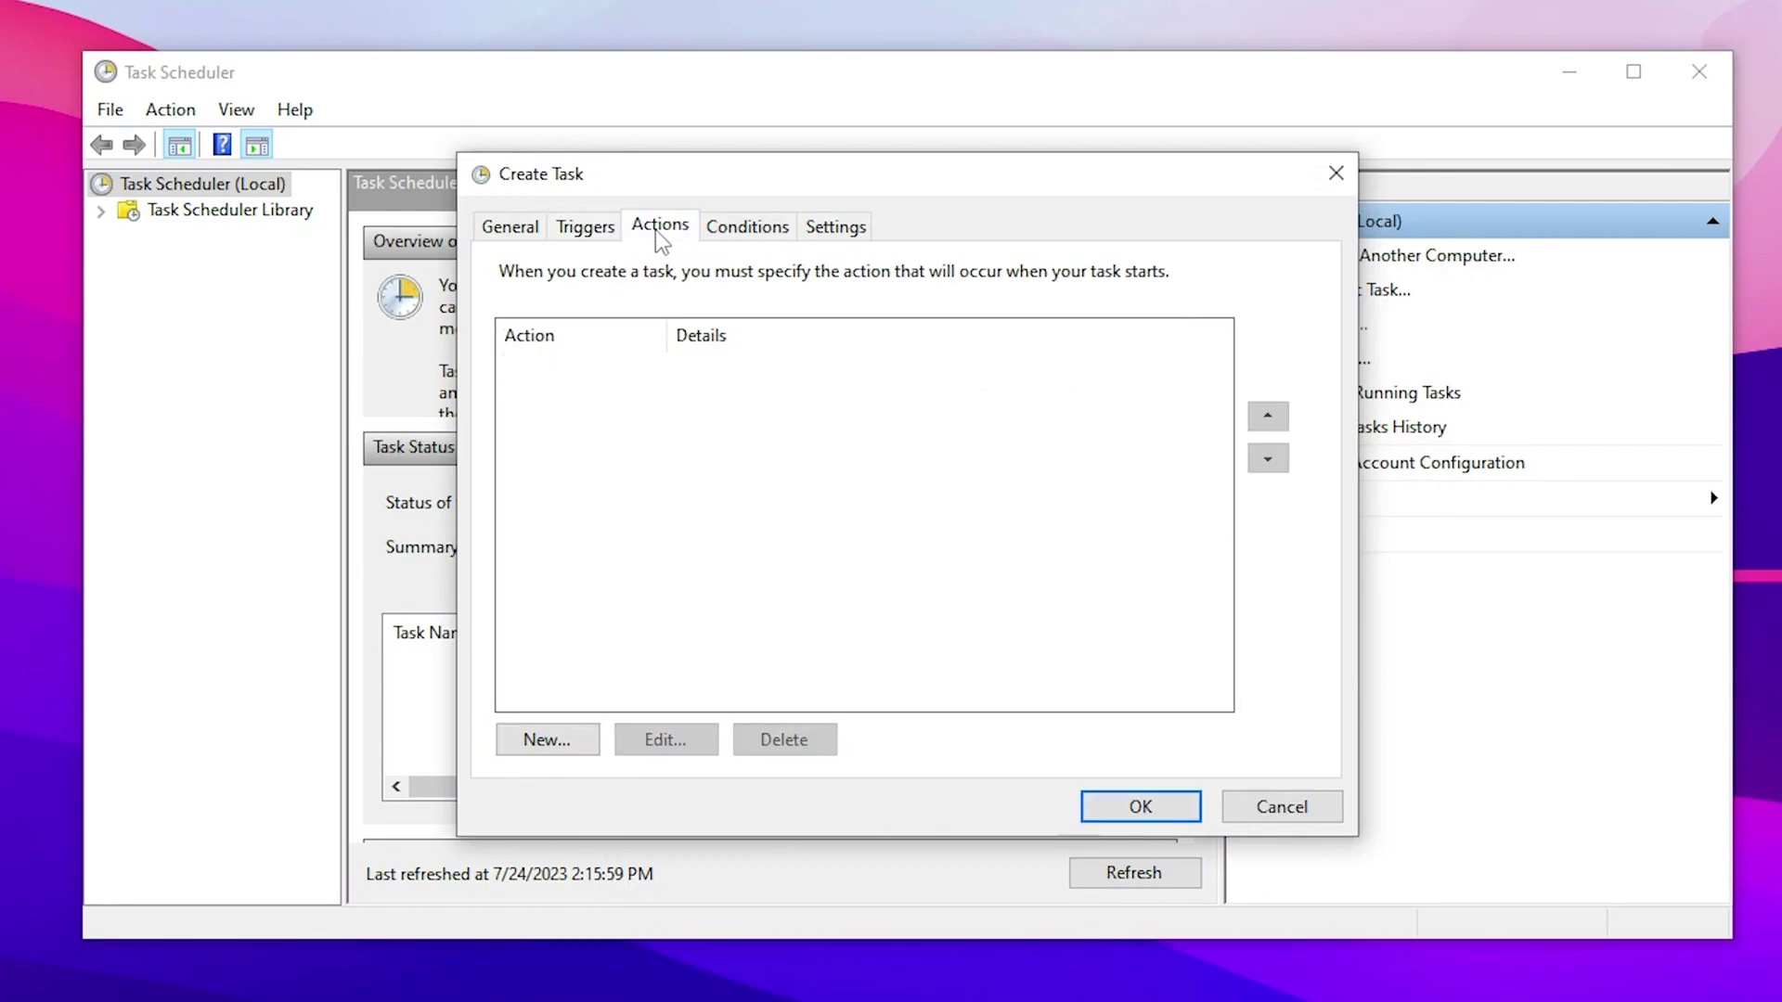
{"action": "left_click", "coordinate": [518, 743]}
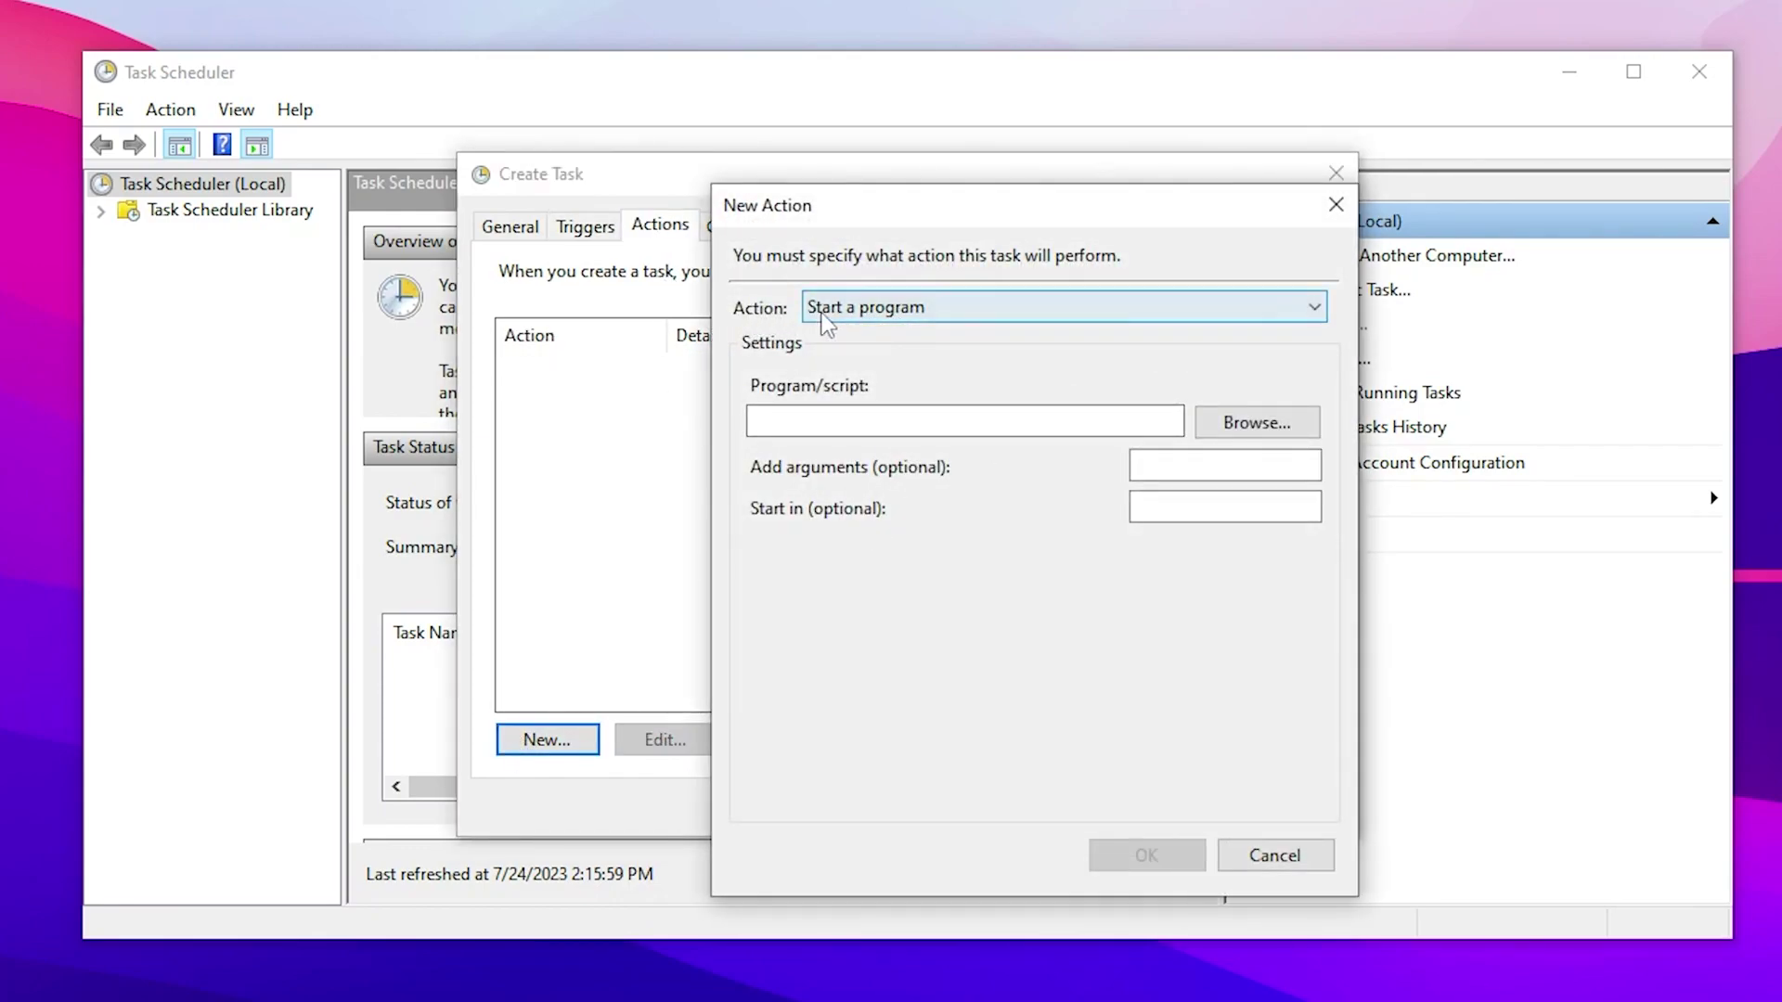
{"action": "left_click", "coordinate": [1264, 425]}
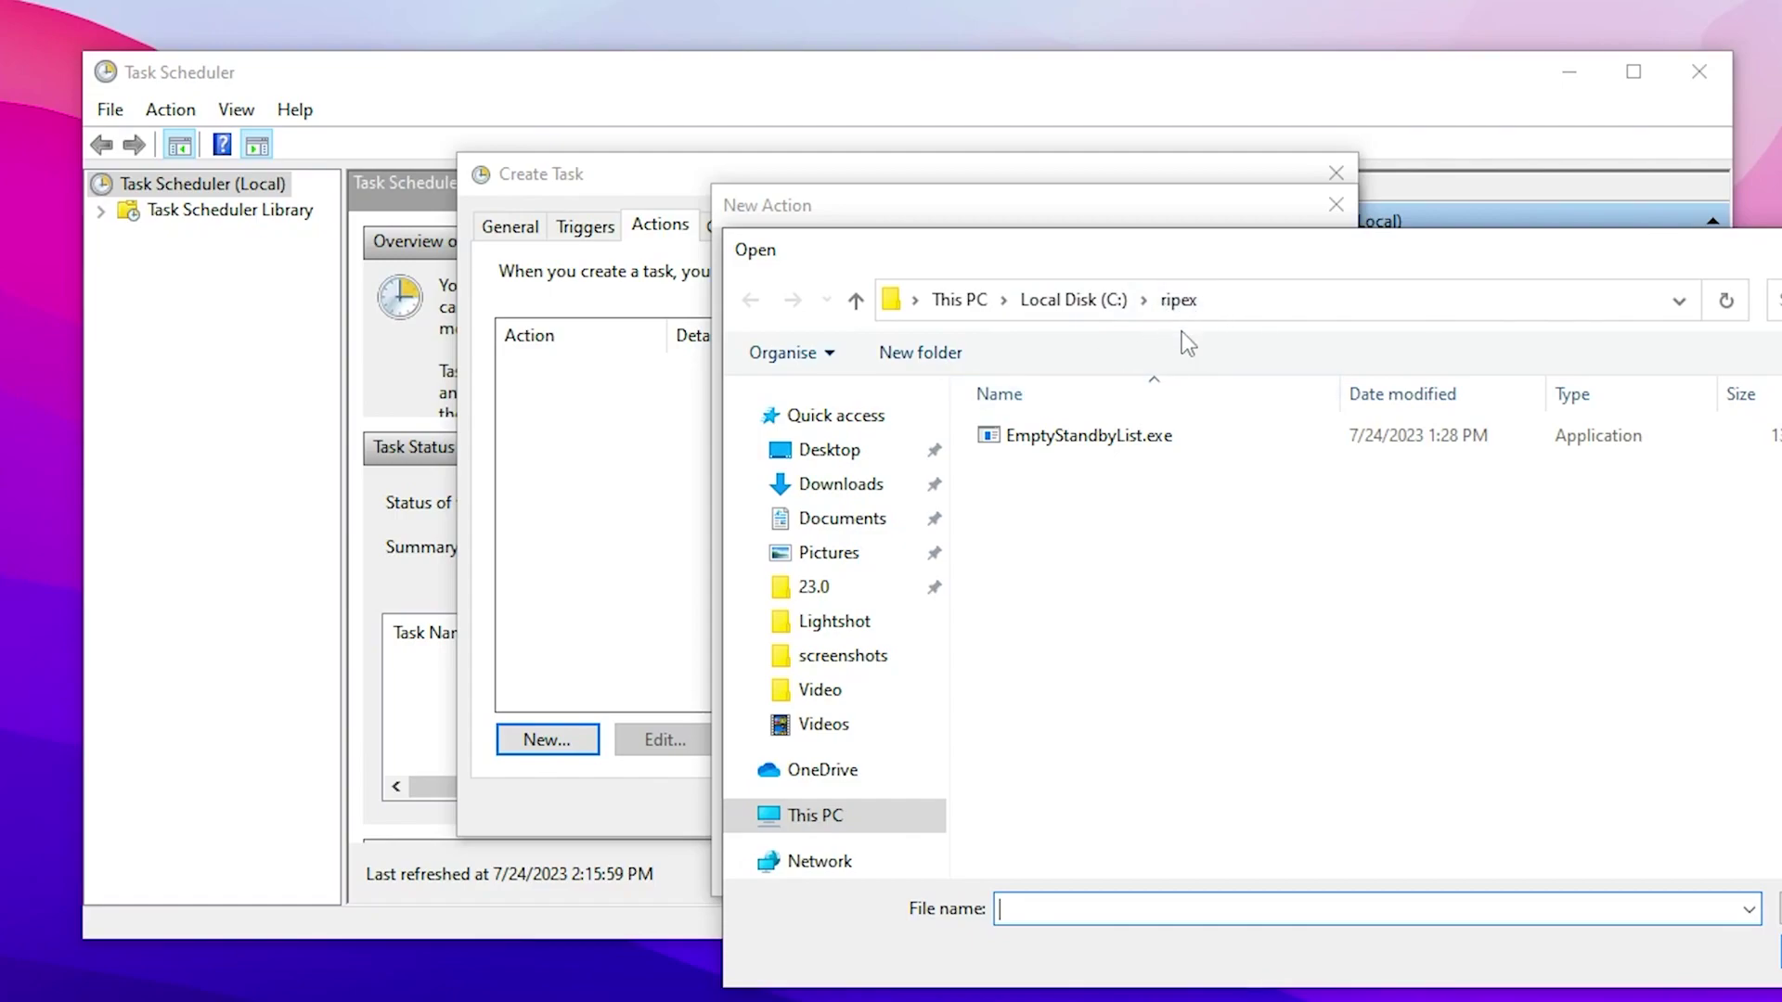
{"action": "left_click", "coordinate": [1063, 443]}
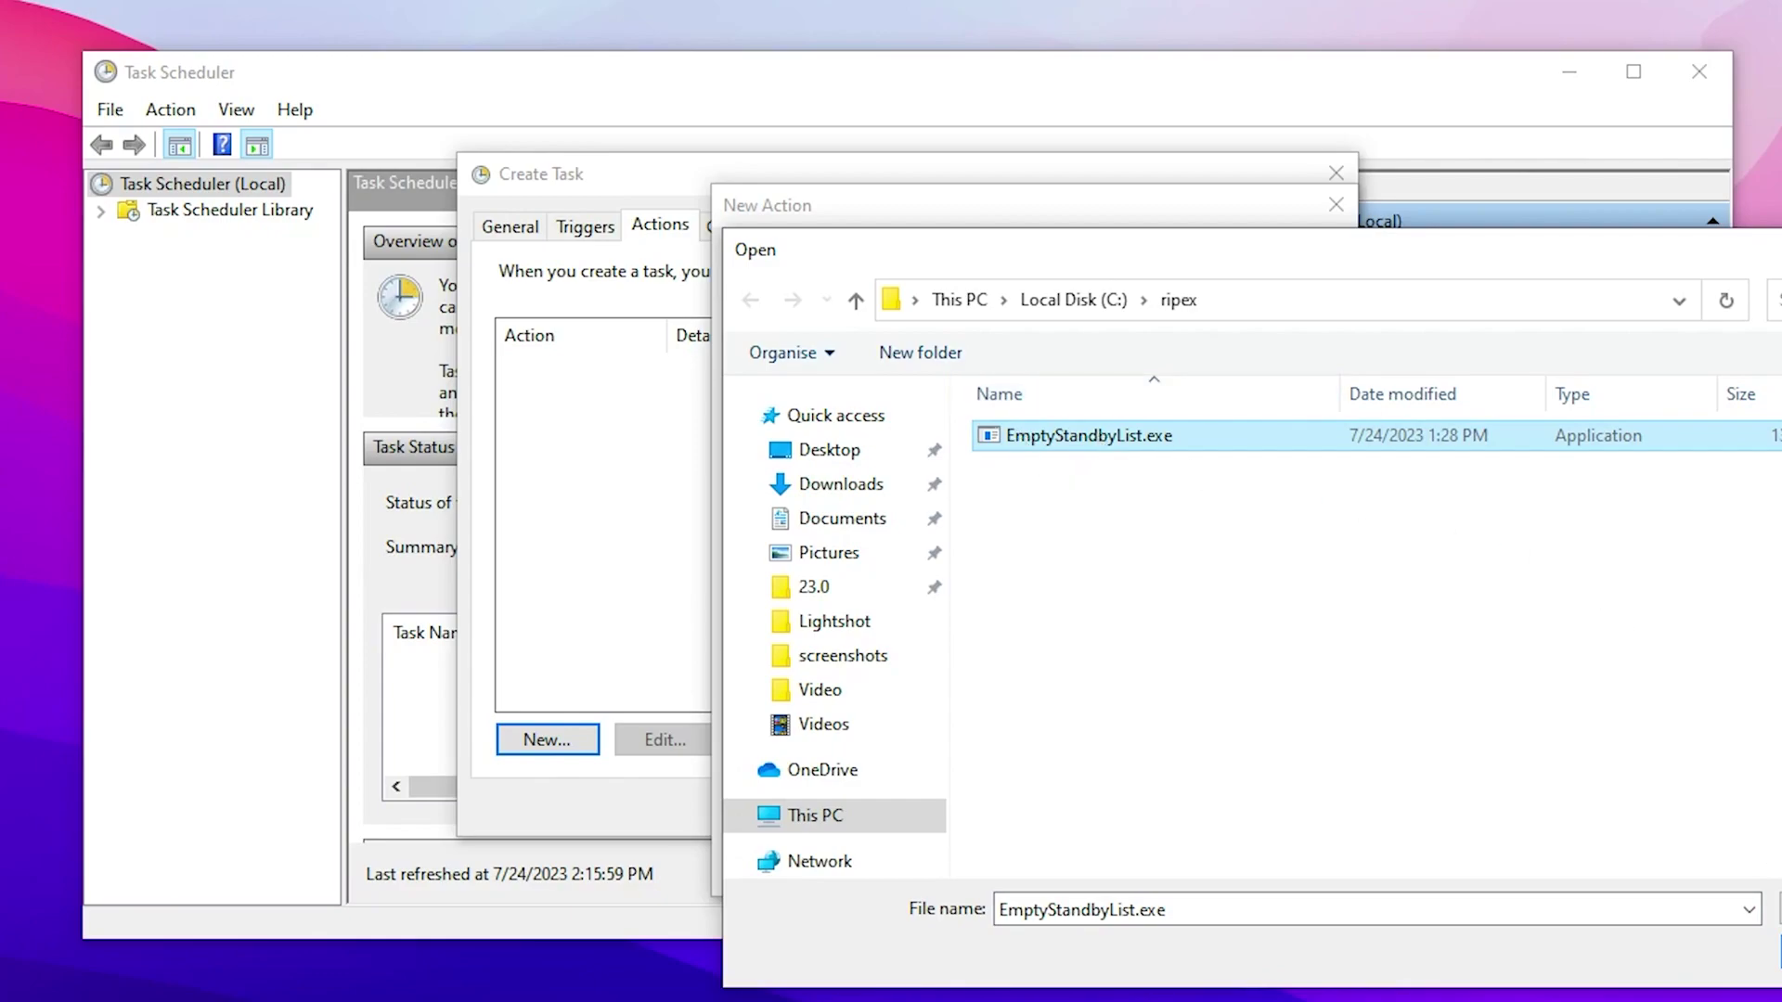
{"action": "key", "text": "Return"}
{"action": "left_click", "coordinate": [1161, 862]}
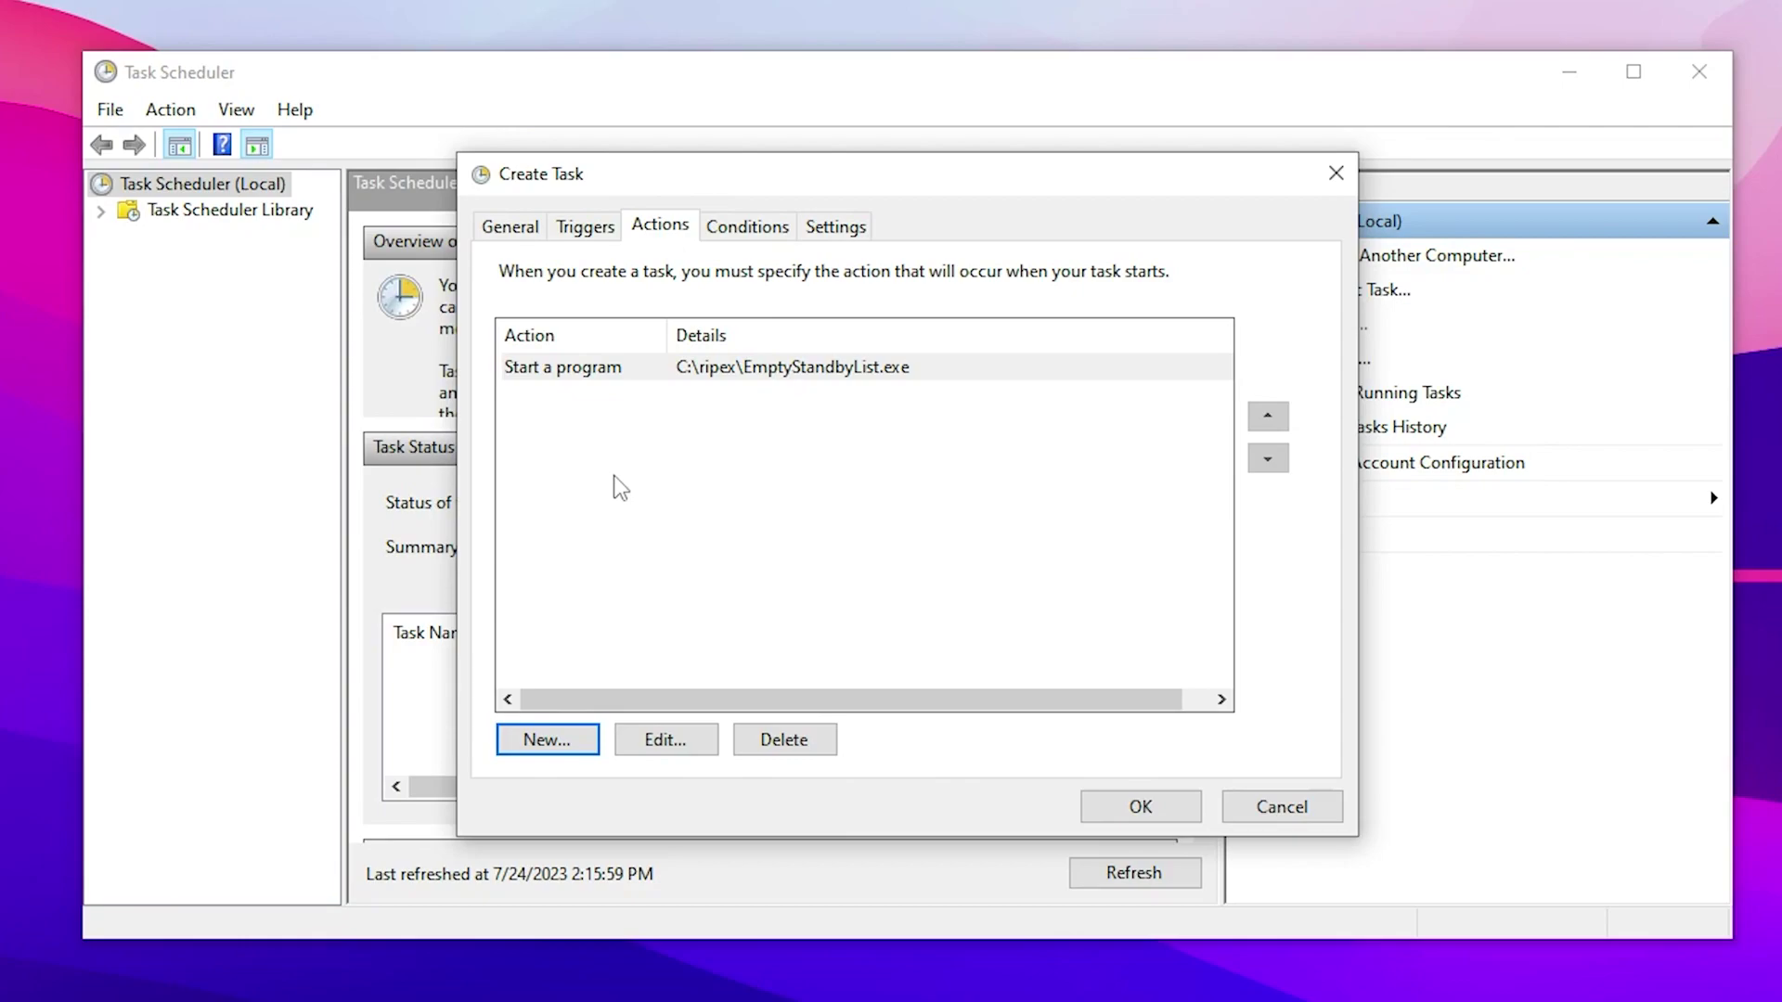
{"action": "left_click", "coordinate": [1139, 803]}
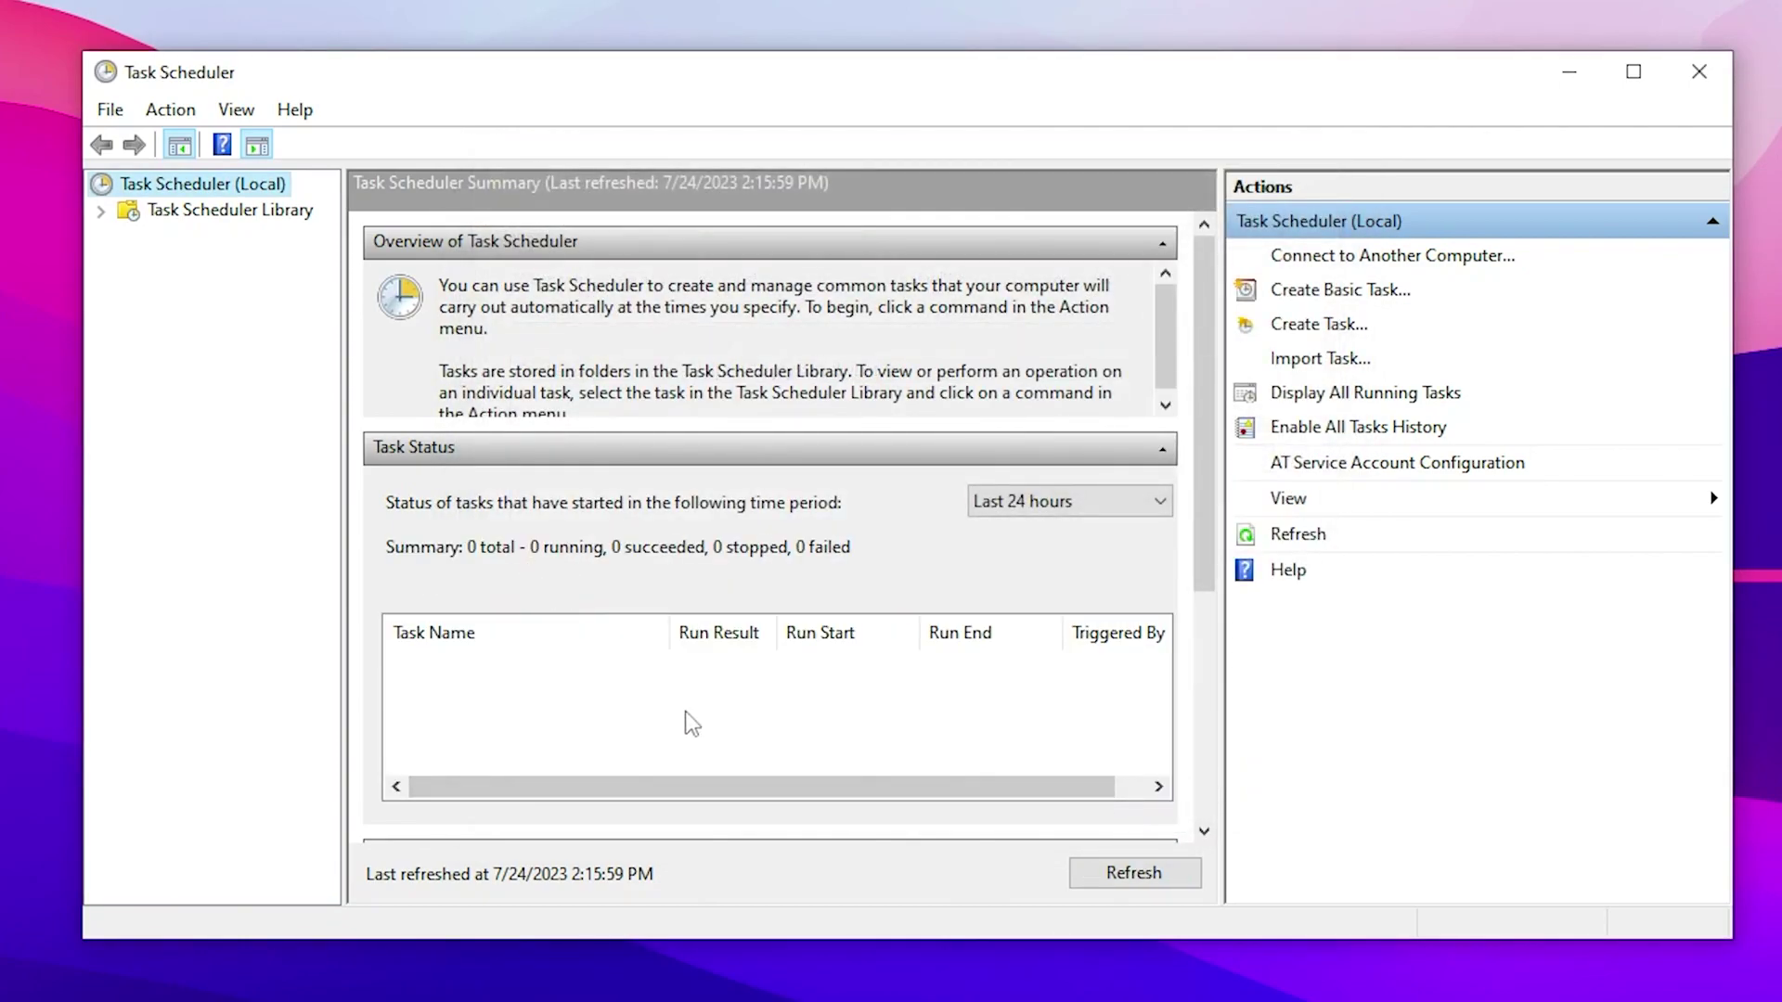
Confirm ripex in the Task Scheduler Library shows its 5-minute indefinite trigger, then close Task Scheduler.
{"action": "left_click", "coordinate": [199, 211]}
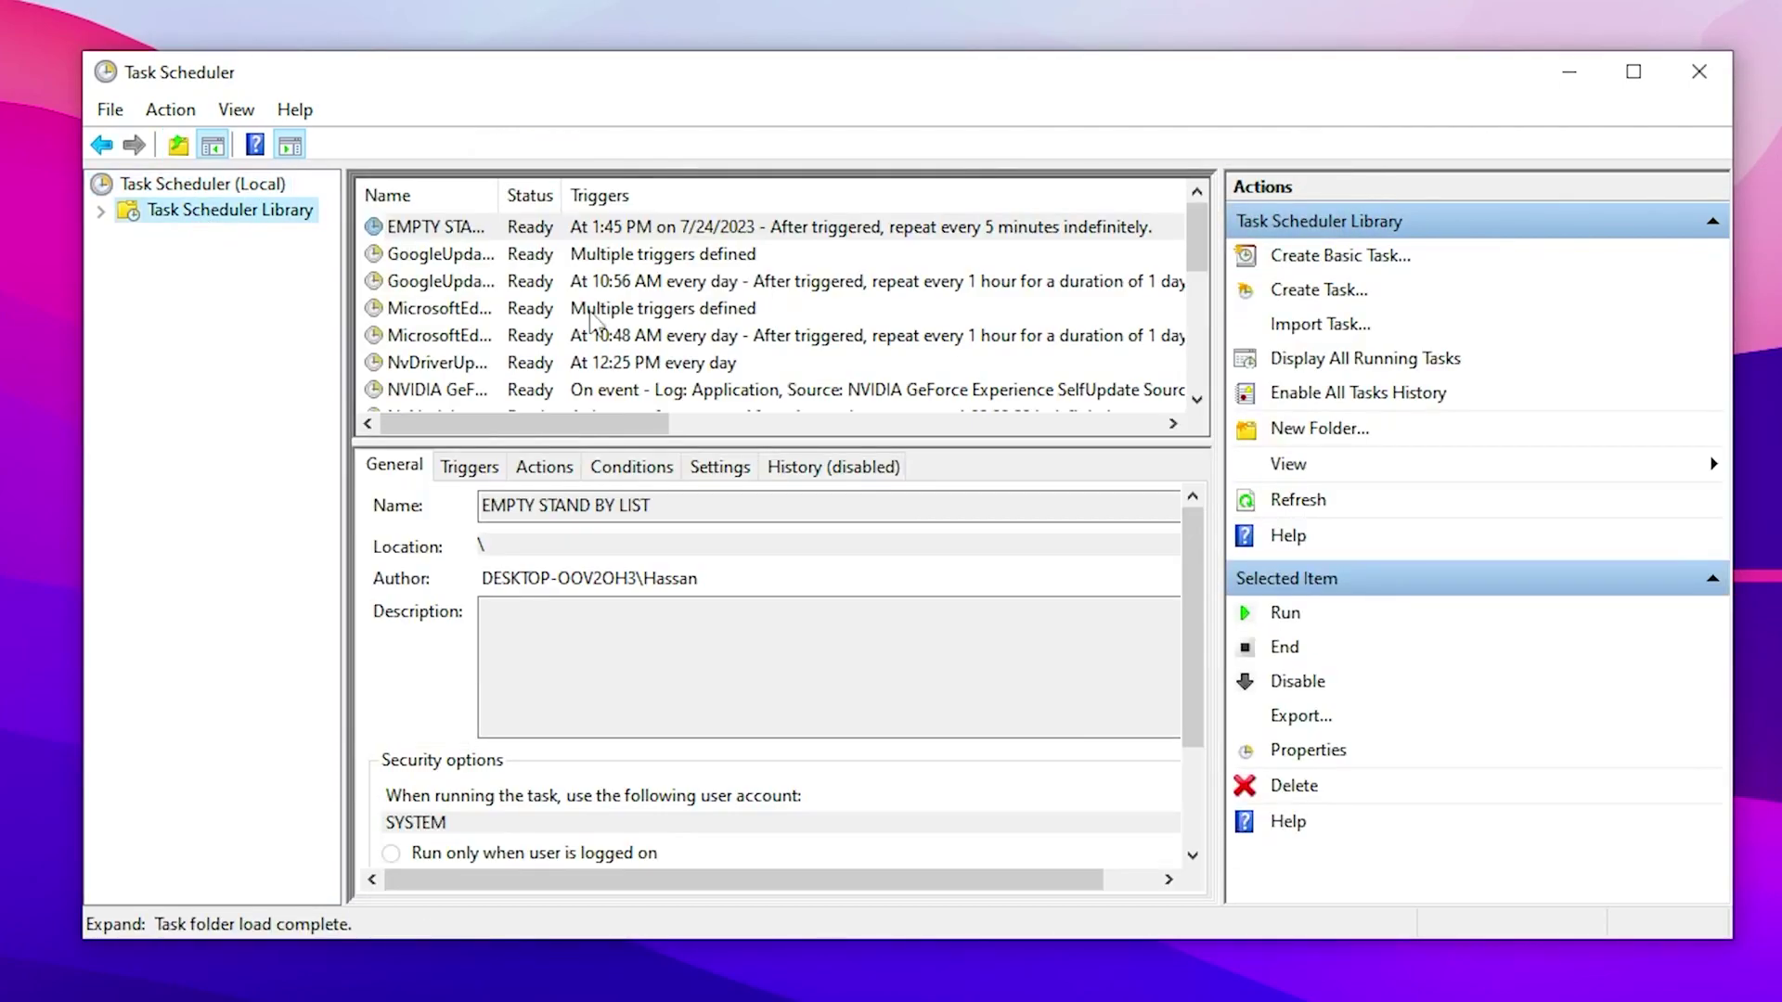
{"action": "scroll", "coordinate": [448, 246], "scroll_direction": "down", "scroll_amount": 4}
{"action": "left_click", "coordinate": [474, 332]}
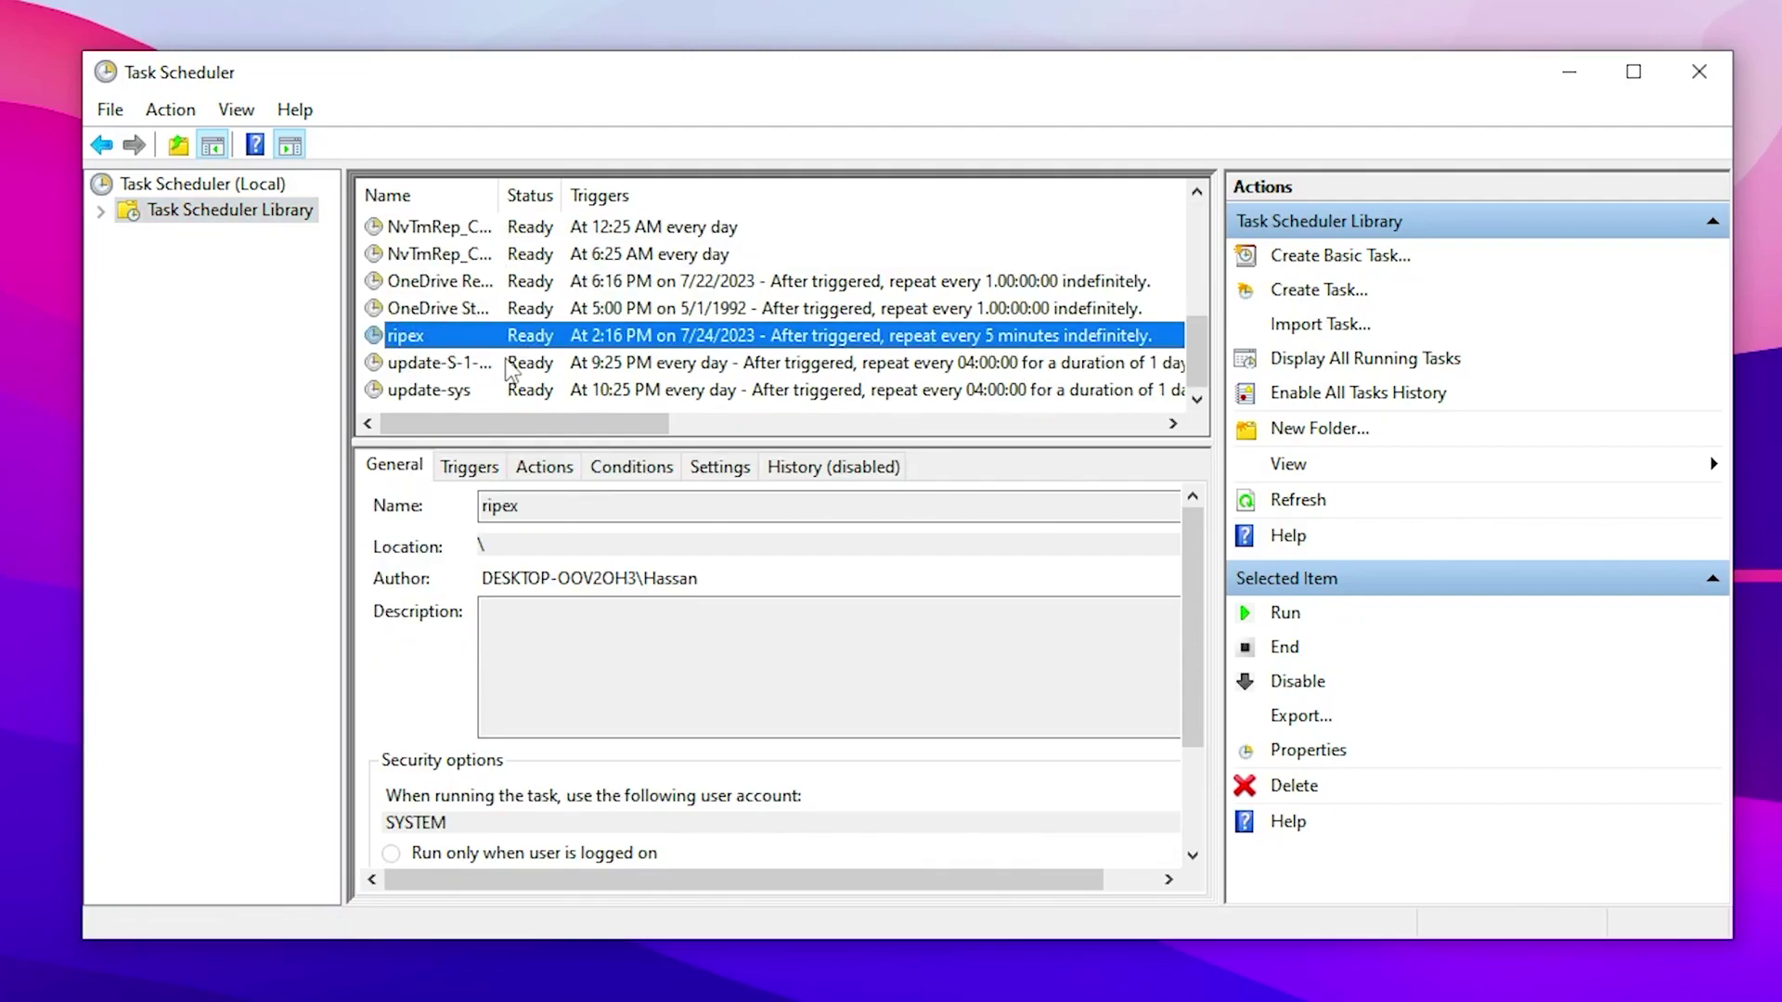
{"action": "left_click", "coordinate": [1697, 58]}
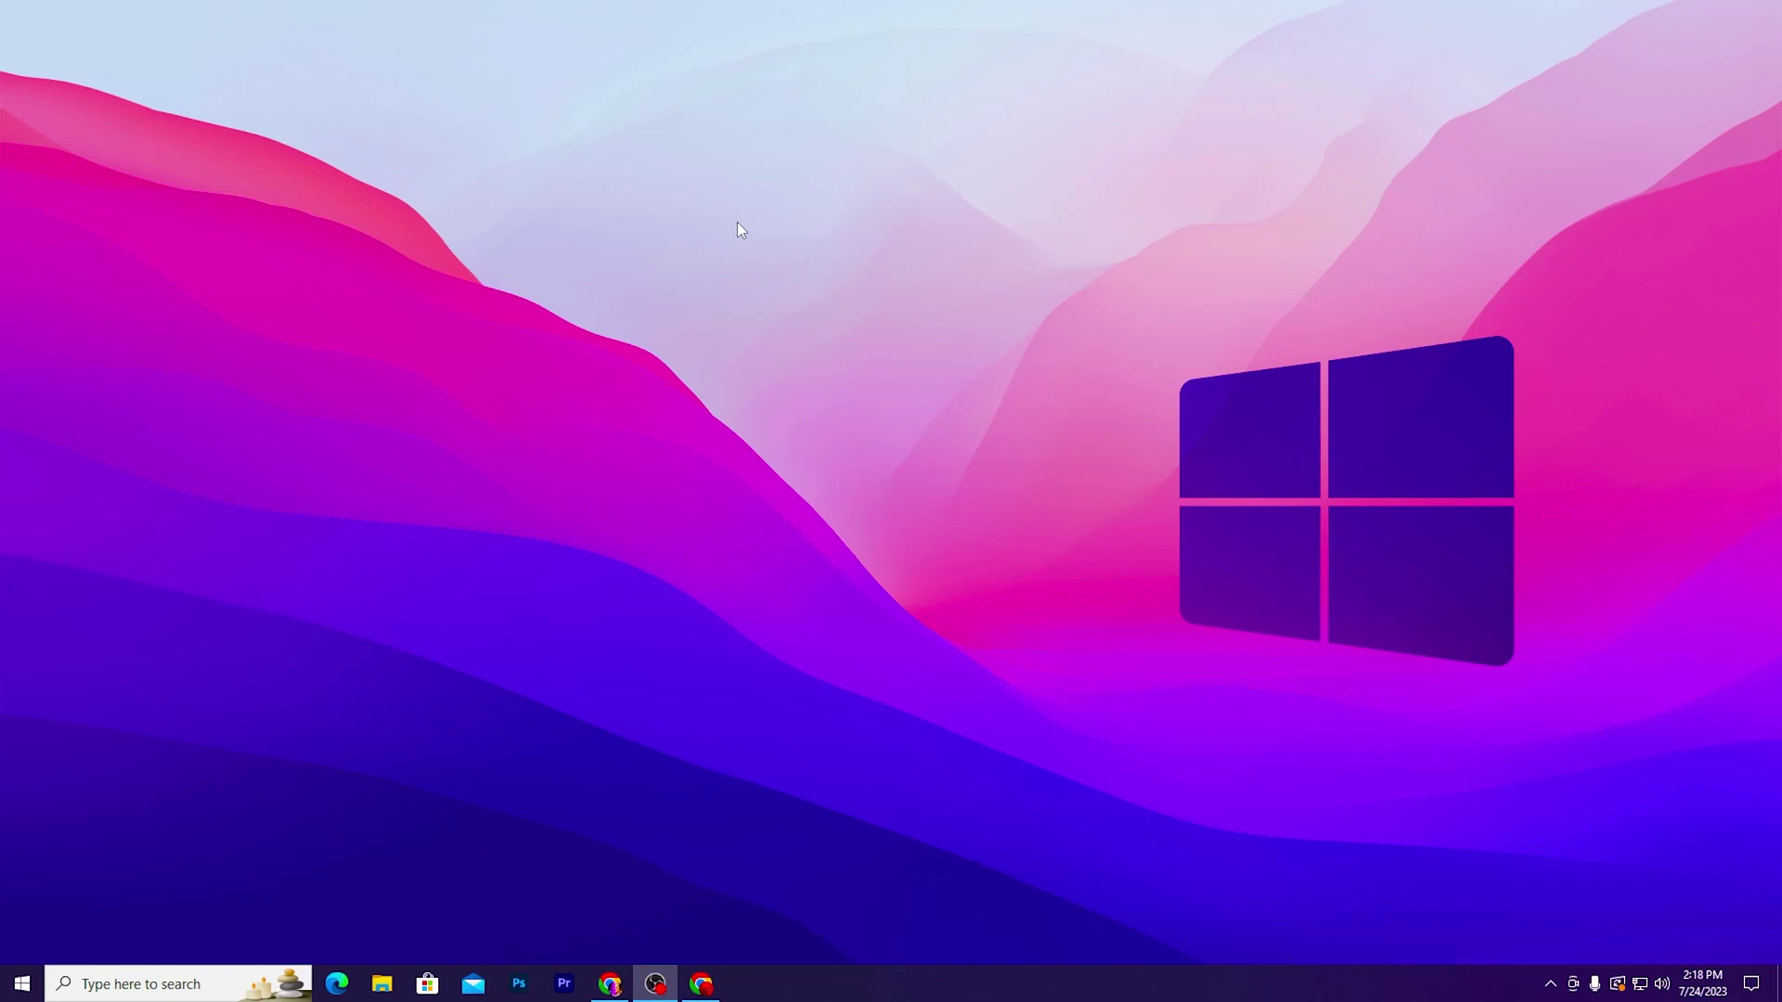
Turn off opening Xbox Game Bar with the controller button in Gaming settings, then view Game Mode.
{"action": "left_click", "coordinate": [22, 982]}
{"action": "left_click", "coordinate": [19, 883]}
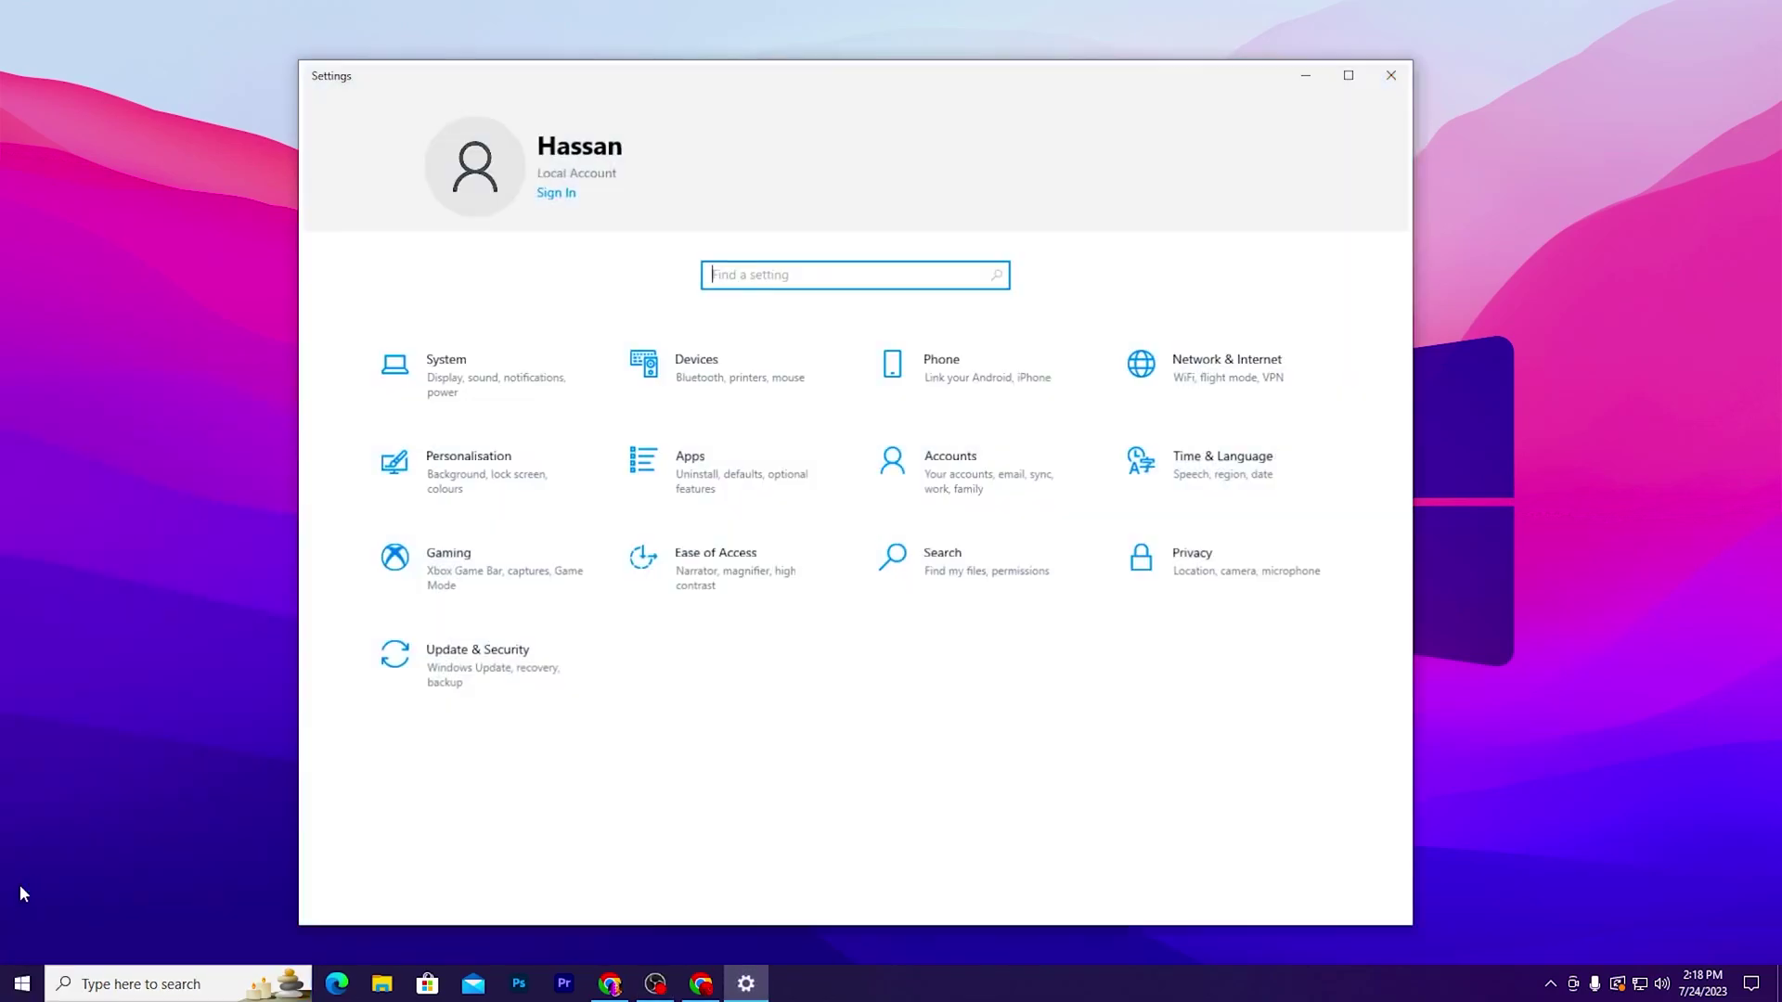
{"action": "left_click", "coordinate": [427, 570]}
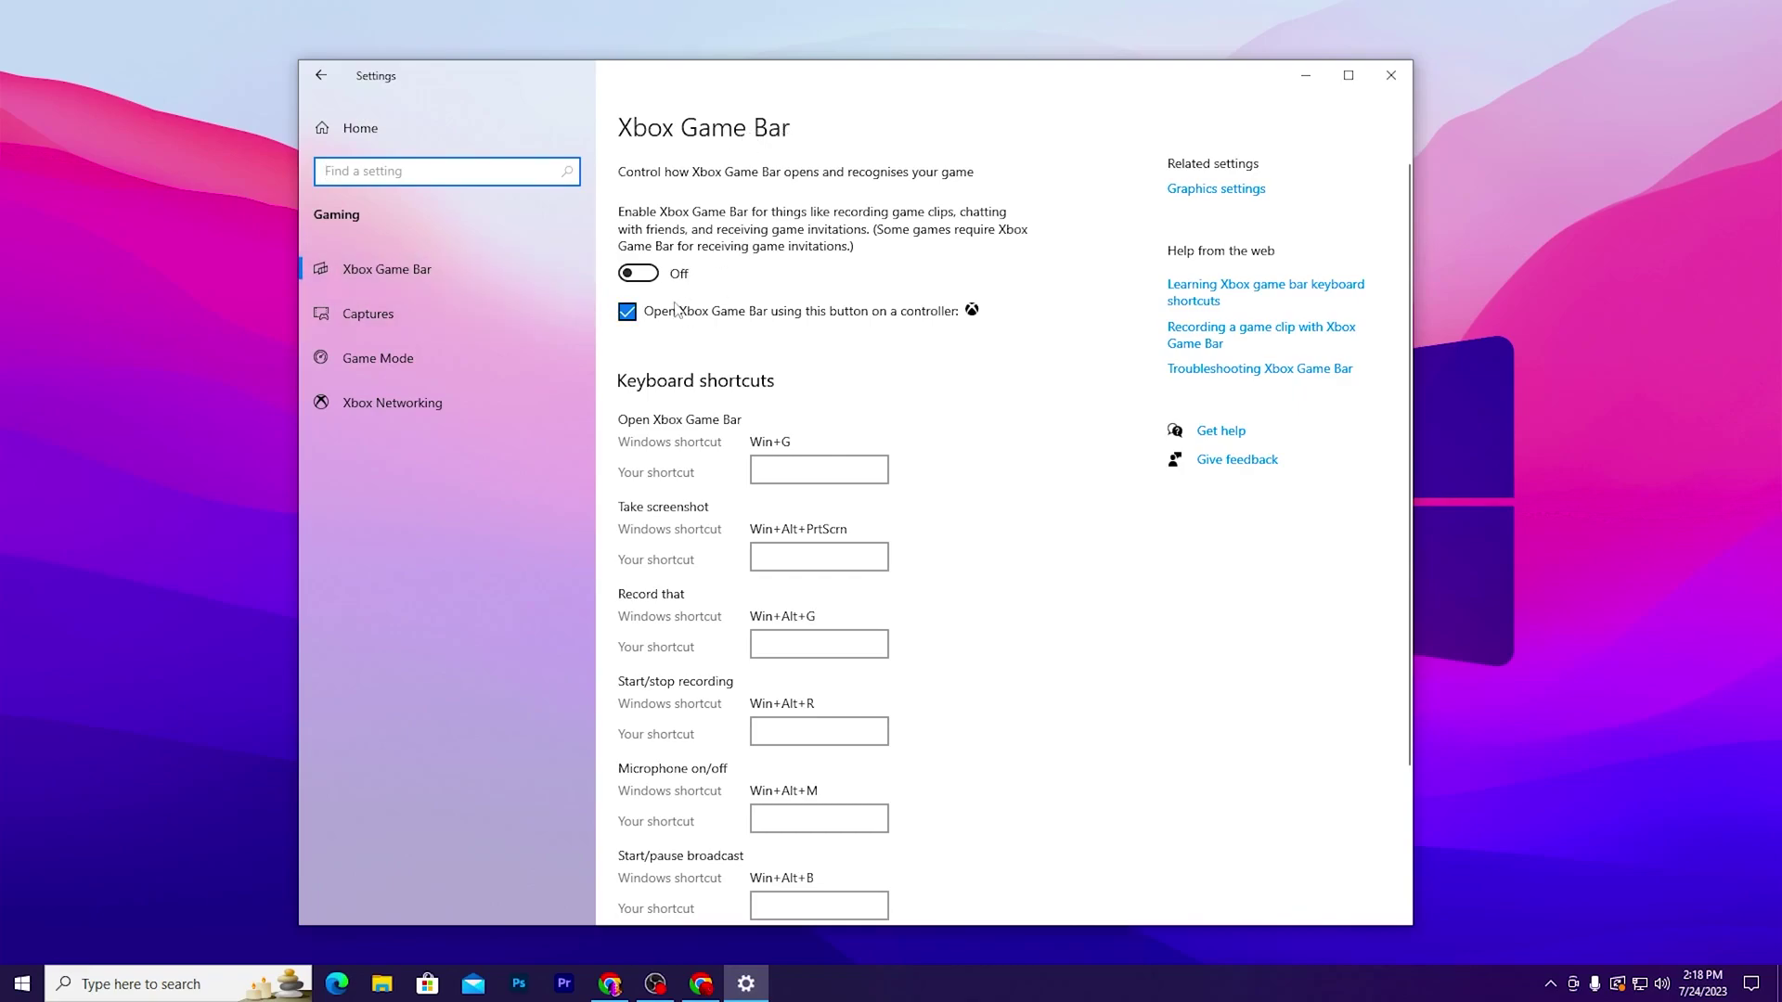
{"action": "left_click", "coordinate": [629, 311]}
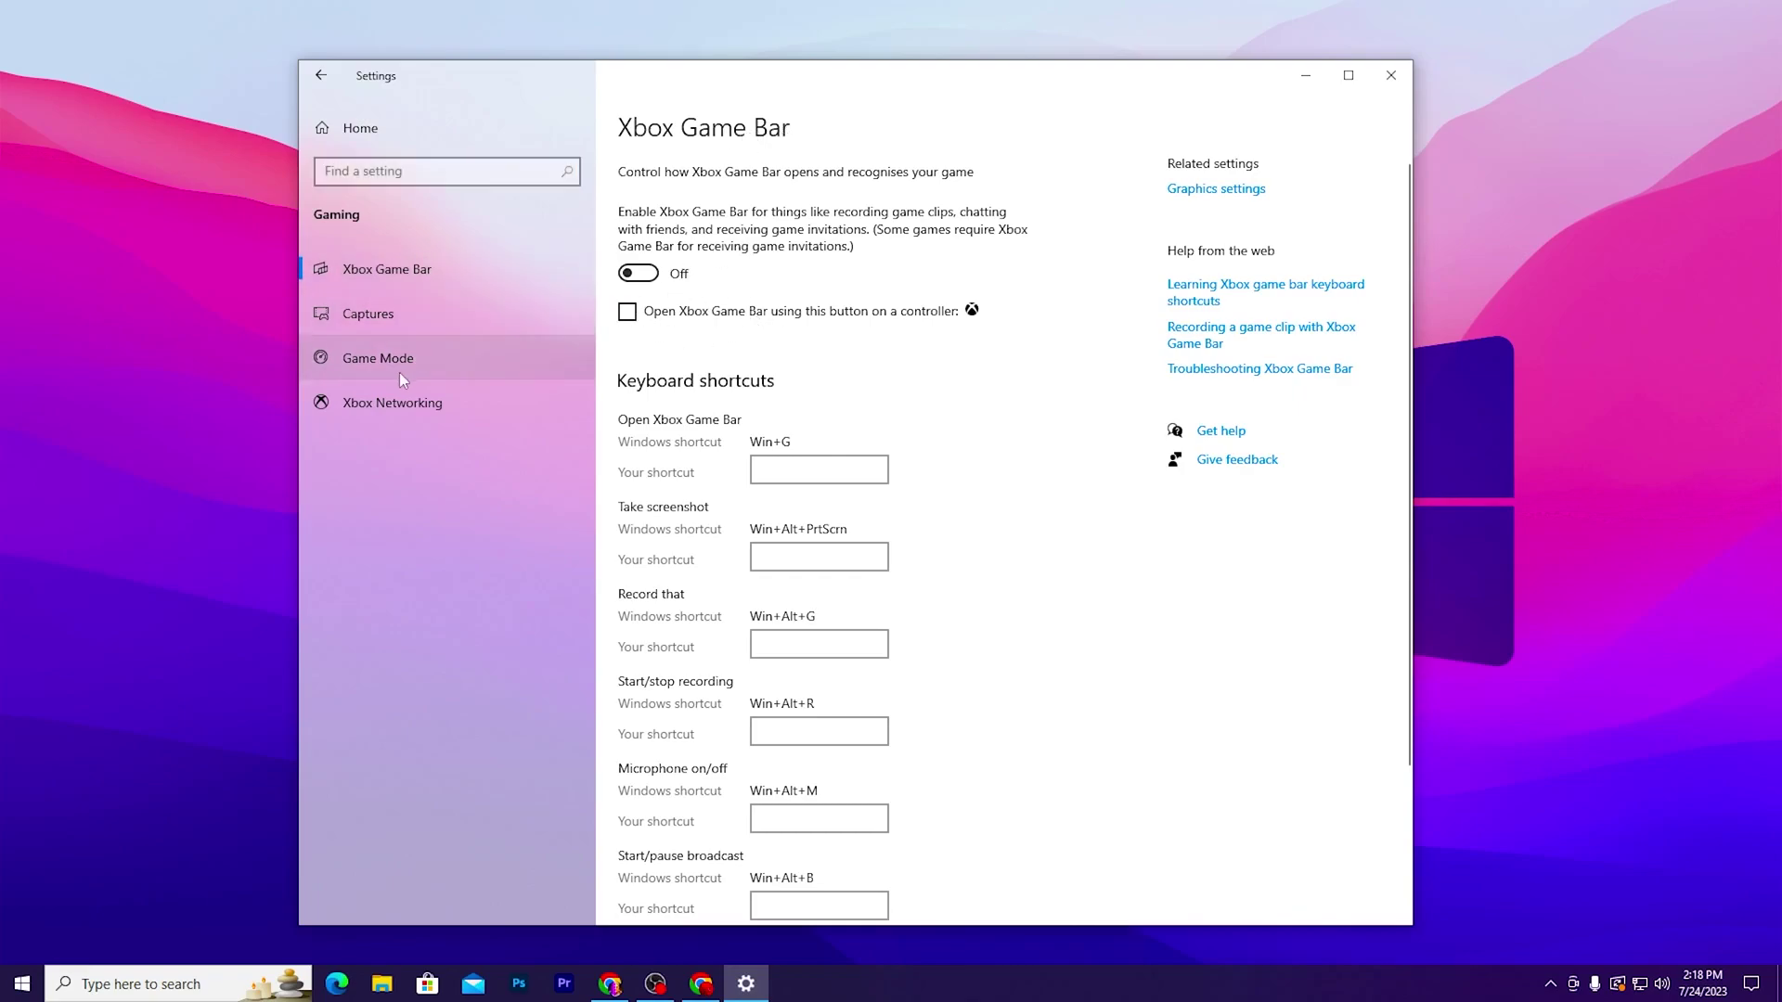
{"action": "left_click", "coordinate": [366, 361]}
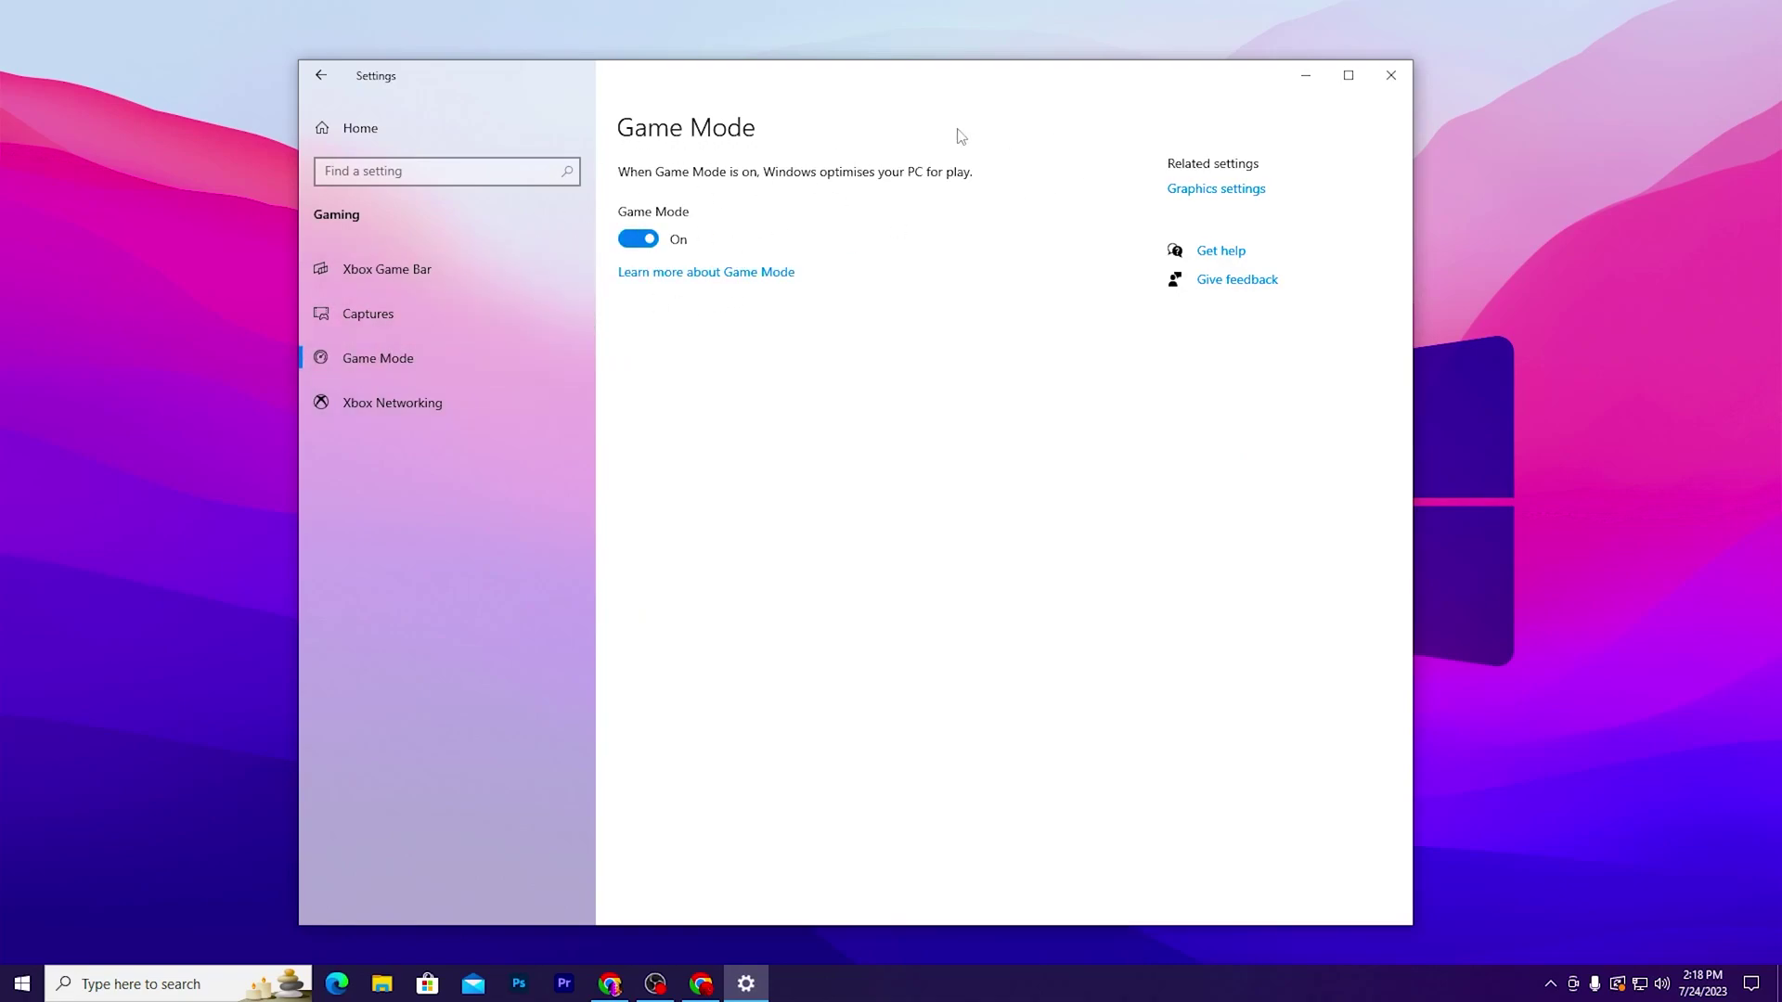
Add FortniteClient-Win64-Shipping.exe to Graphics settings and save its preference as High performance.
{"action": "left_click", "coordinate": [1205, 188]}
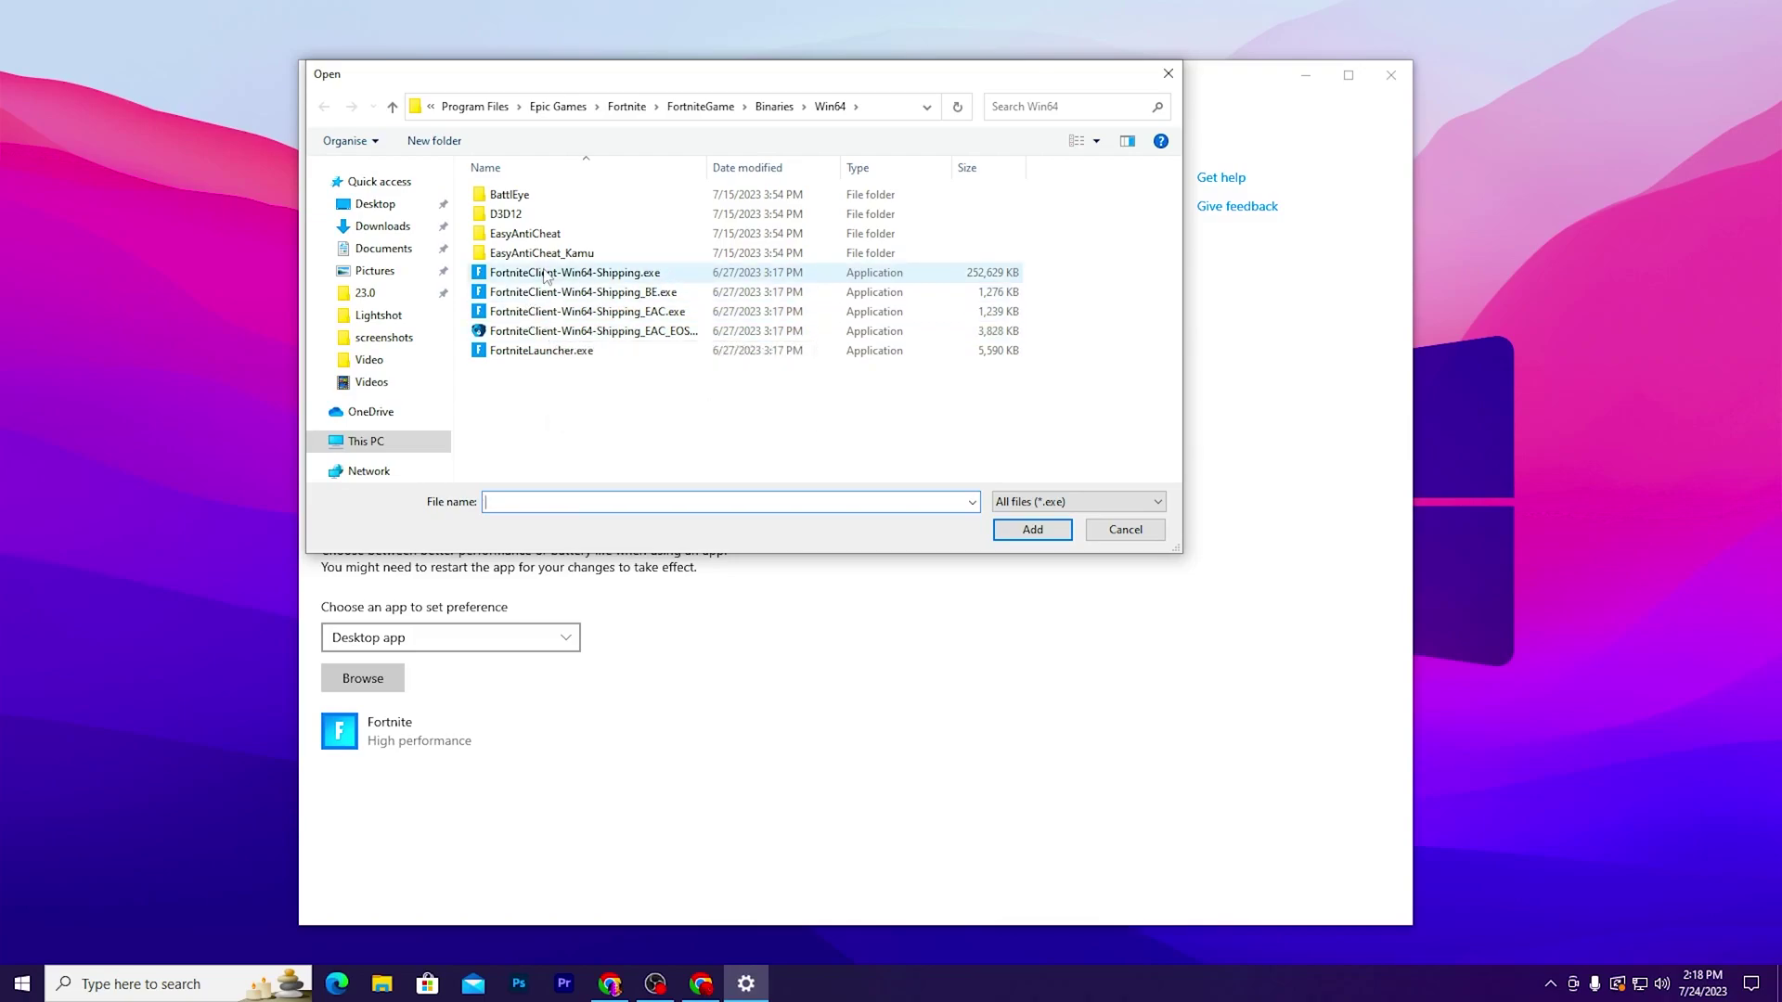
{"action": "left_click", "coordinate": [1105, 533]}
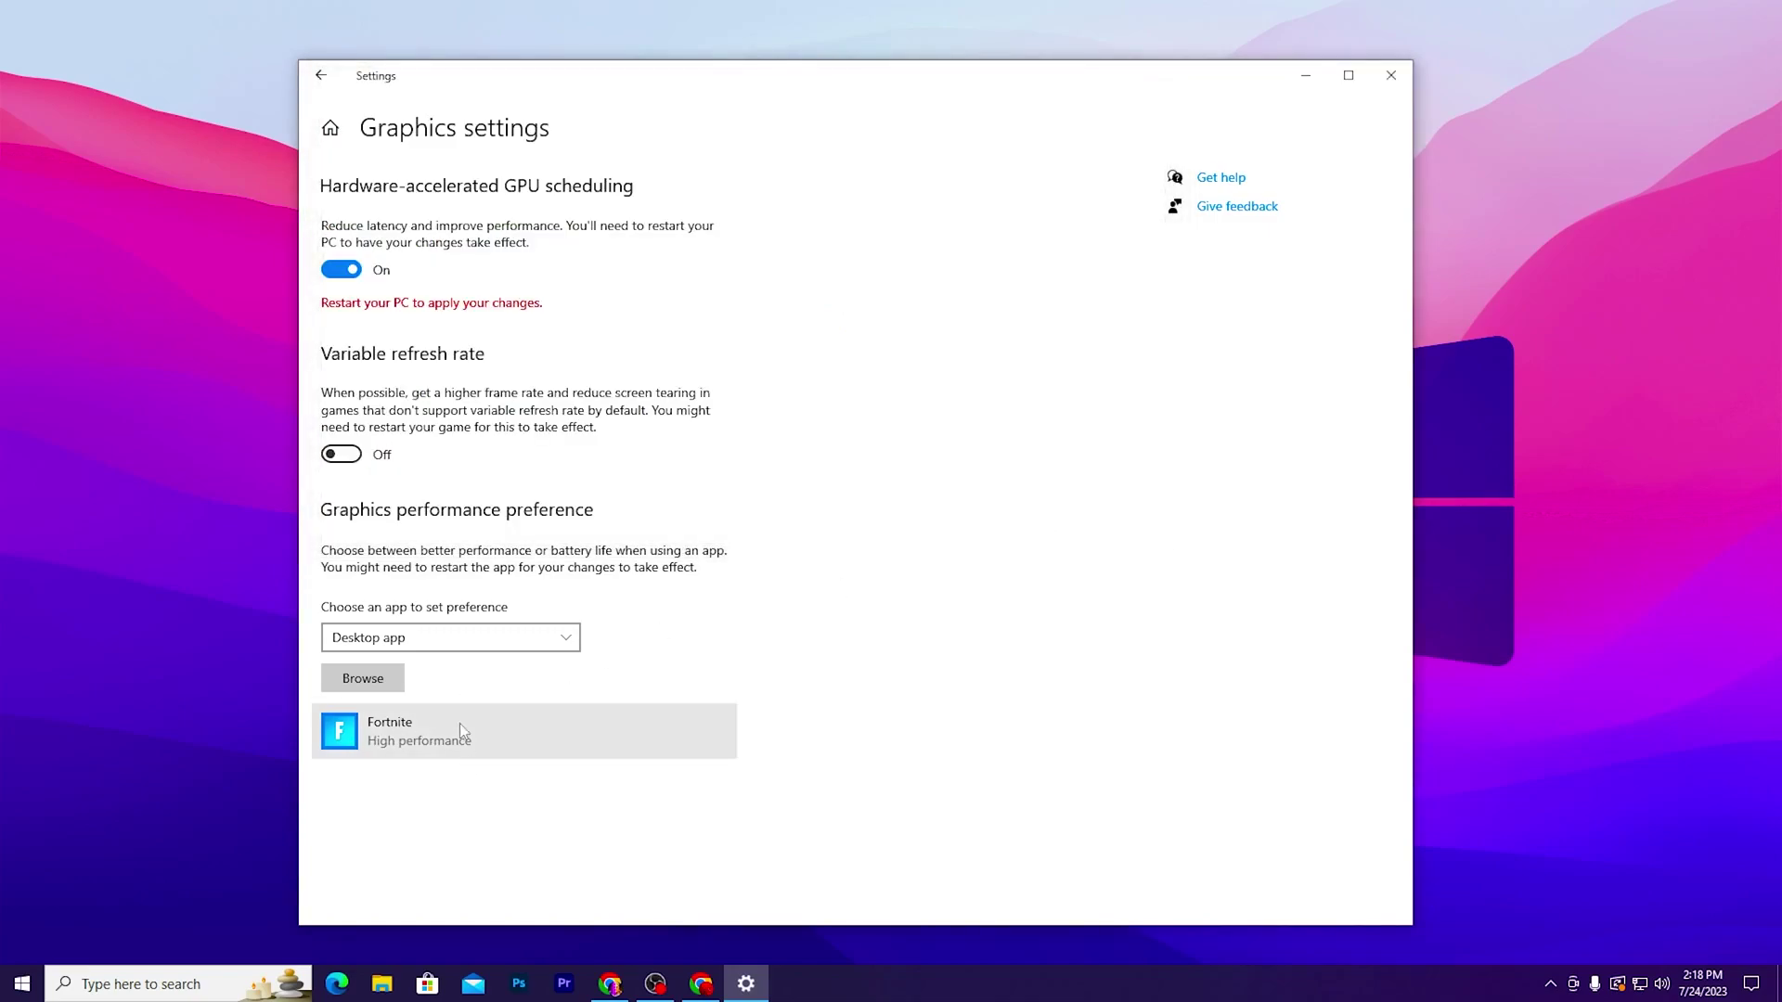
{"action": "left_click", "coordinate": [617, 832]}
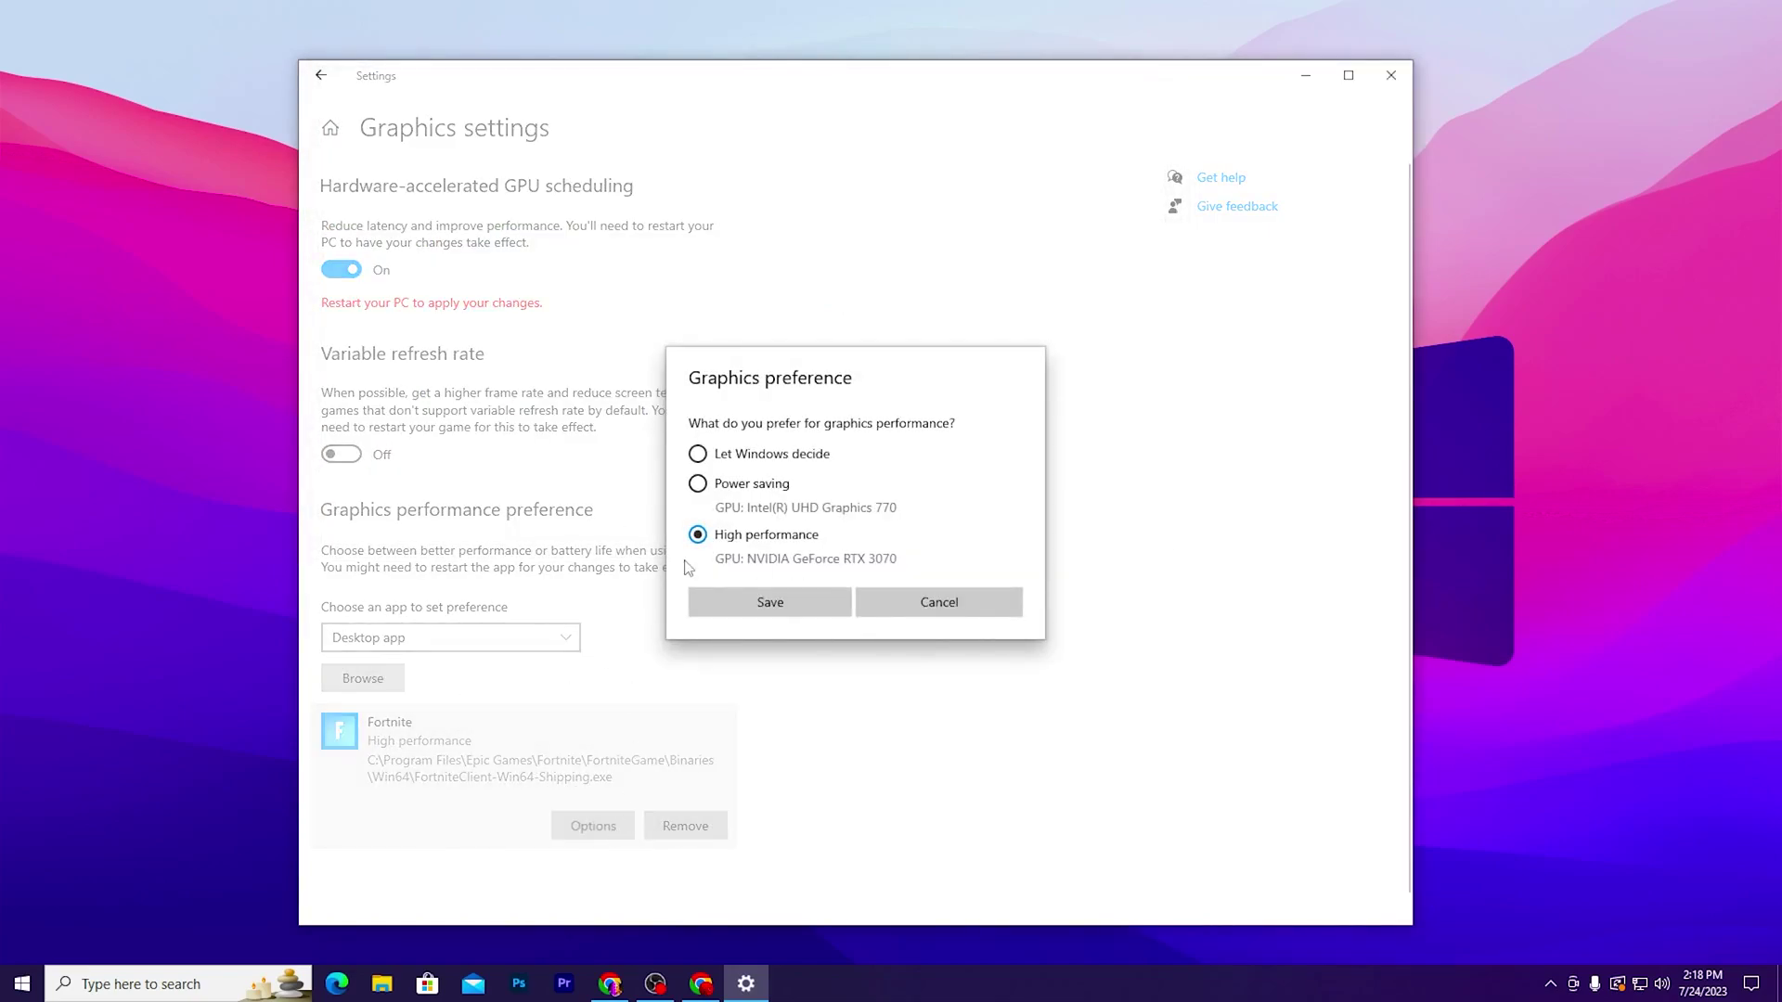
{"action": "left_click", "coordinate": [768, 601]}
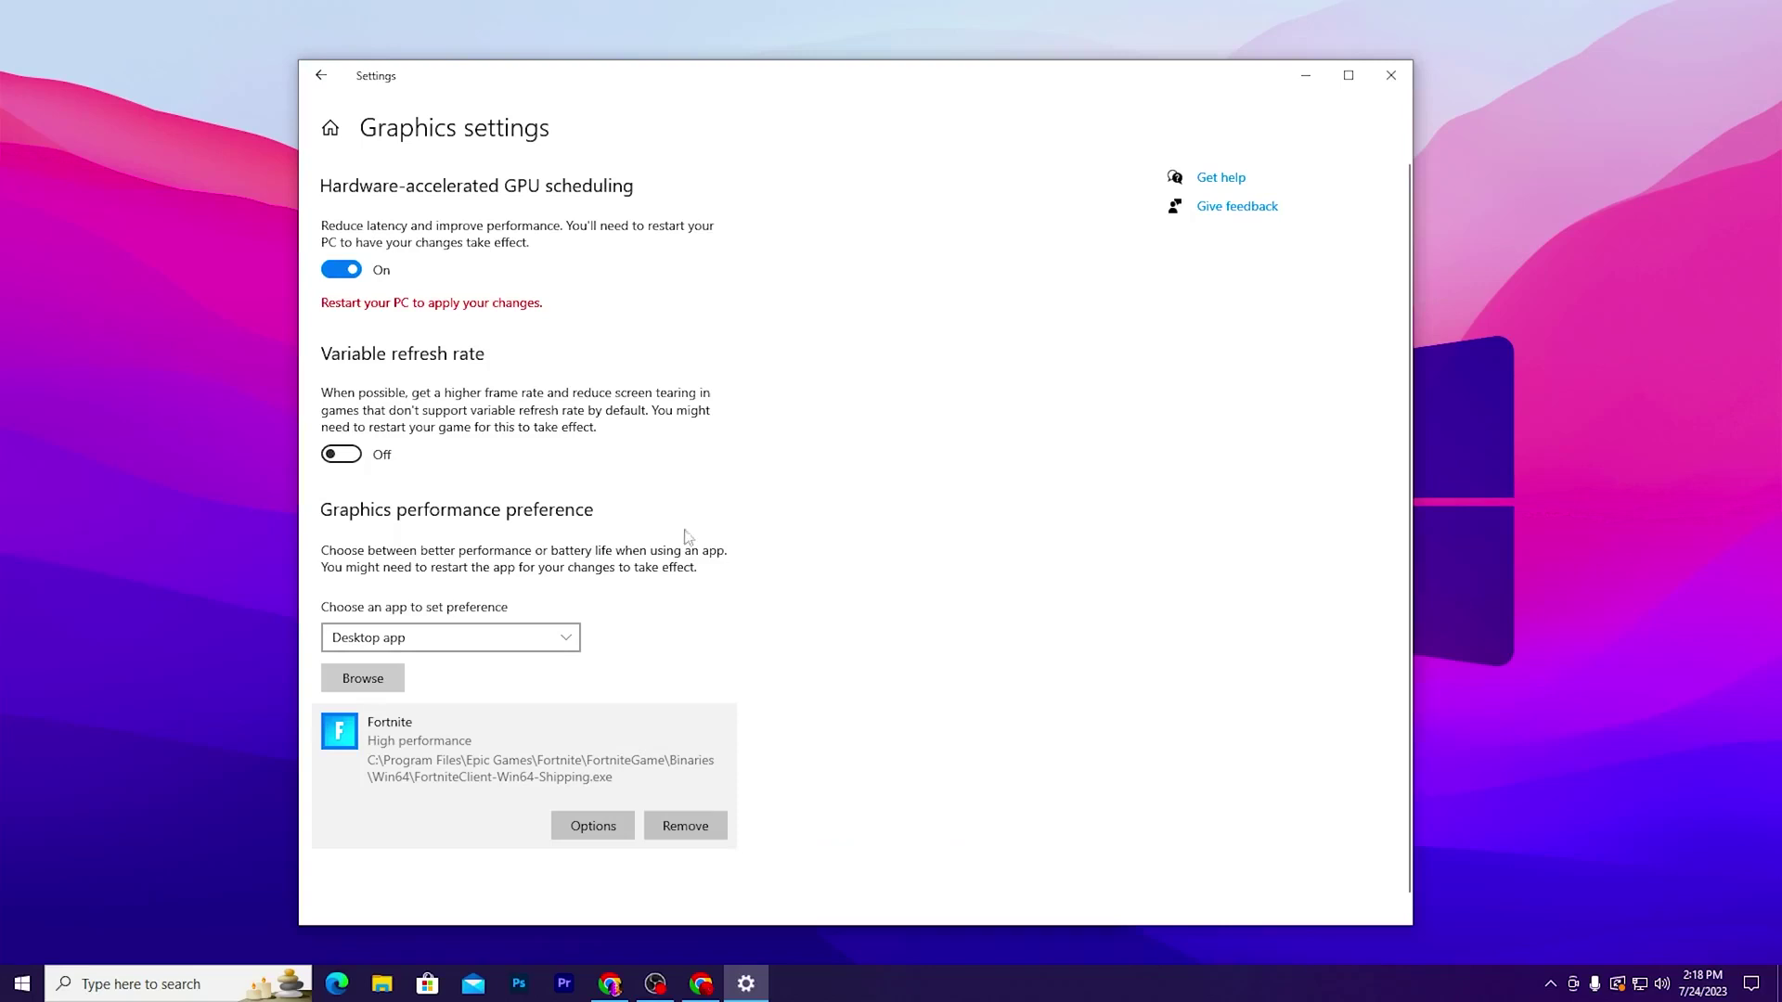
Close Settings, equip the first purple weapon, and build walls and ramps on the roof.
{"action": "left_click", "coordinate": [1375, 83]}
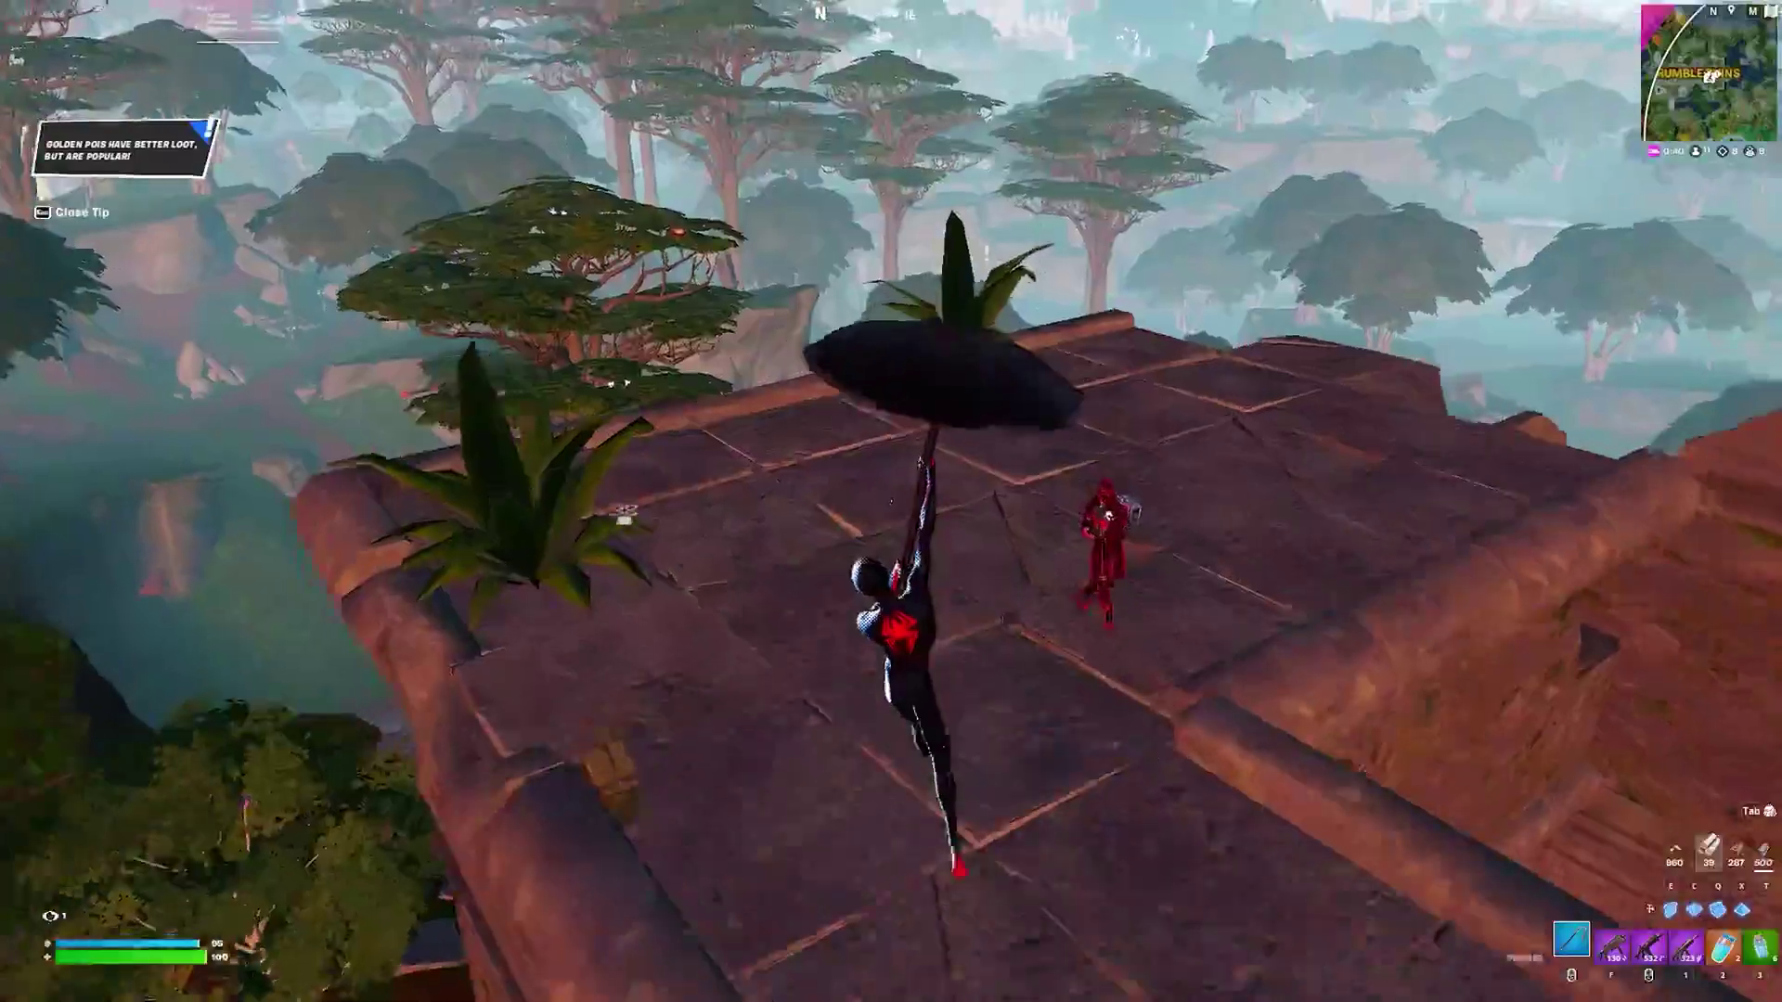
{"action": "key", "text": "1"}
{"action": "key", "text": "q"}
{"action": "left_click", "coordinate": [891, 501]}
{"action": "left_click", "coordinate": [891, 501]}
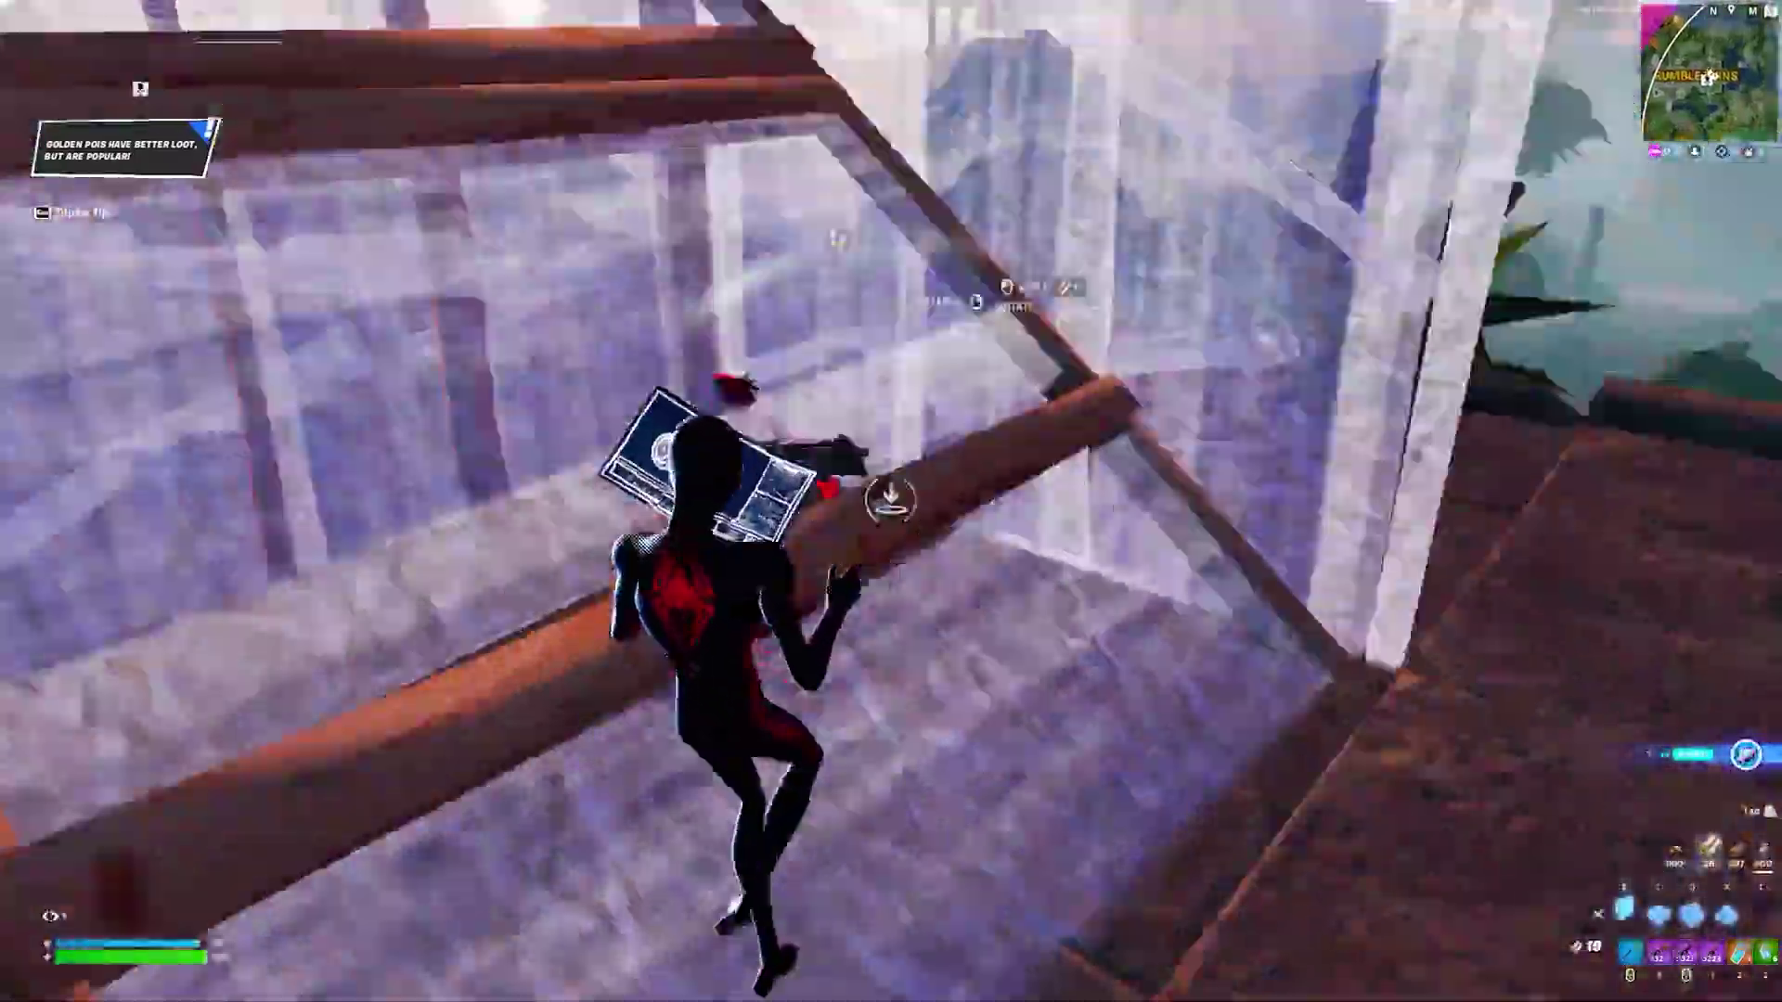
{"action": "left_click", "coordinate": [891, 502]}
Edit a gap into the wall, shoot the enemy through it, then place a wood wall facing them.
{"action": "key", "text": "v"}
{"action": "key", "text": "1"}
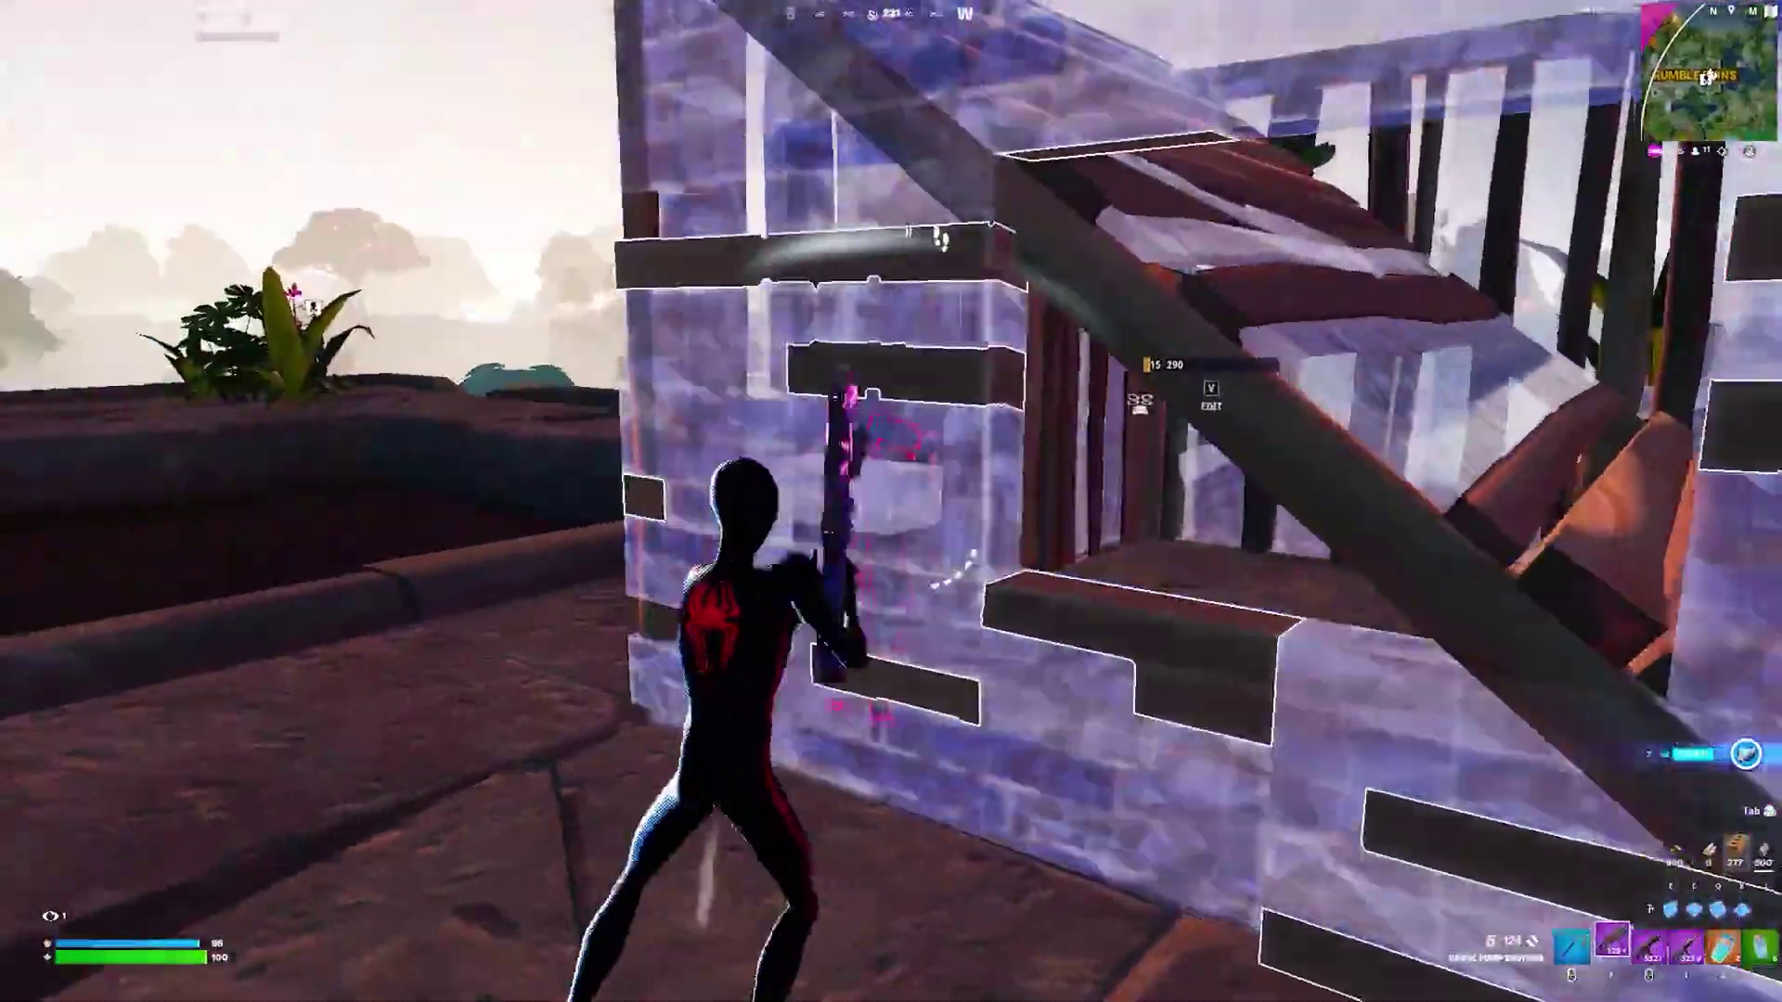
{"action": "left_click", "coordinate": [890, 501]}
{"action": "key", "text": "q"}
{"action": "left_click", "coordinate": [891, 501]}
{"action": "left_click", "coordinate": [890, 501]}
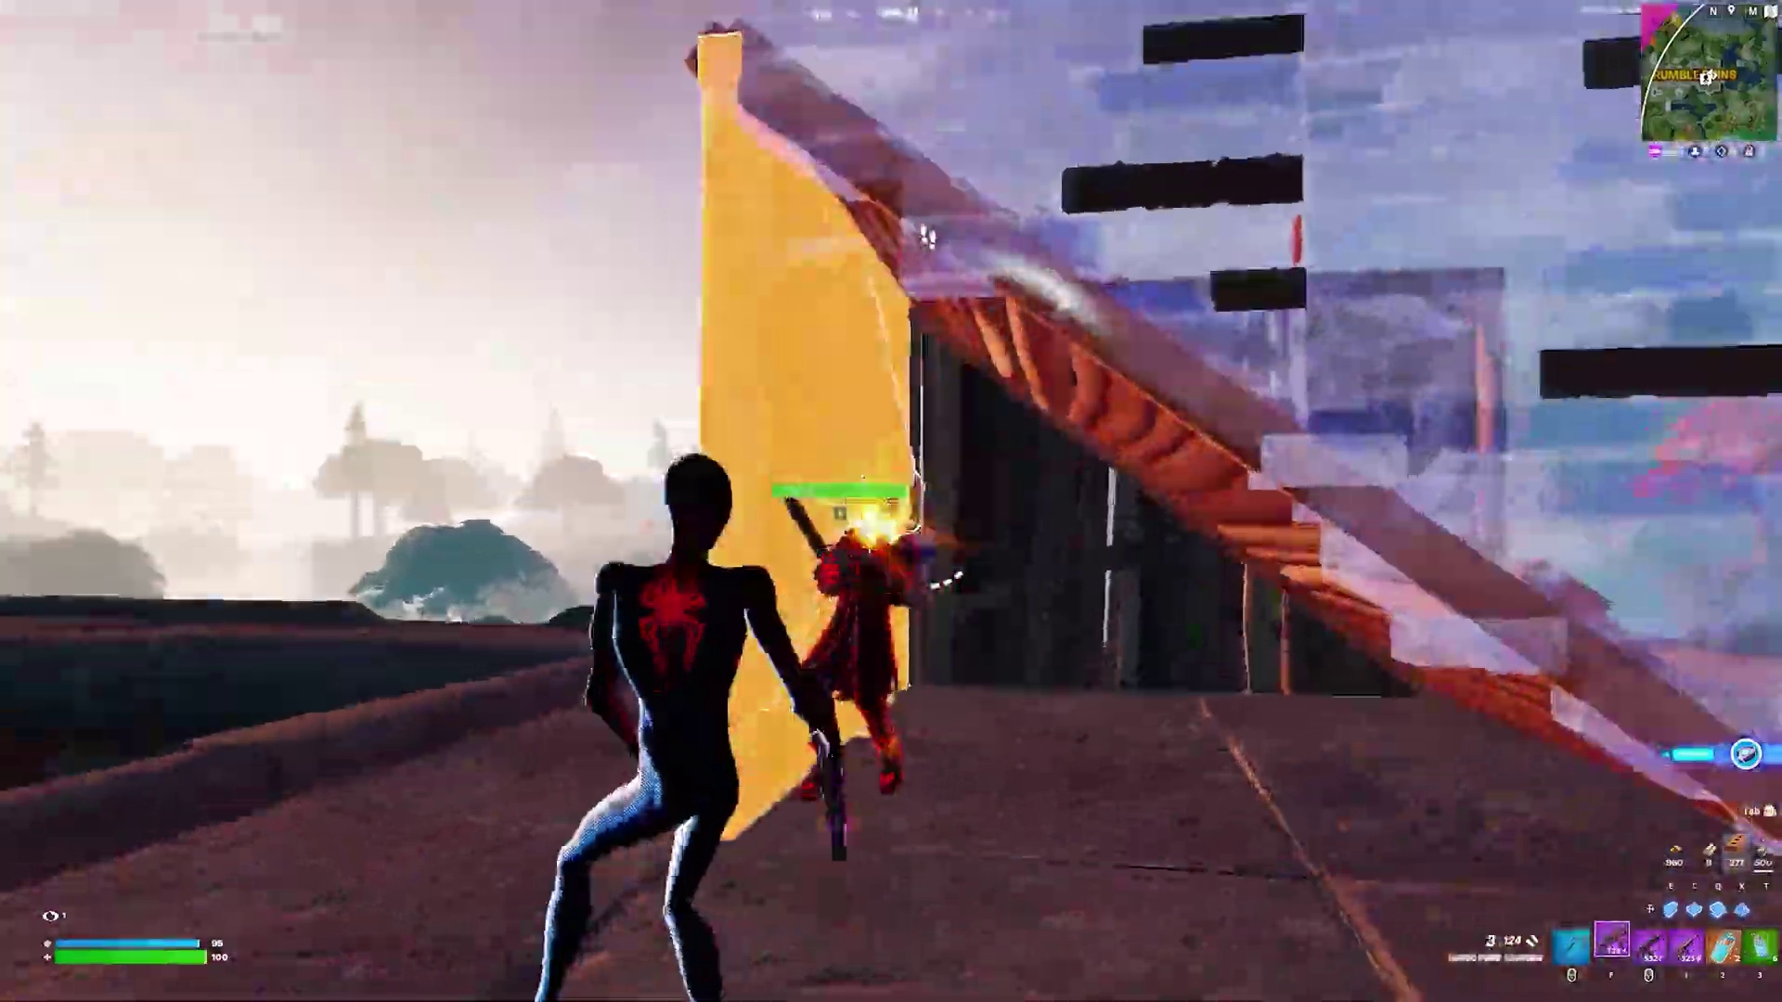